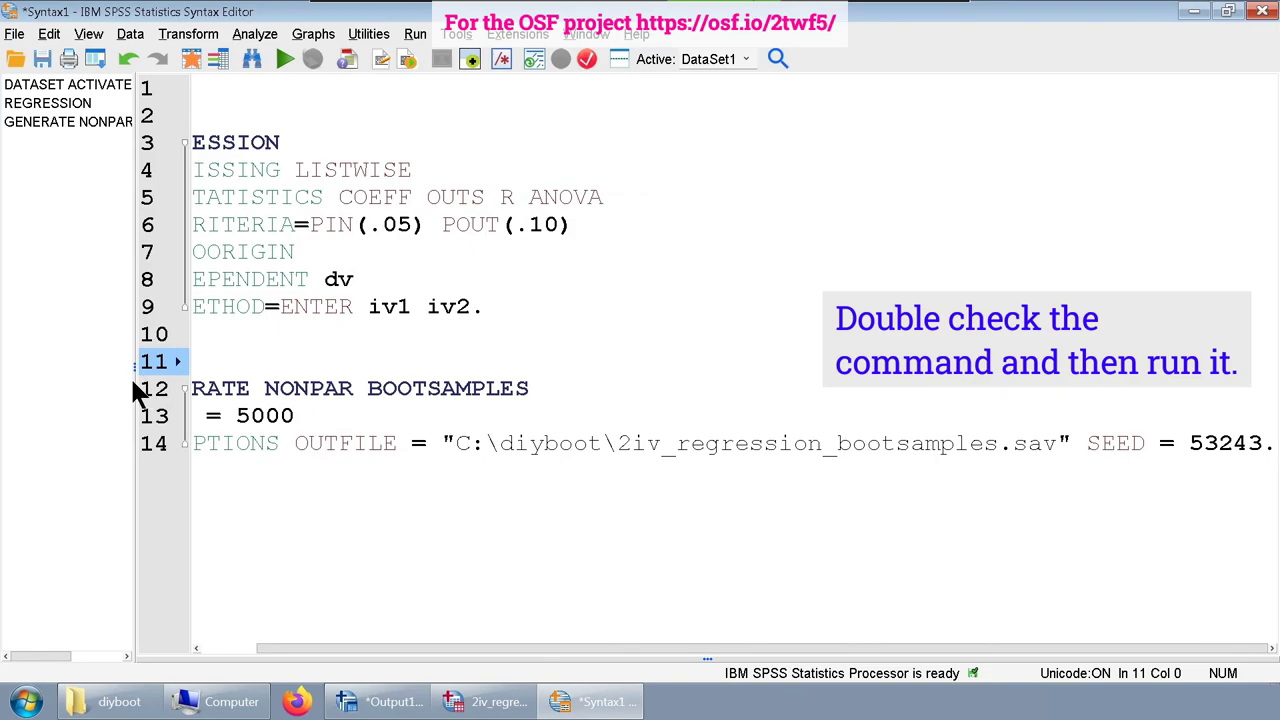
Step: Widen the syntax editing area and add the comment "* Generate the nonparametric bootstrap samples." above the GENERATE NONPAR BOOTSAMPLES command
left_click_drag(134, 375, 91, 376)
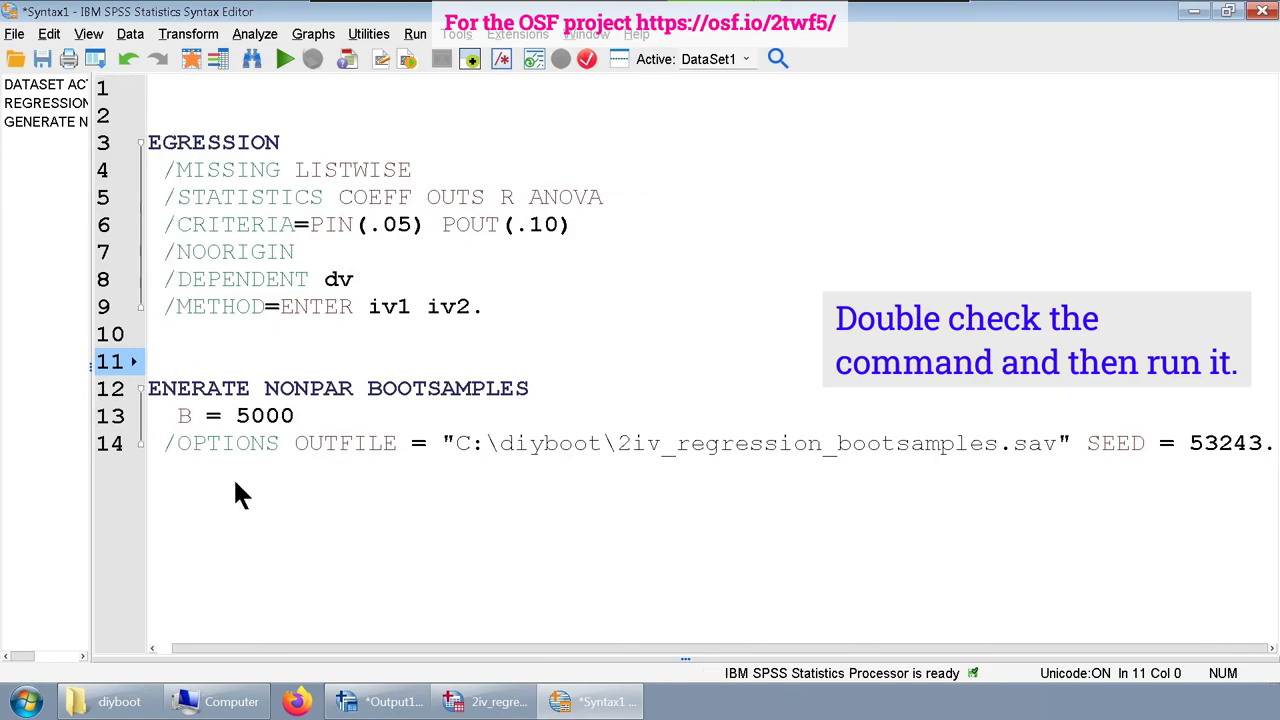
left_click_drag(193, 647, 126, 647)
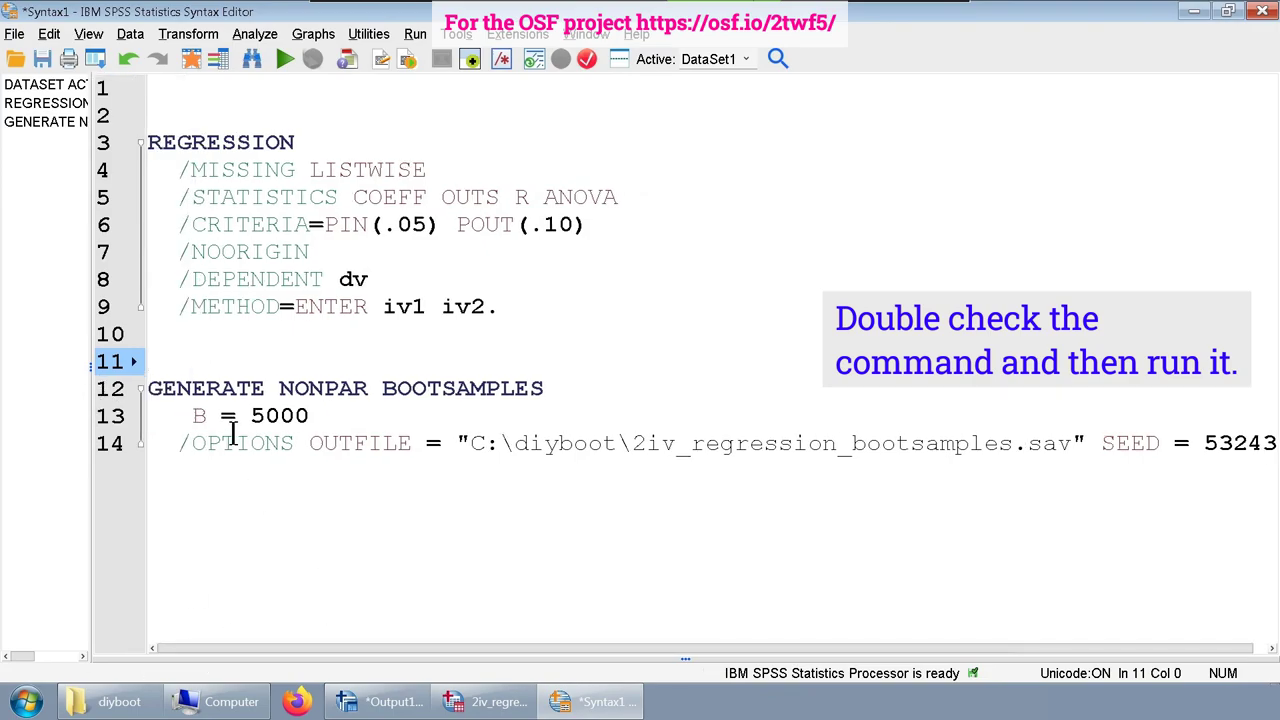
left_click(237, 473)
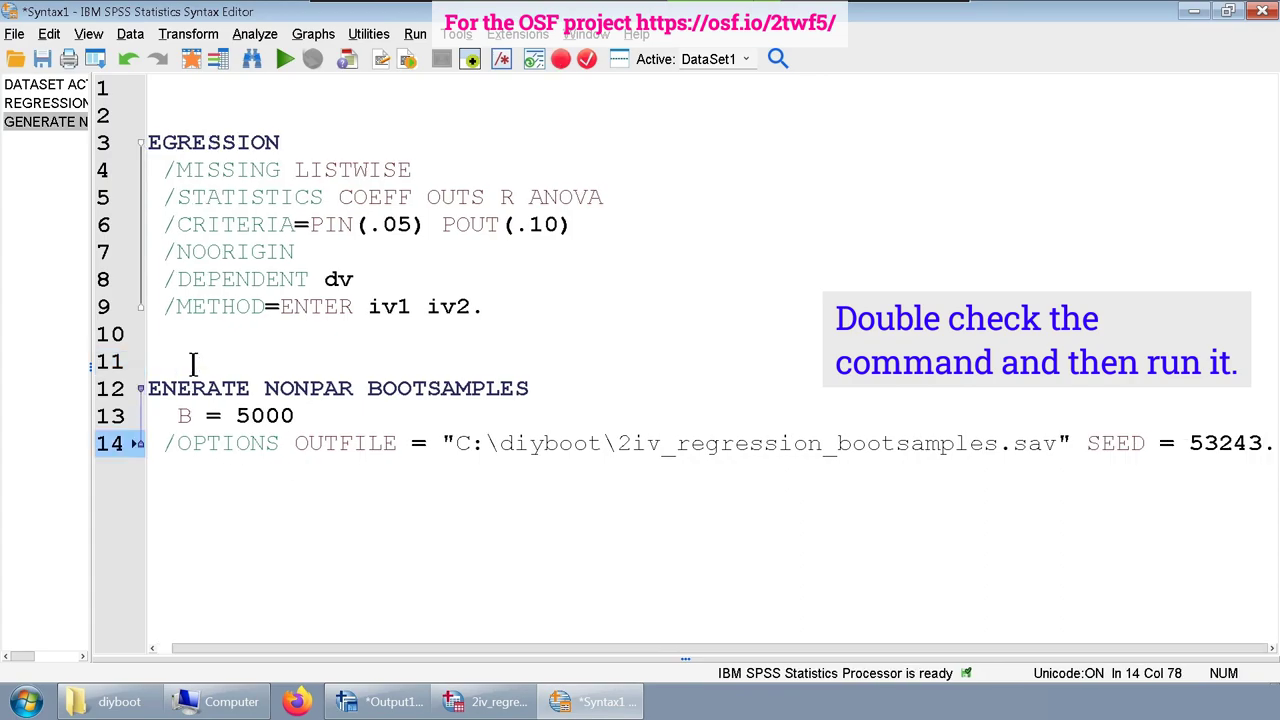
left_click(227, 360)
type("* Ge")
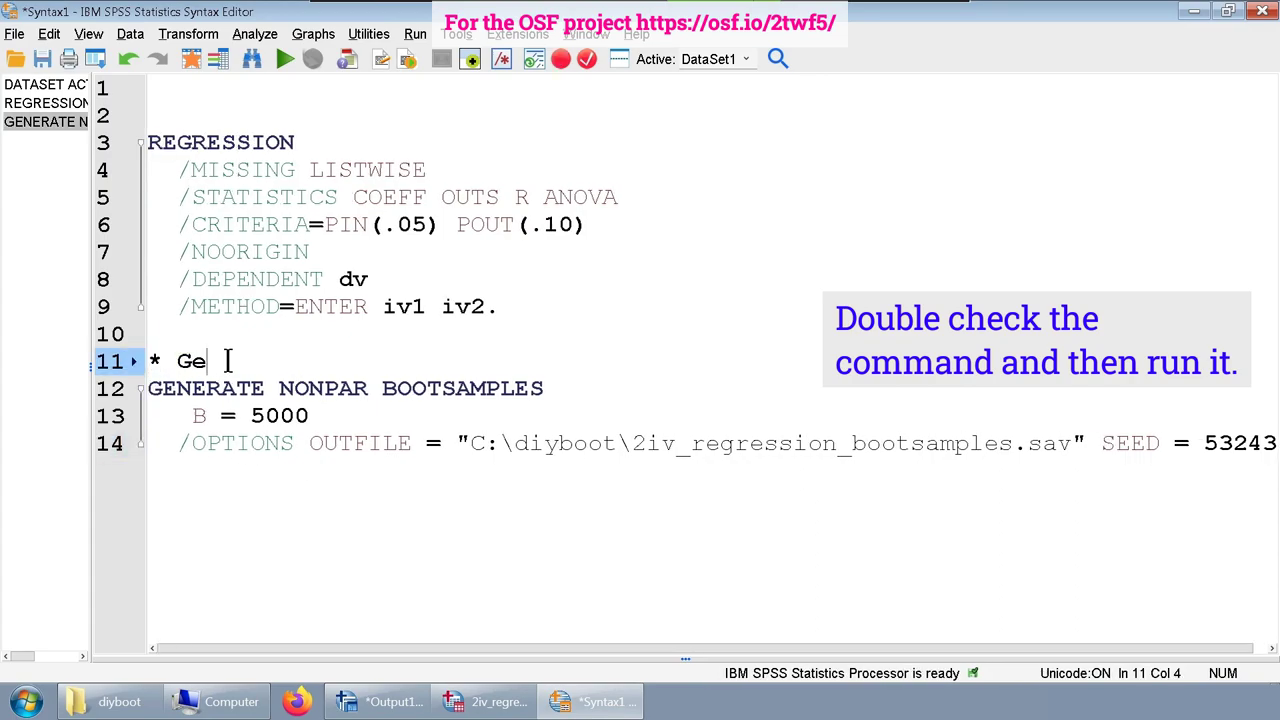
type("nerate the nonpara")
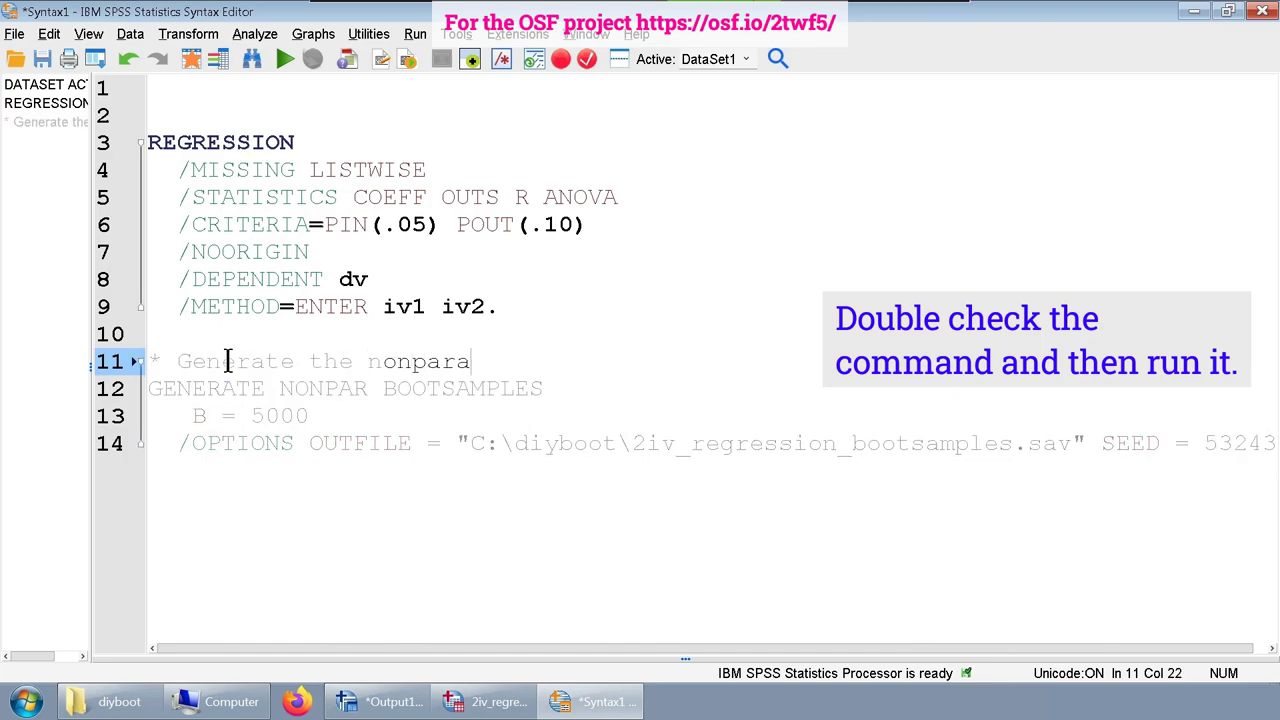
type("metric boo")
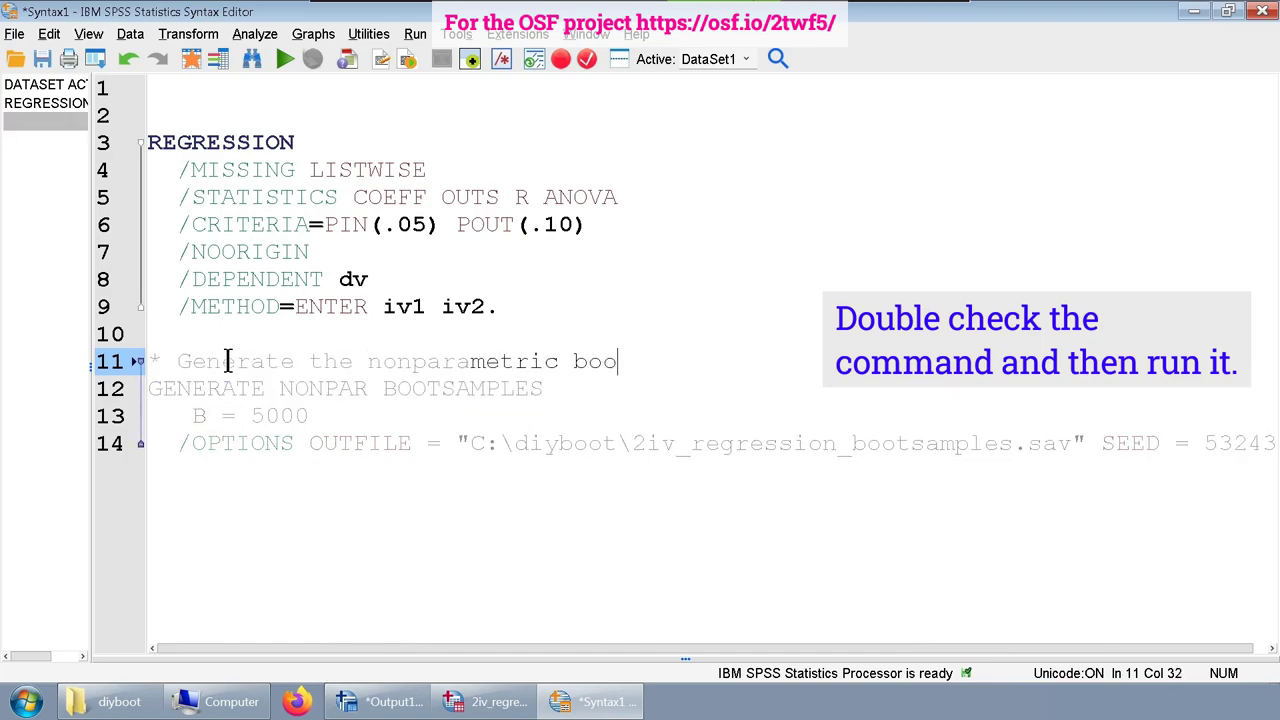
type("tstrap samples.")
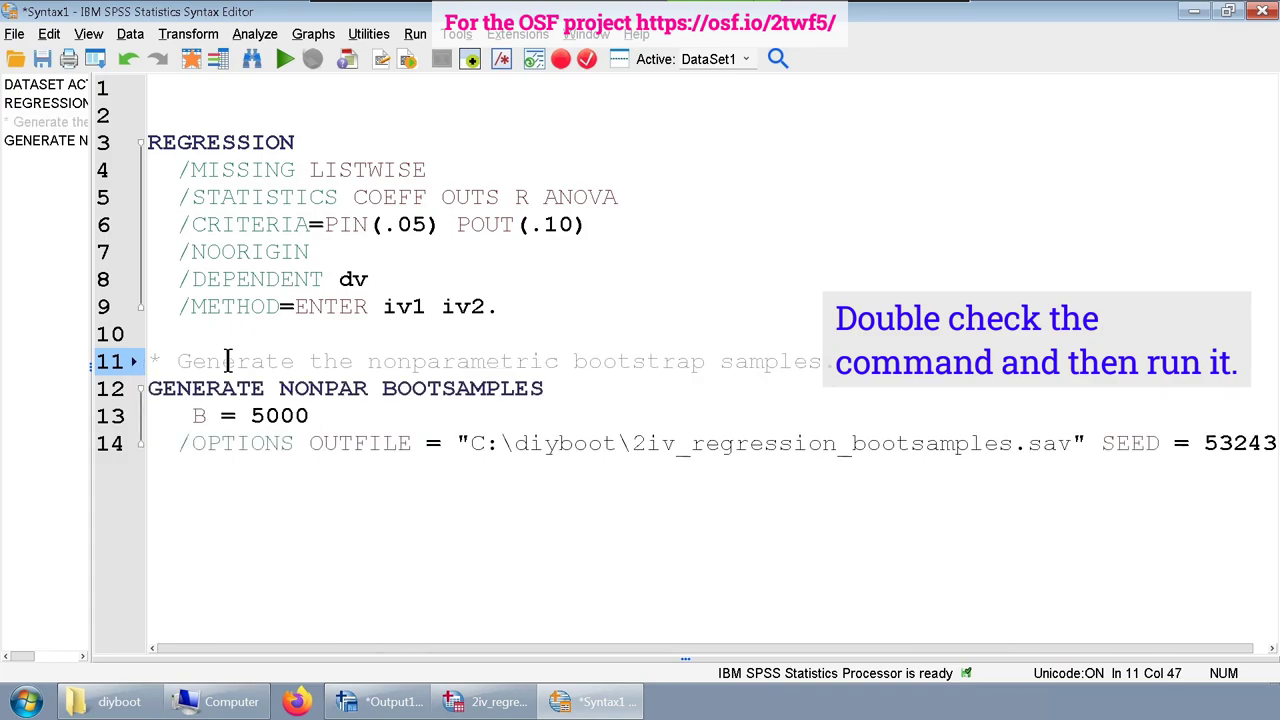
Step: Select the whole GENERATE NONPAR BOOTSAMPLES command and run it
key("Right")
left_click_drag(180, 474, 100, 372)
left_click_drag(179, 479, 79, 391)
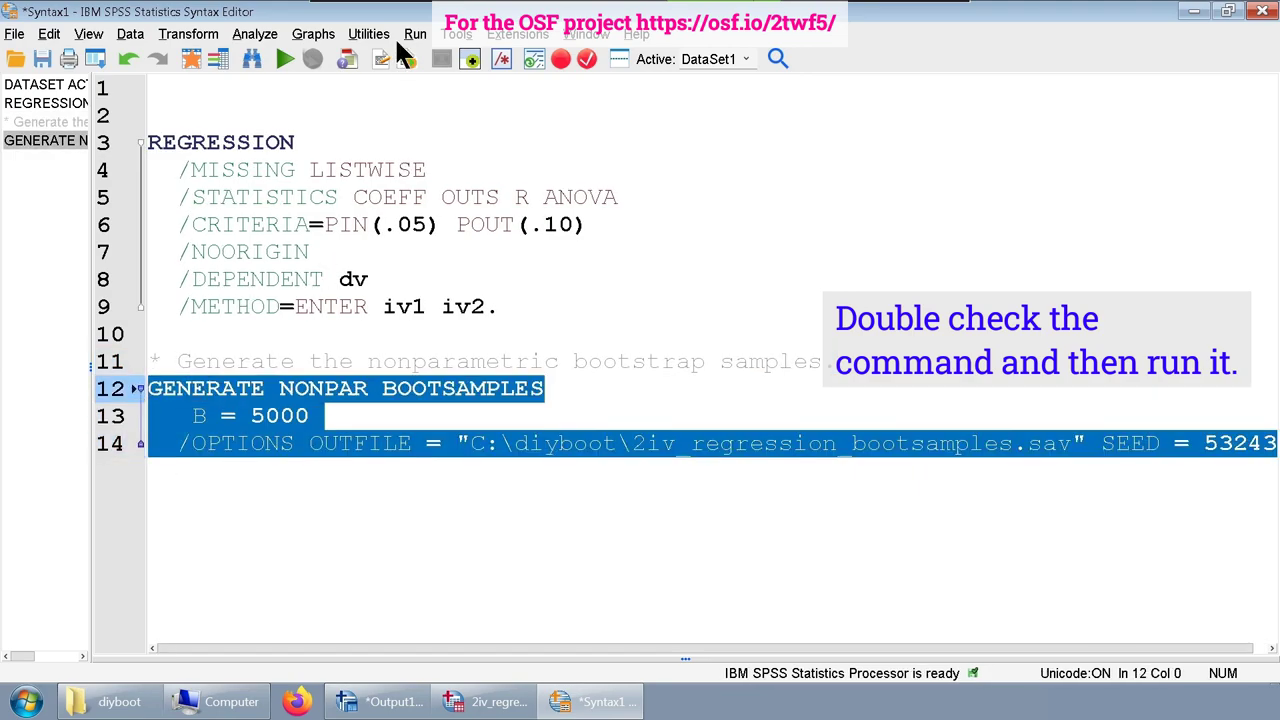
left_click(287, 60)
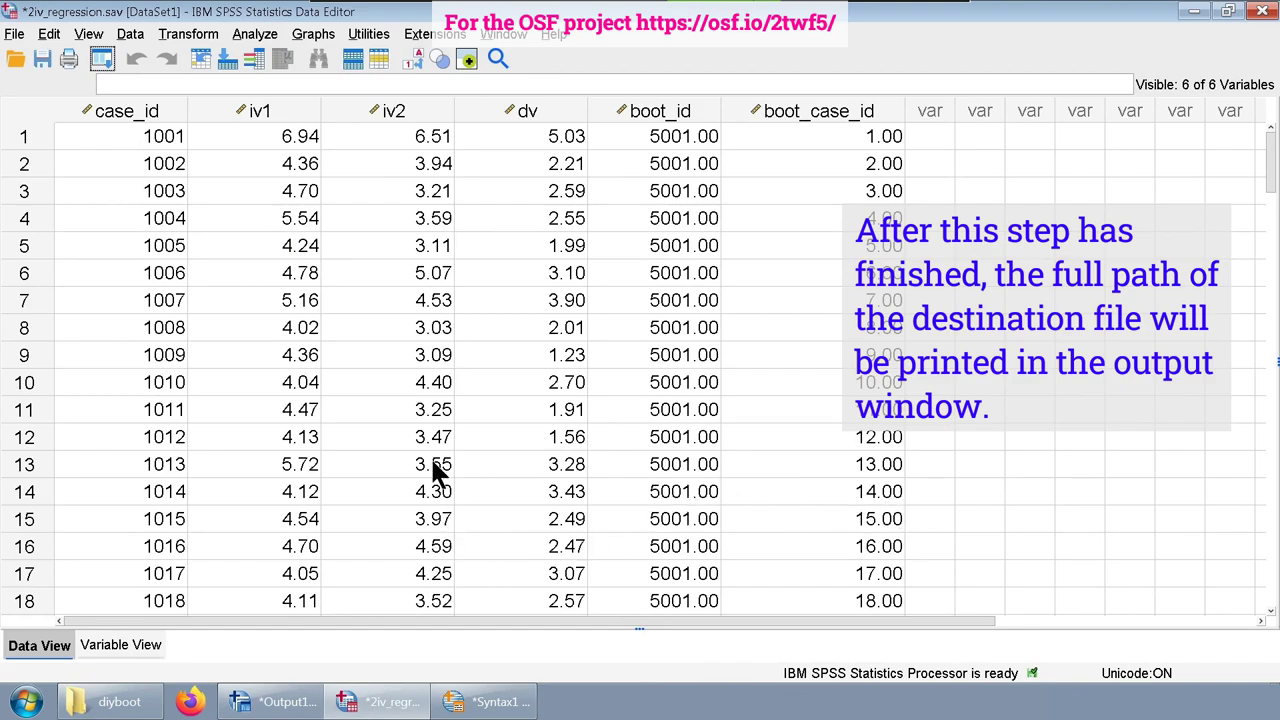
Step: Compare the OUTFILE path in the syntax with the destination file path in the GENERATE NONPAR BOOTSAMPLES report of the output
left_click(490, 700)
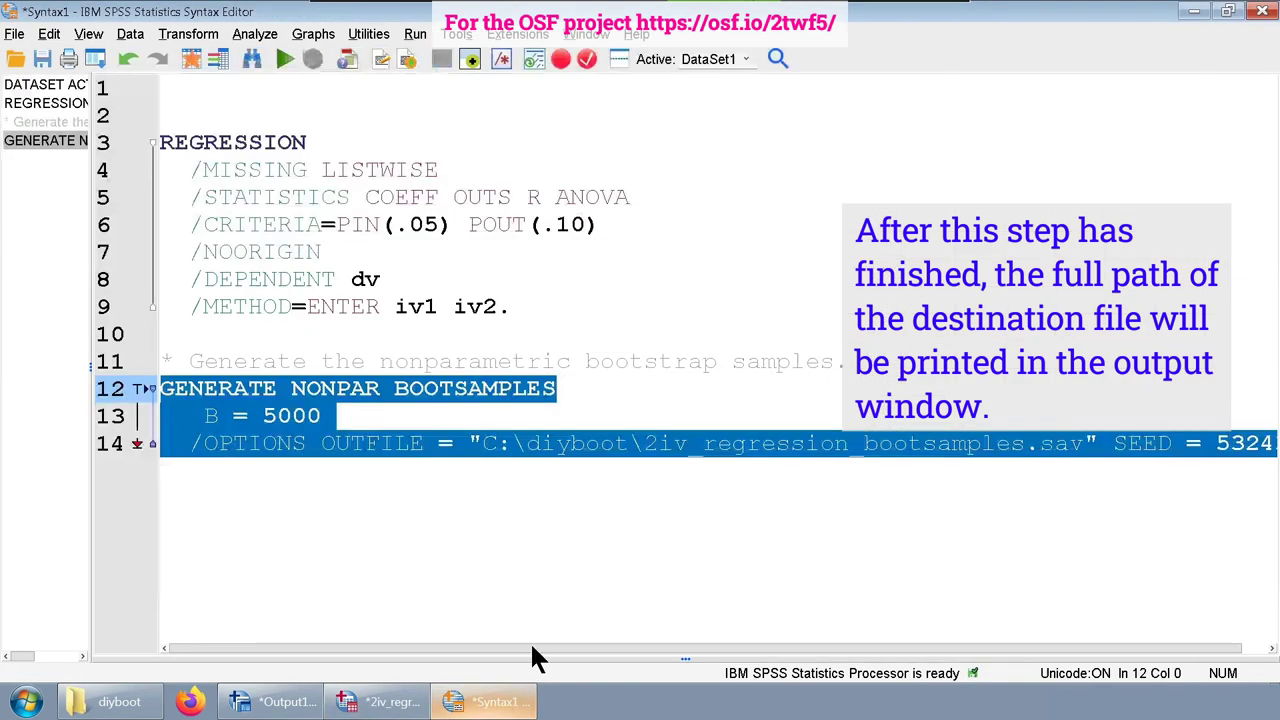
left_click(615, 560)
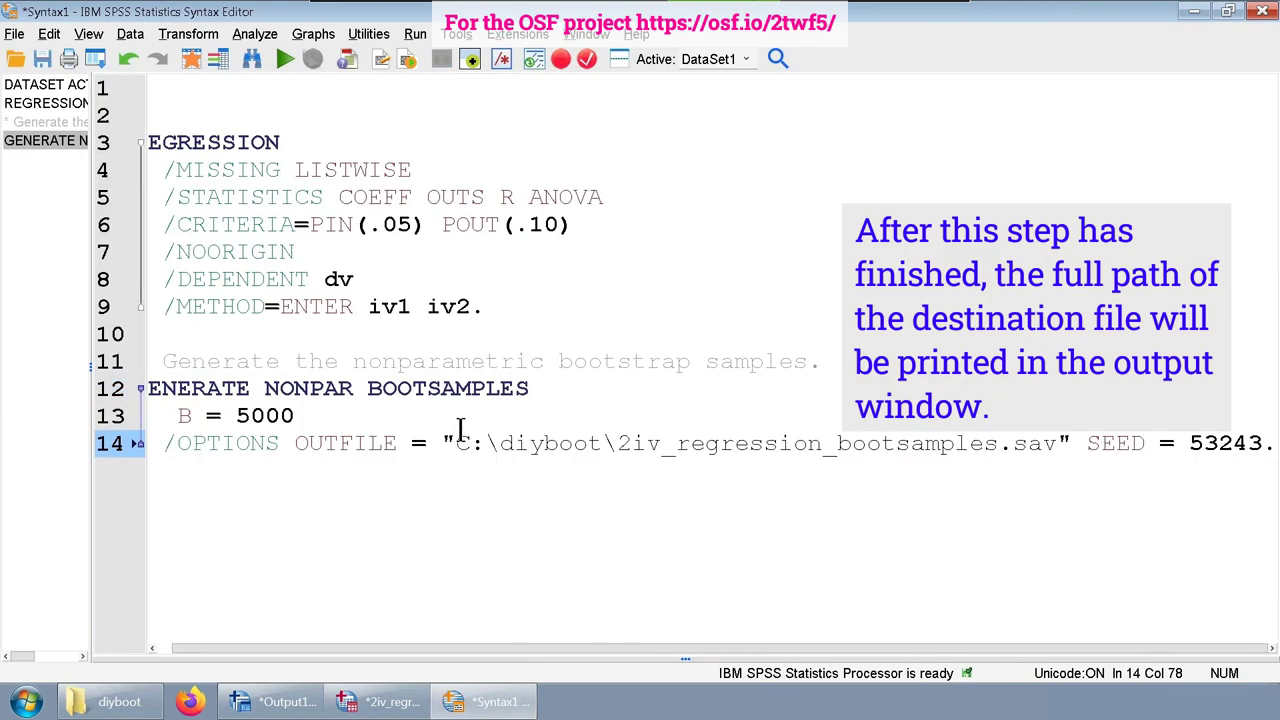
mouse_move(452, 422)
left_mouse_down()
mouse_move(600, 500)
mouse_move(966, 514)
mouse_move(1070, 478)
mouse_move(1068, 466)
left_mouse_up()
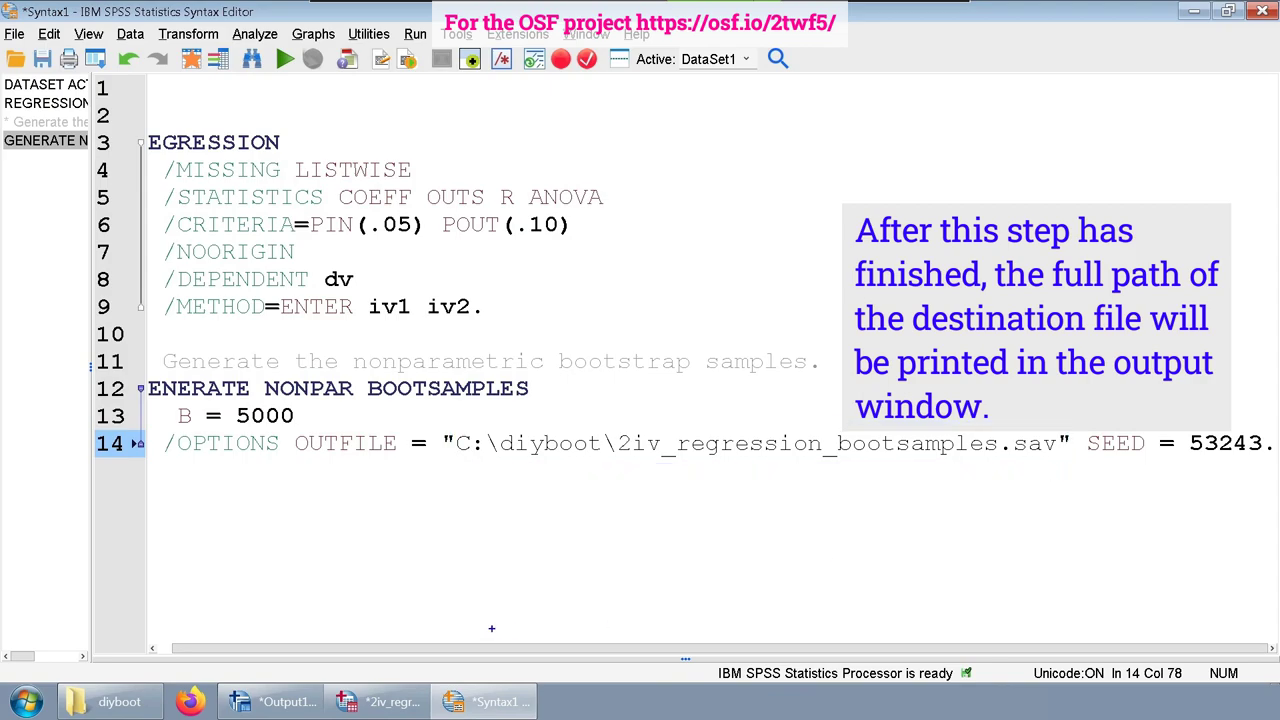
left_click(268, 701)
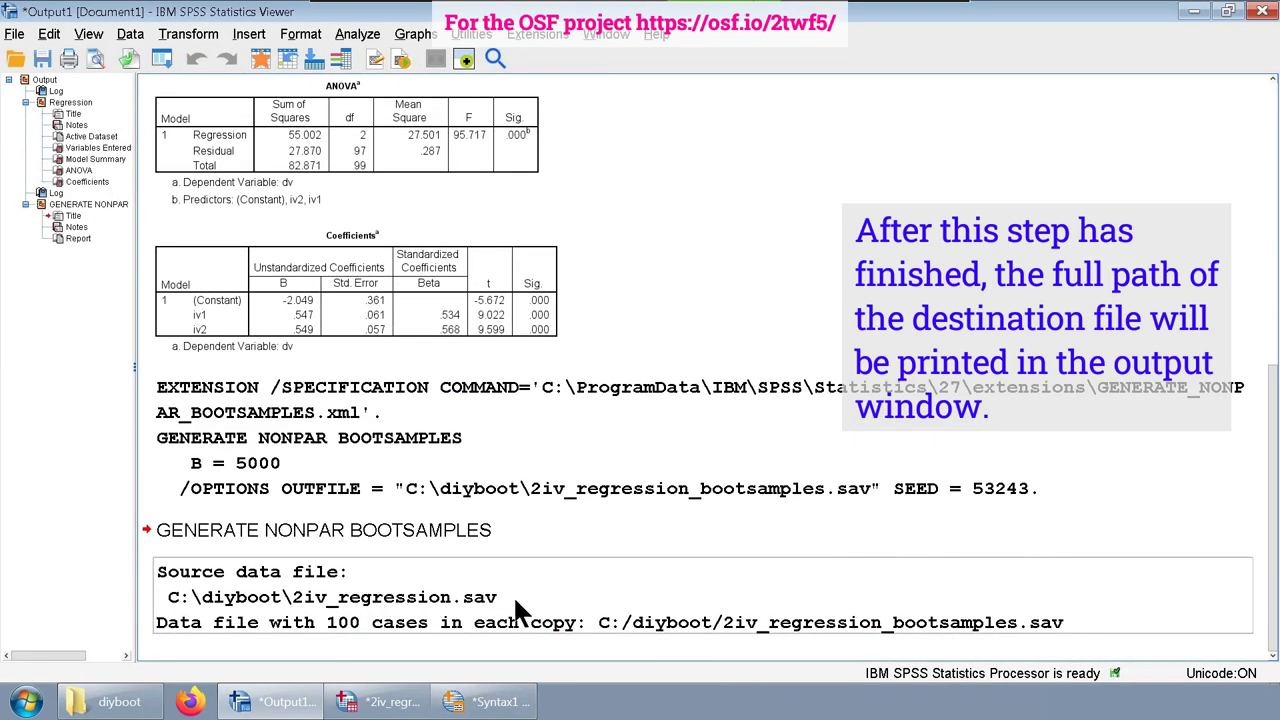
left_click(297, 527)
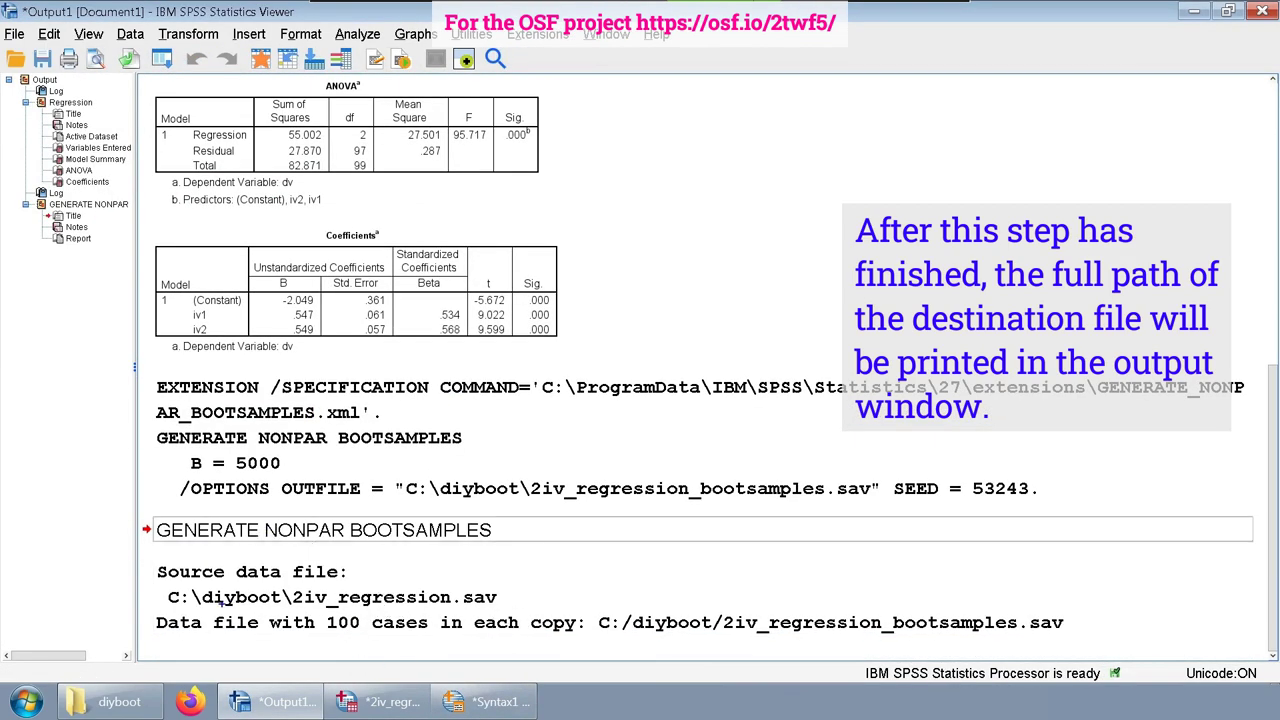
left_click_drag(585, 601, 1077, 645)
Step: Open the data file 2iv_regression_bootsamples.sav from the diyboot folder
left_click(14, 33)
mouse_move(40, 80)
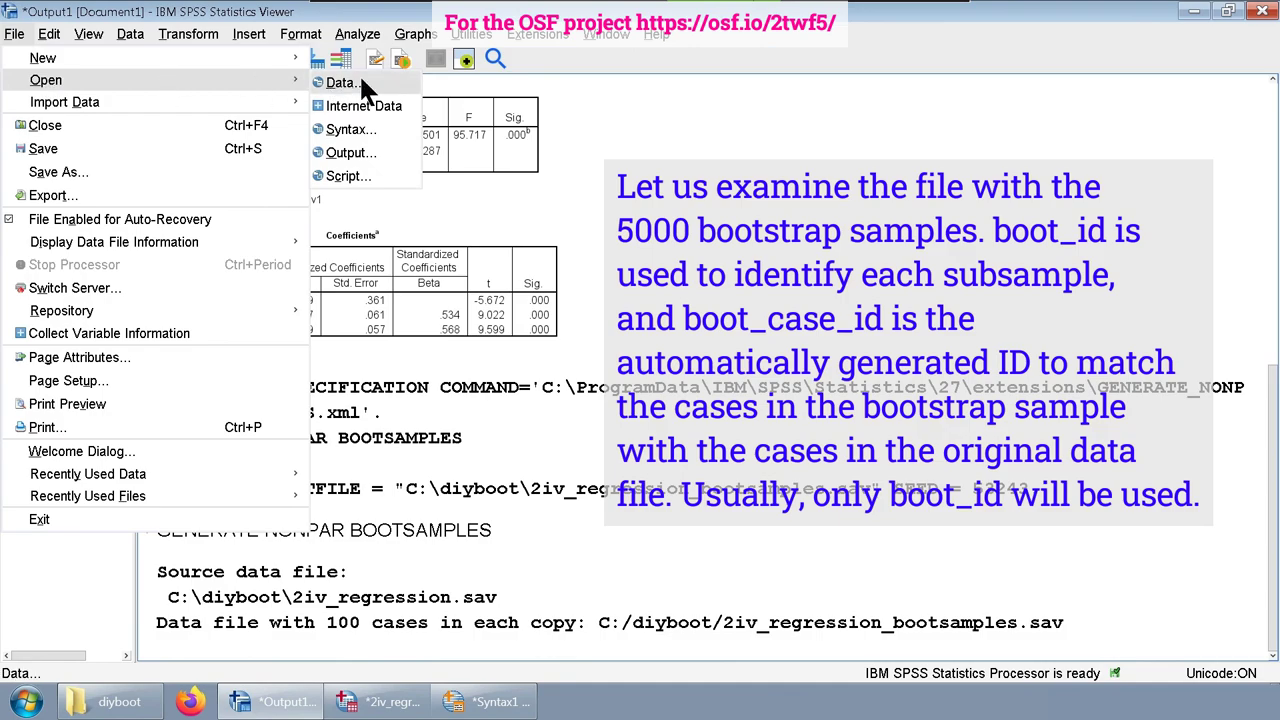
left_click(359, 78)
left_click(490, 263)
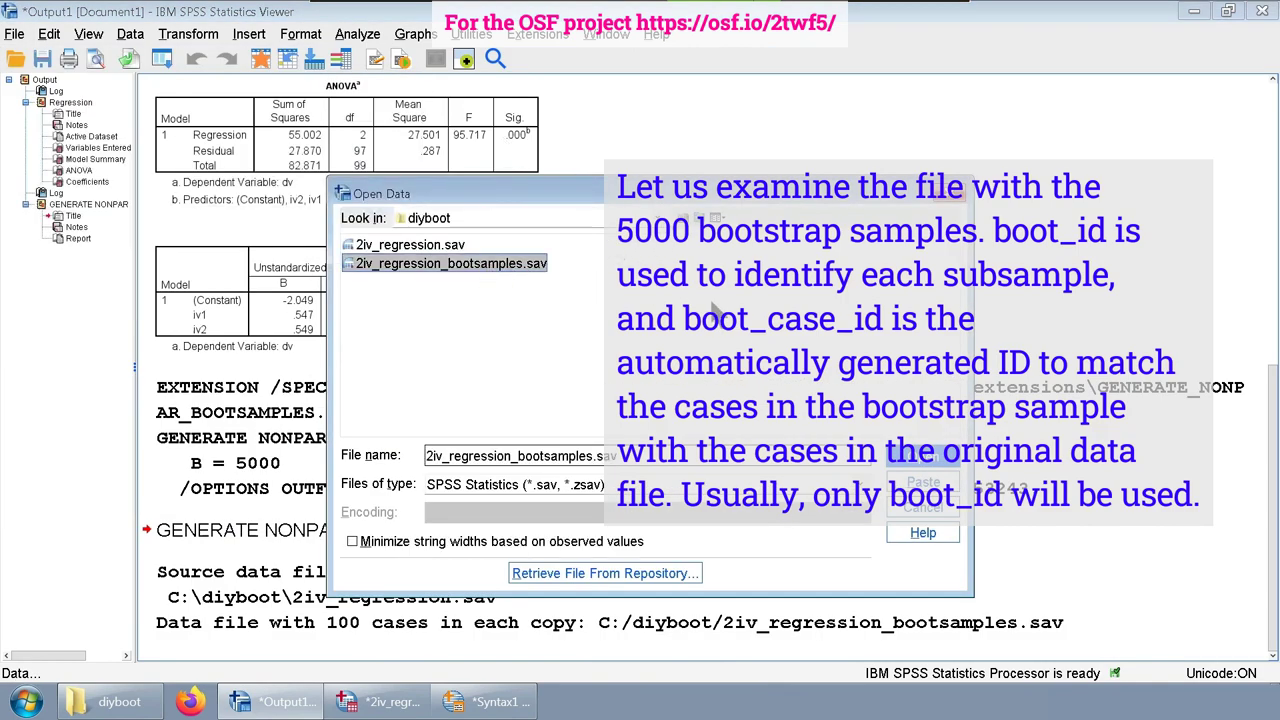
left_click(938, 458)
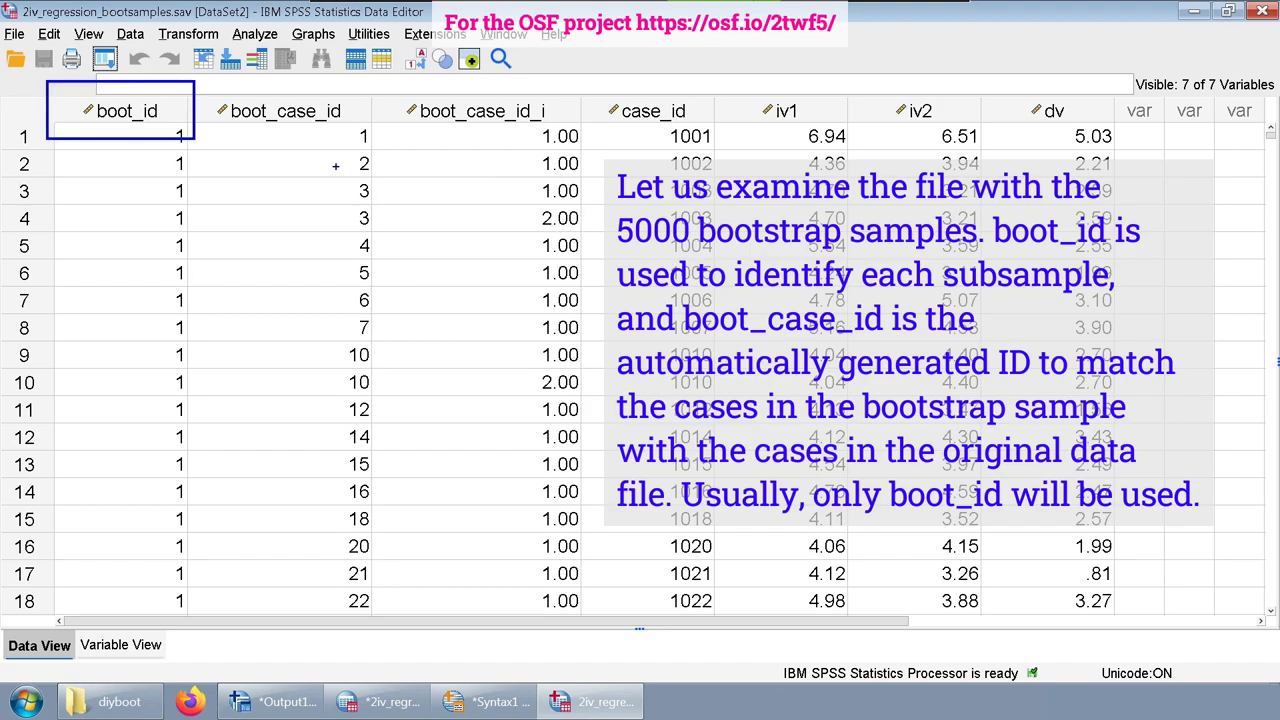
Step: Examine the boot_id and boot_case_id values of the first two bootstrap samples in the data file
scroll(165, 272, "down", 19)
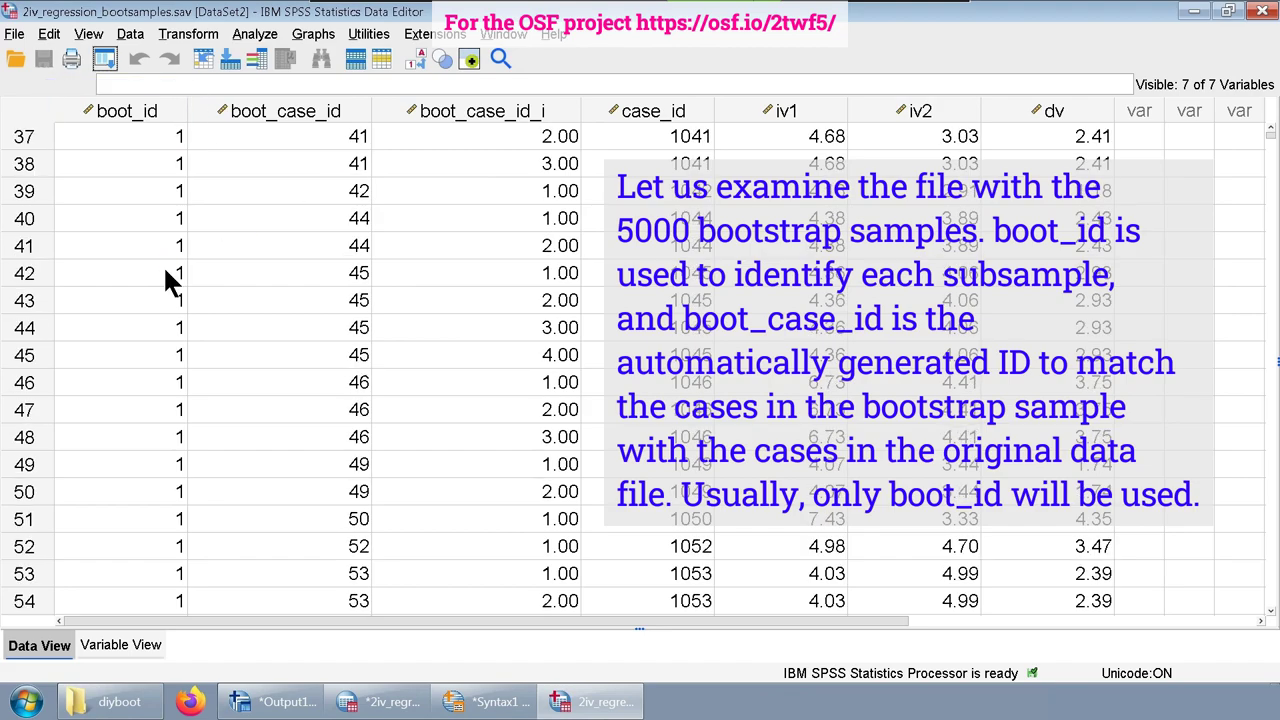
scroll(166, 270, "down", 13)
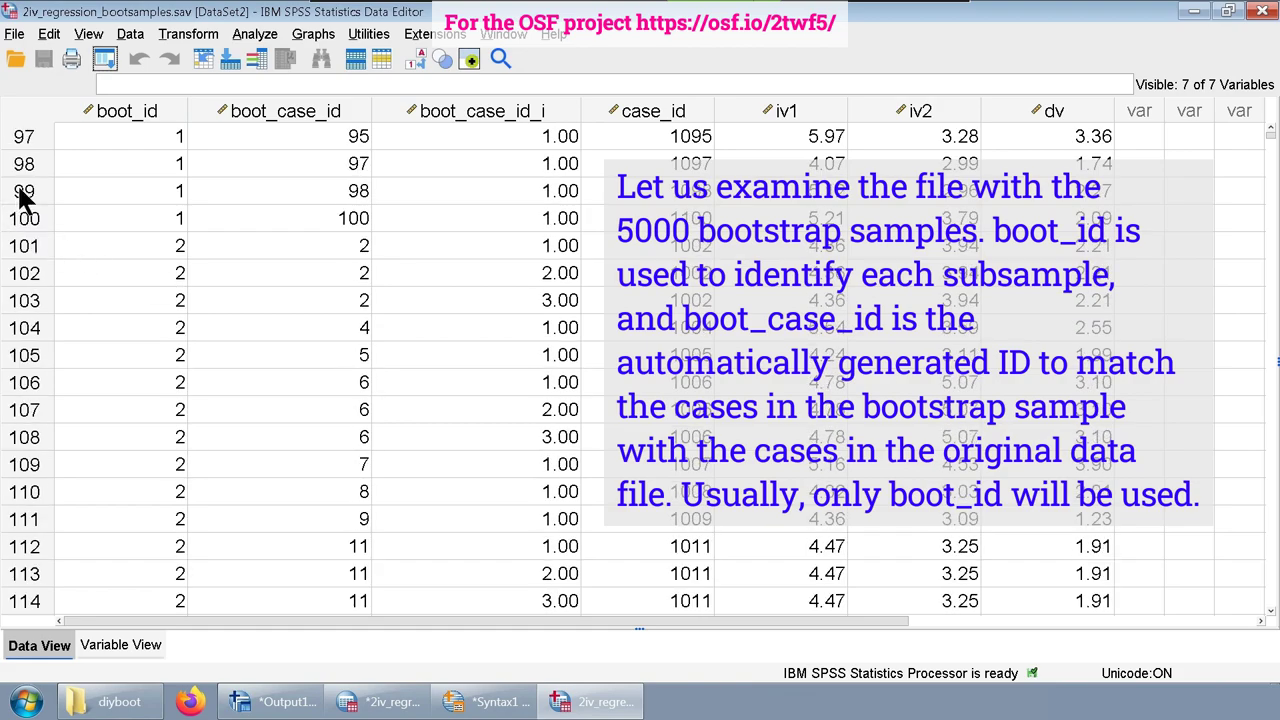
left_click_drag(112, 244, 1022, 550)
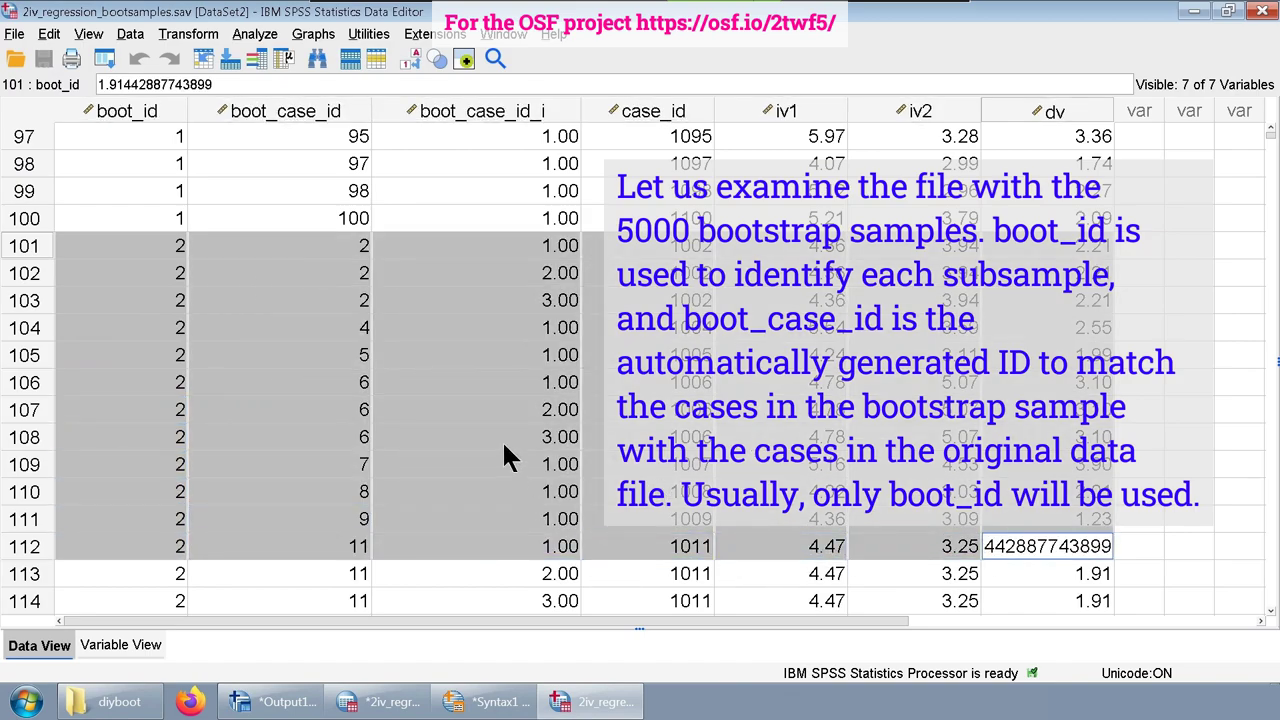
scroll(330, 400, "down", 6)
Step: Go to the last case in the boot_id column and examine the cases of bootstrap samples 4999 and 5000
left_click(159, 355)
key("ctrl+Down")
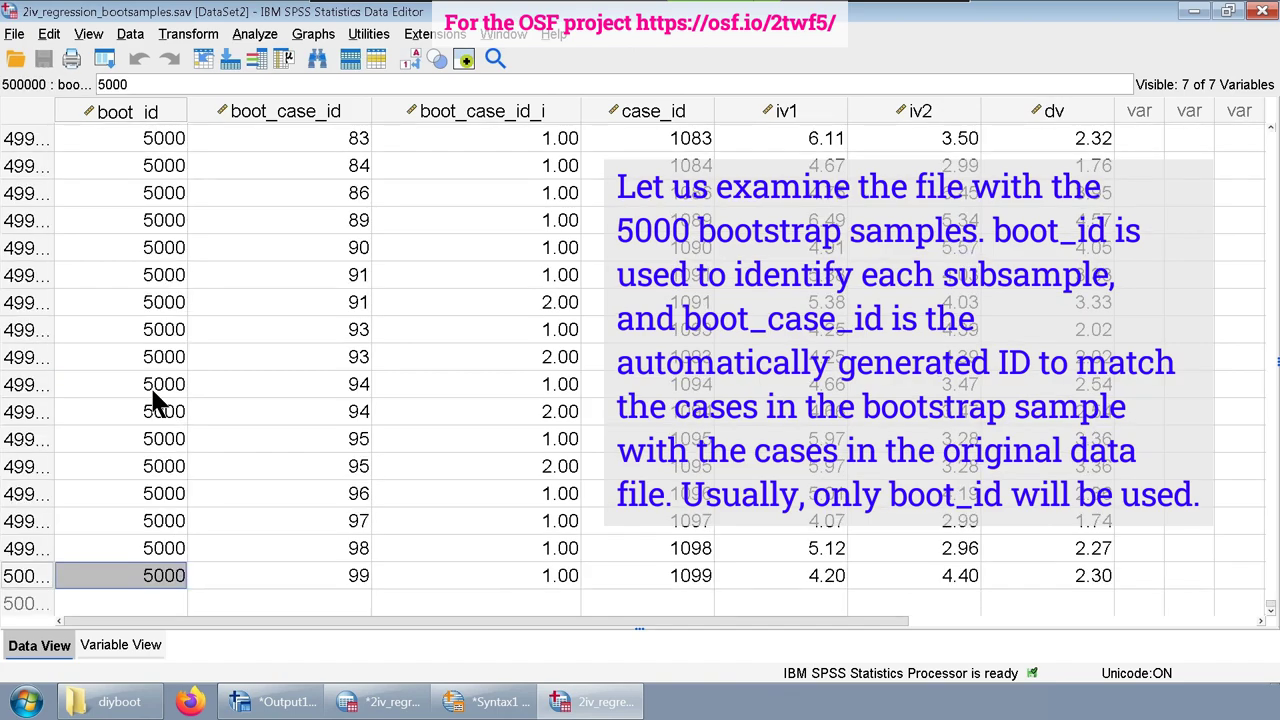
scroll(150, 390, "up", 9)
scroll(132, 298, "up", 20)
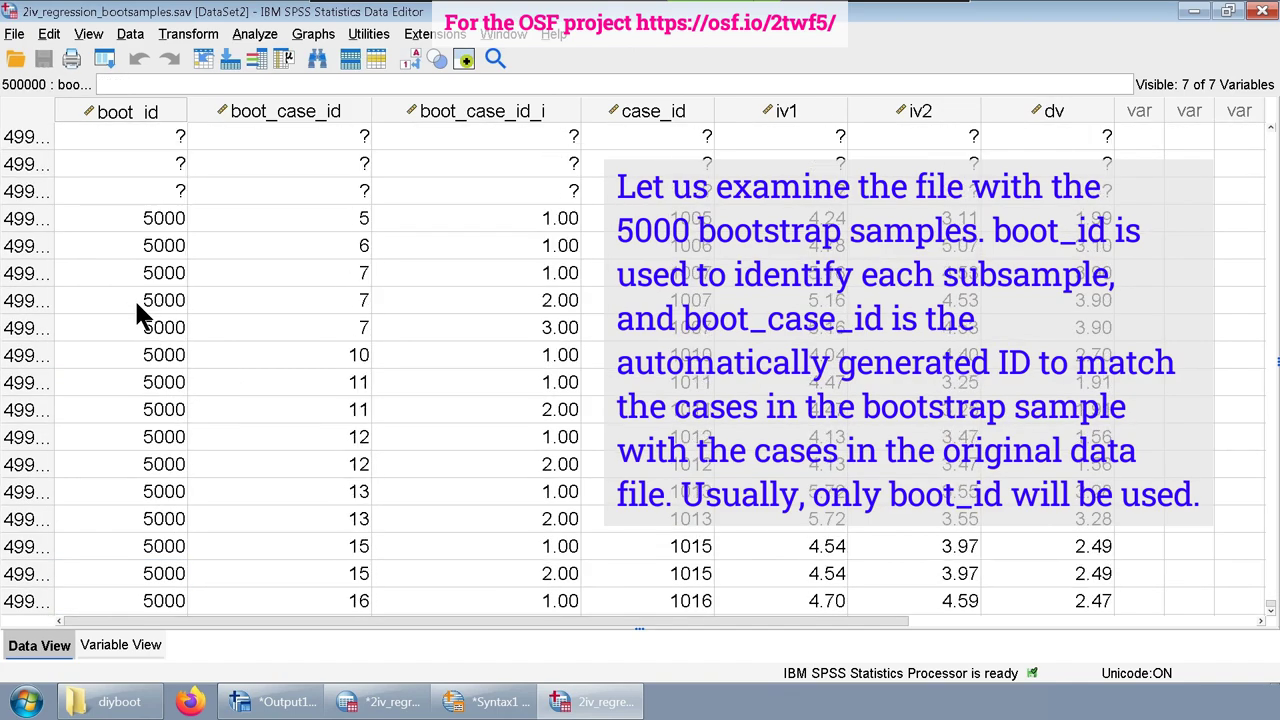
scroll(134, 298, "down", 8)
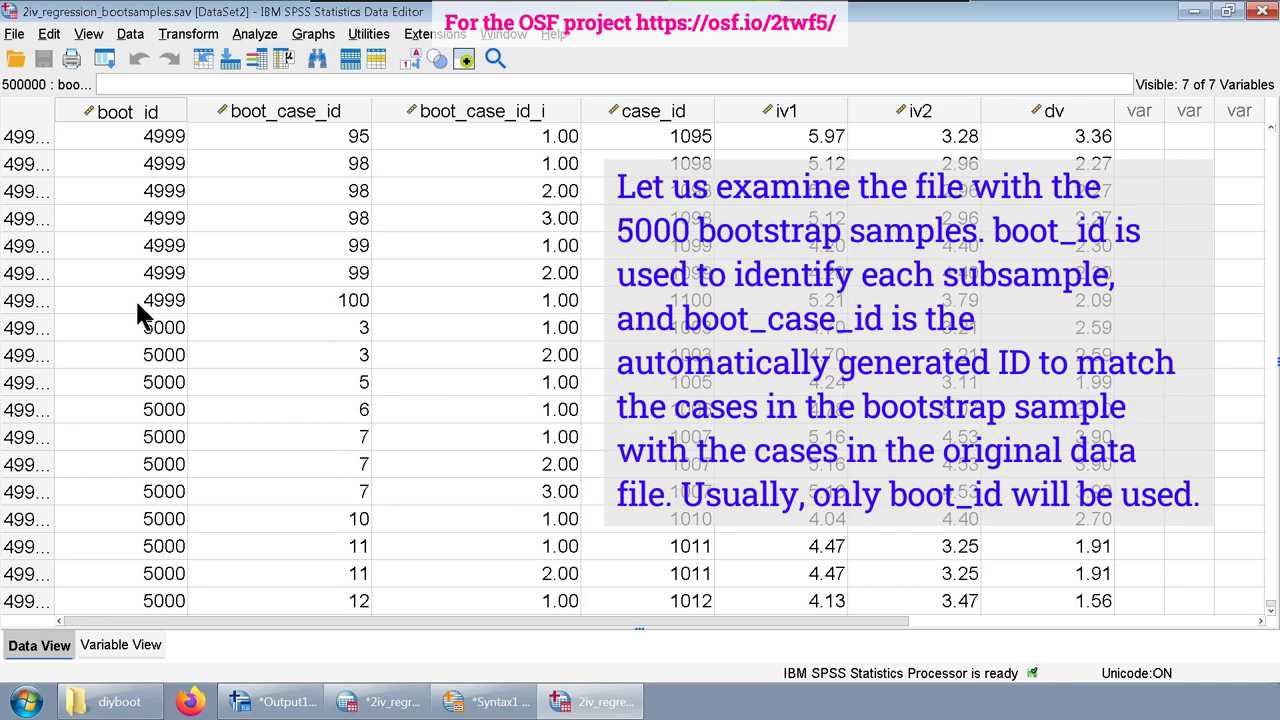
left_click_drag(101, 333, 1020, 518)
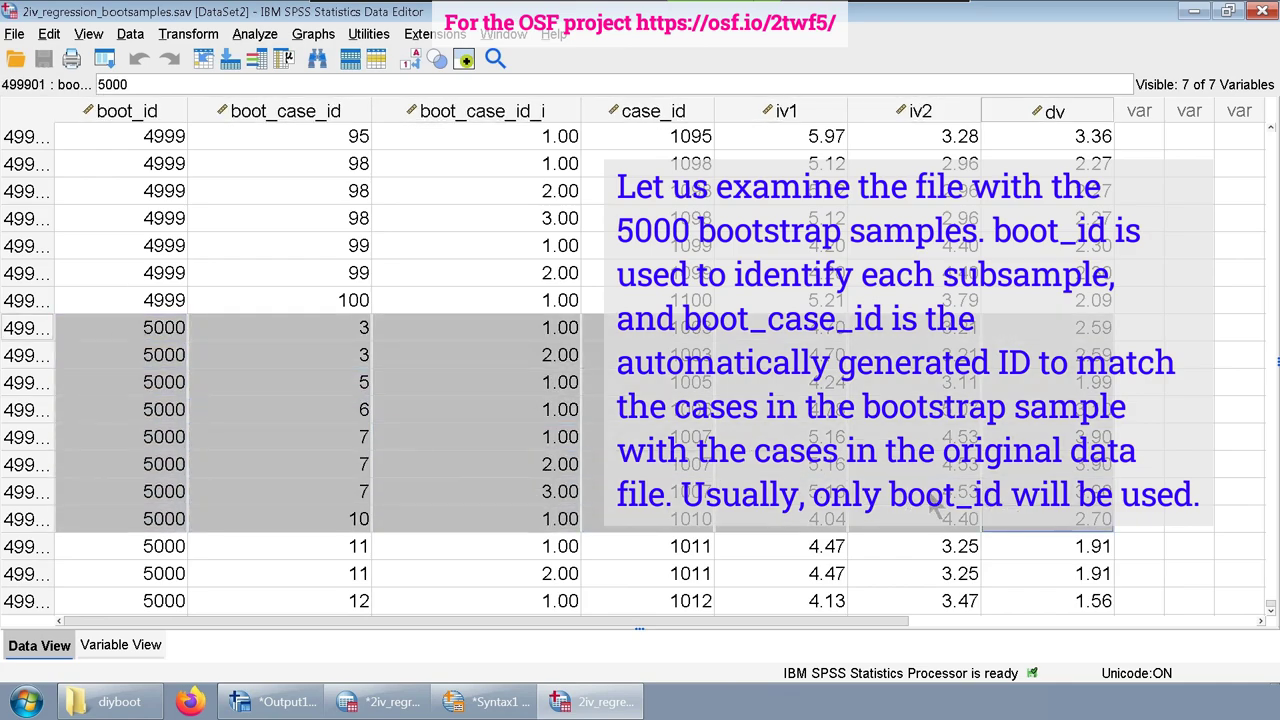
left_click(30, 163)
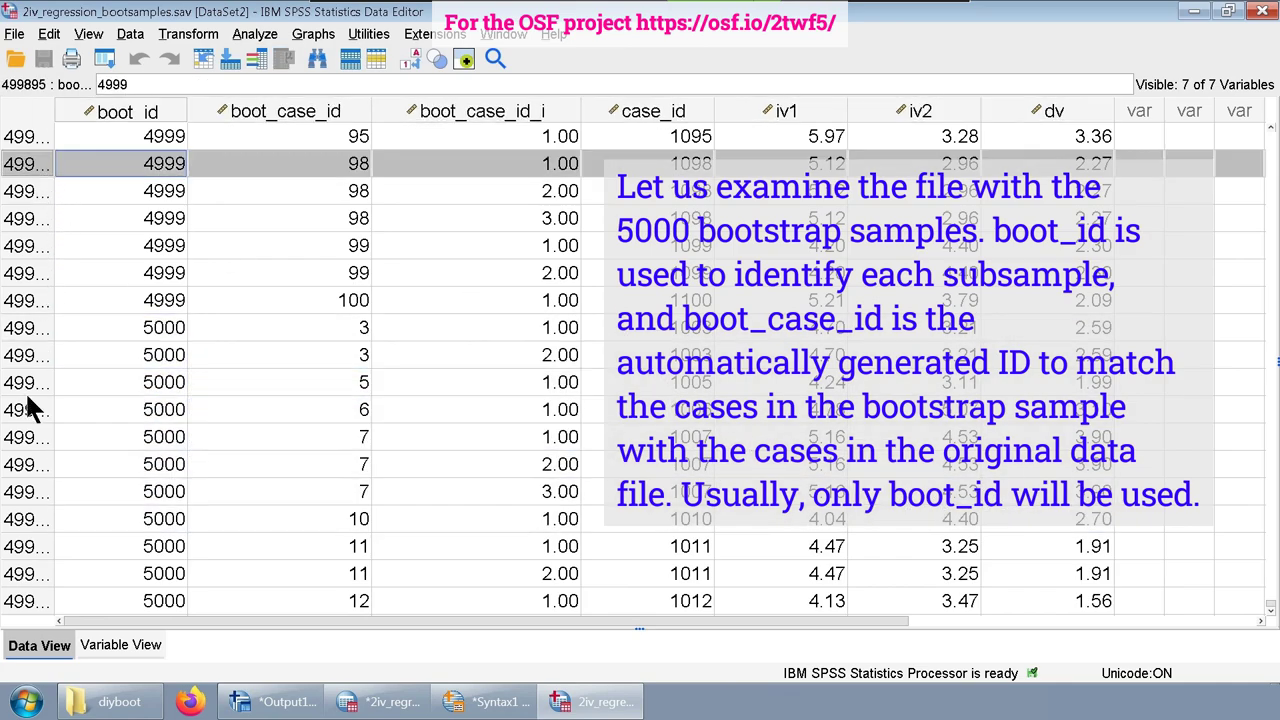
scroll(400, 471, "up", 20)
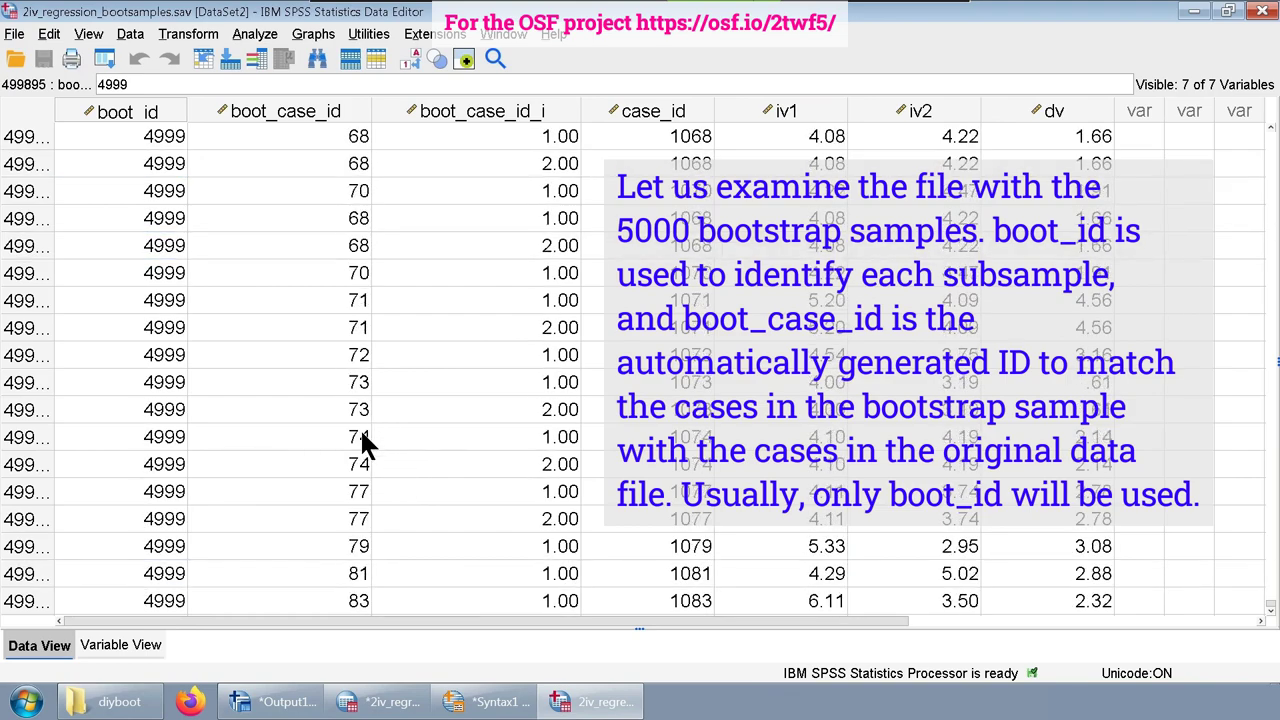
Step: Set up Select Cases with the condition boot_id < 4, filtering out unselected cases, and paste its commands into the syntax
left_click(488, 701)
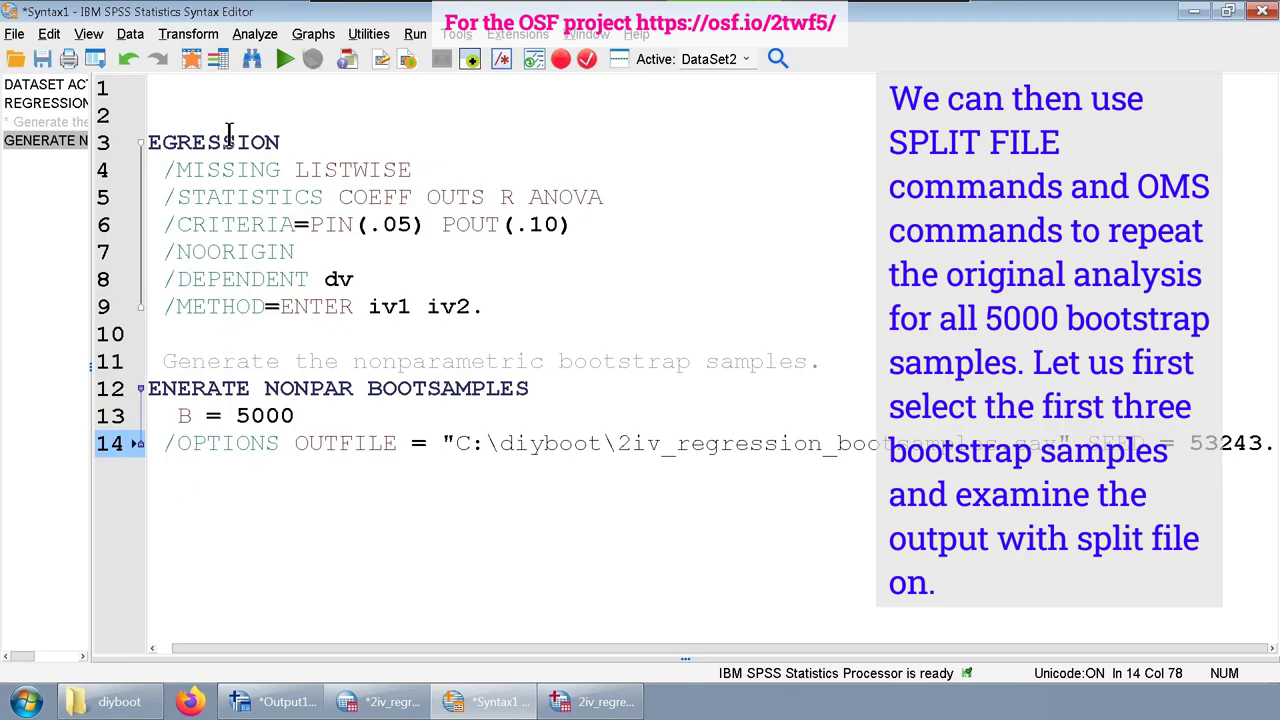
left_click(128, 36)
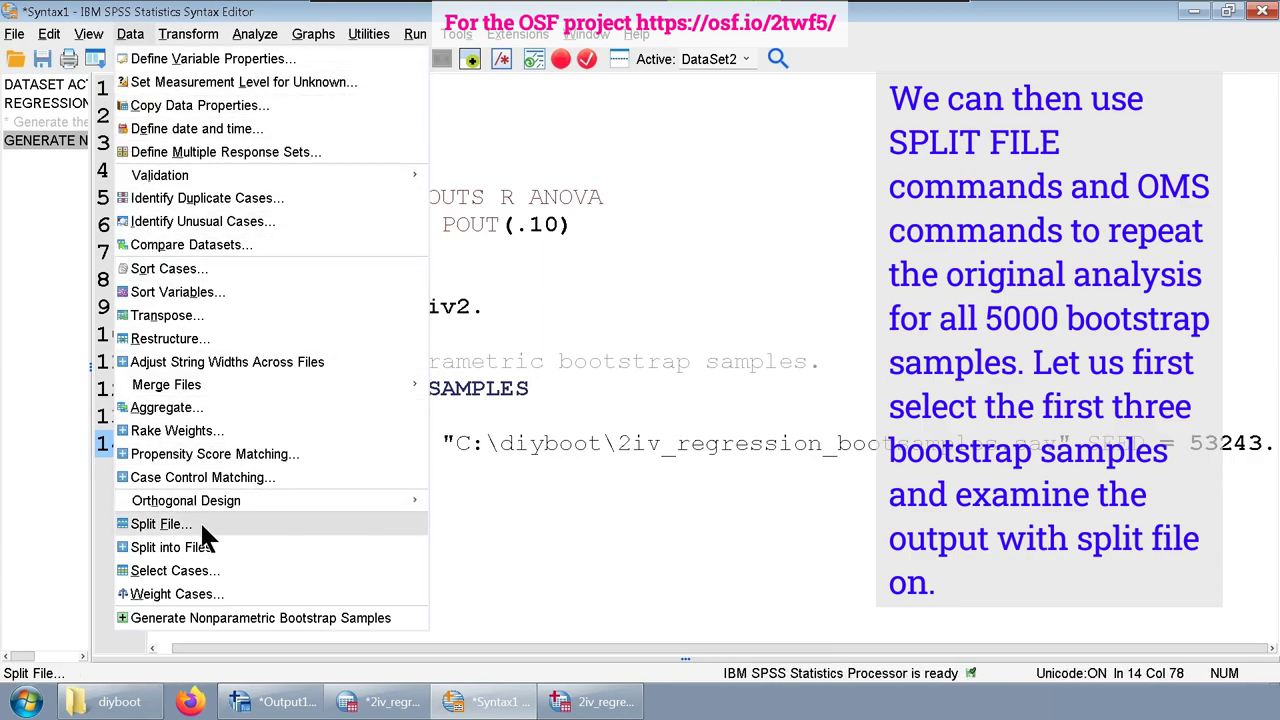
left_click(225, 576)
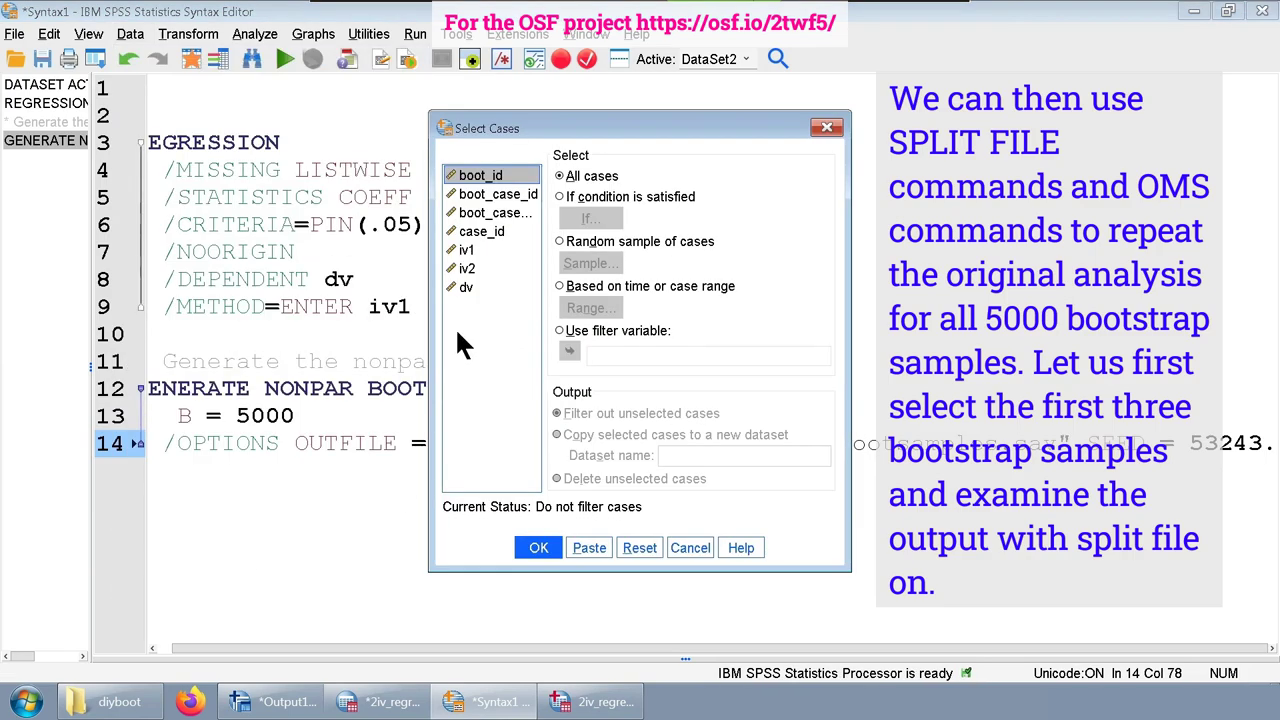
left_click(581, 198)
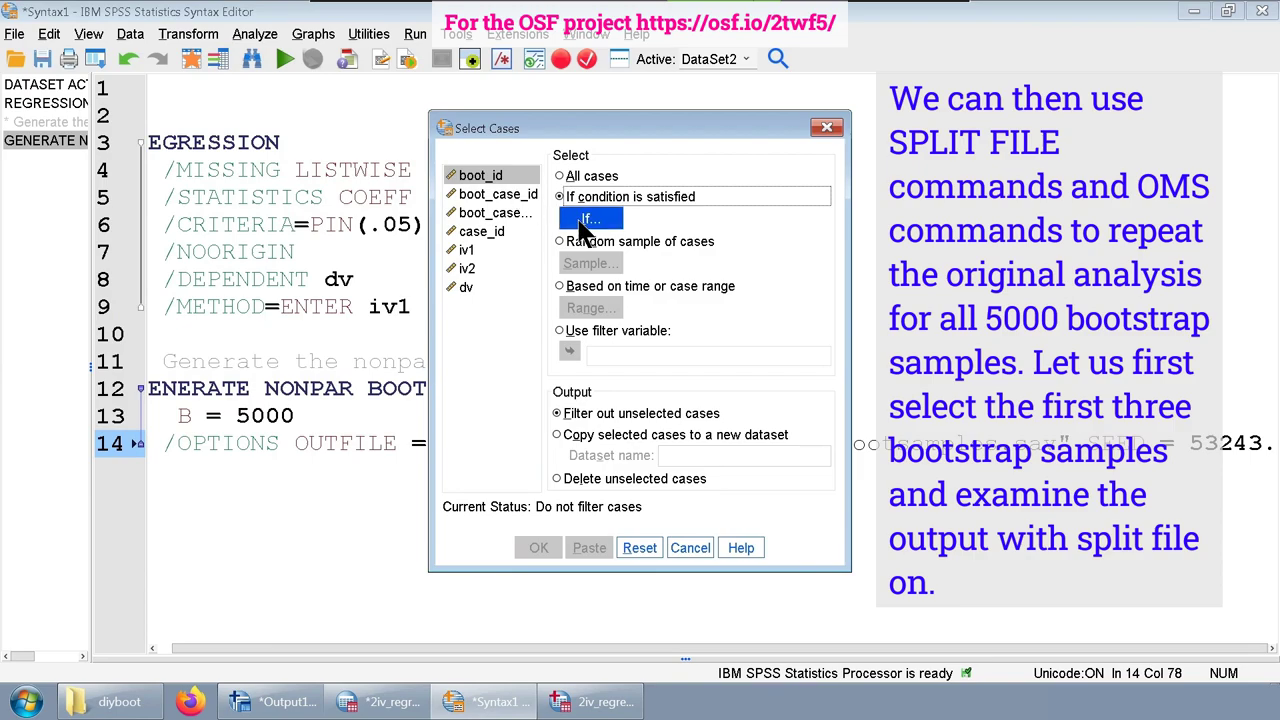
left_click(588, 219)
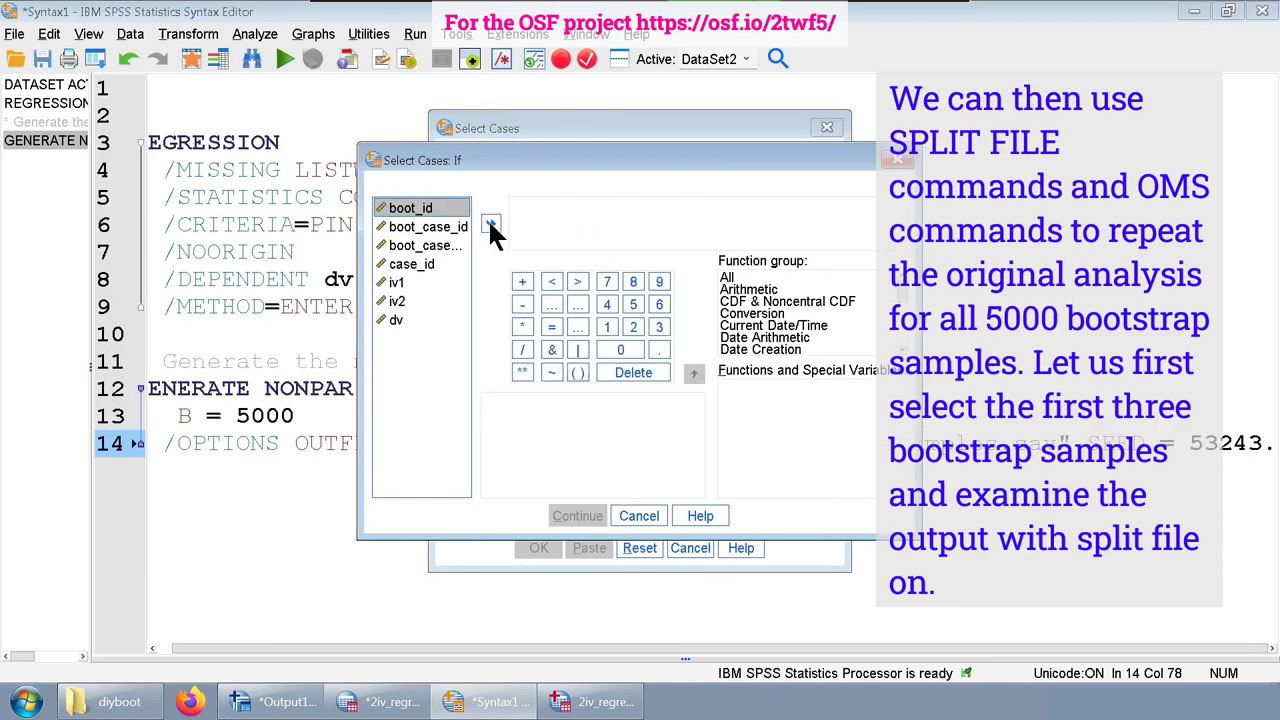
left_click(527, 230)
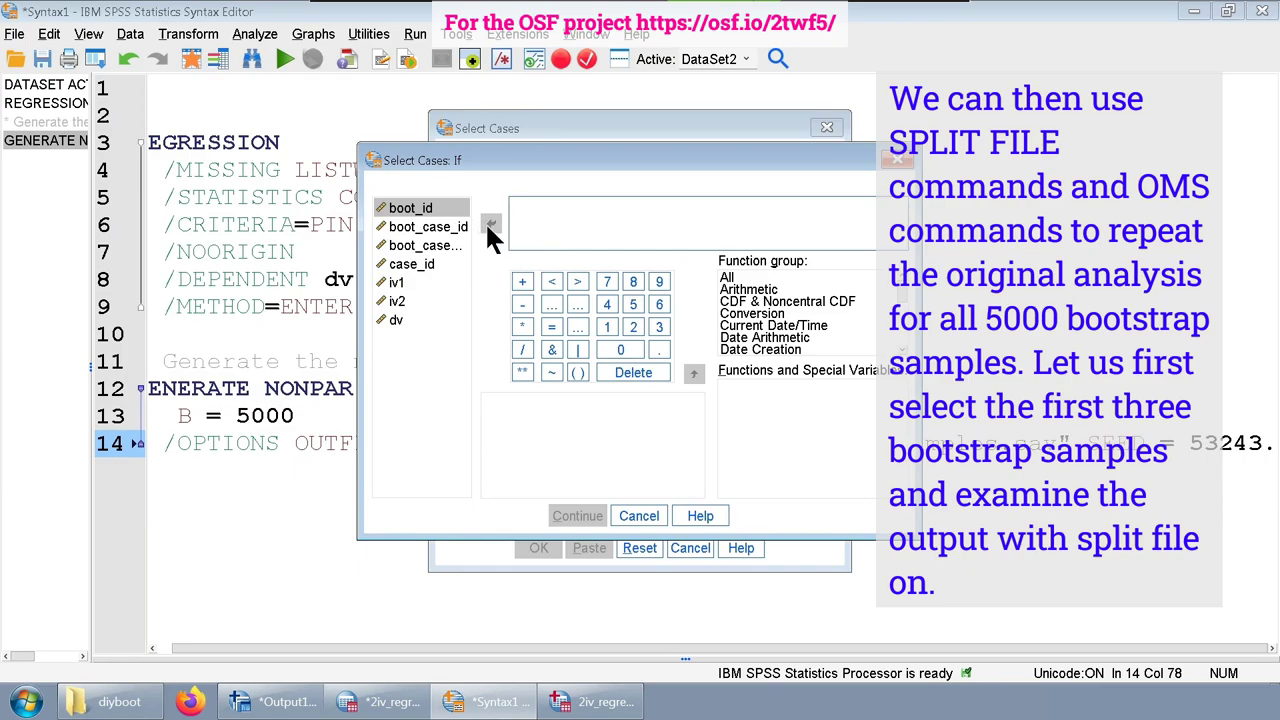
left_click(440, 208)
left_click(490, 223)
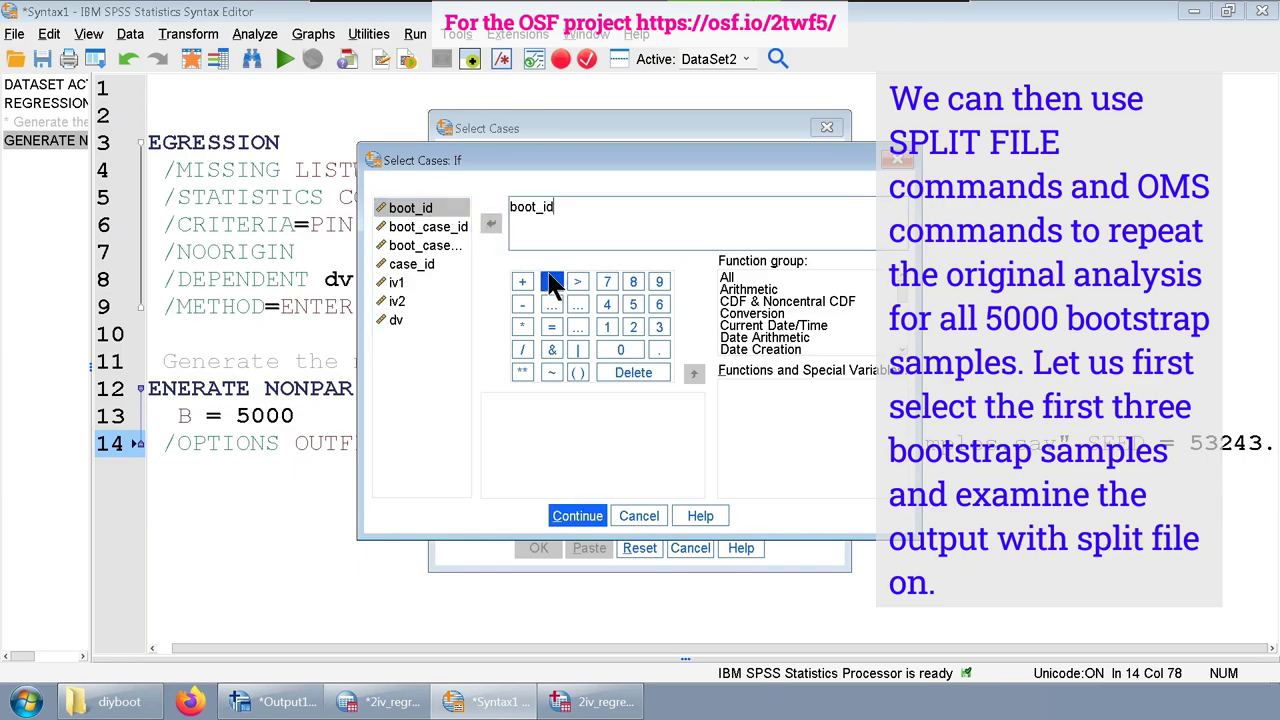
left_click(552, 282)
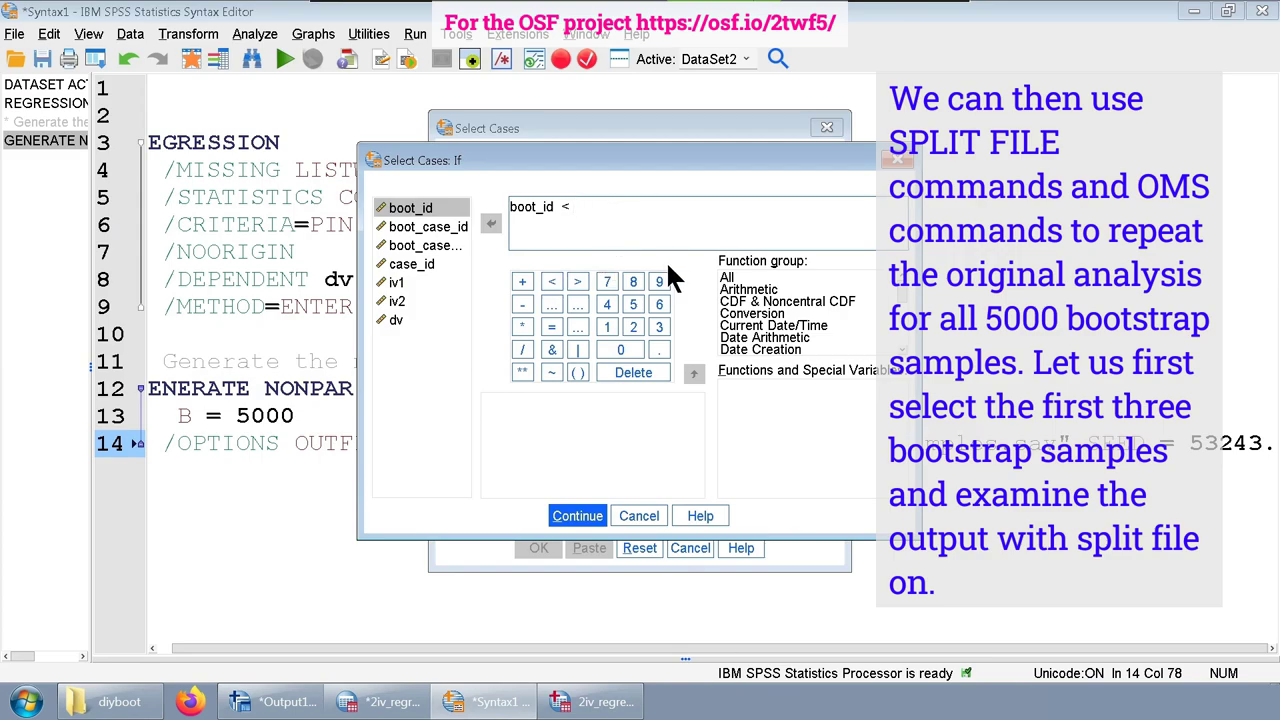
type("4")
left_click(576, 516)
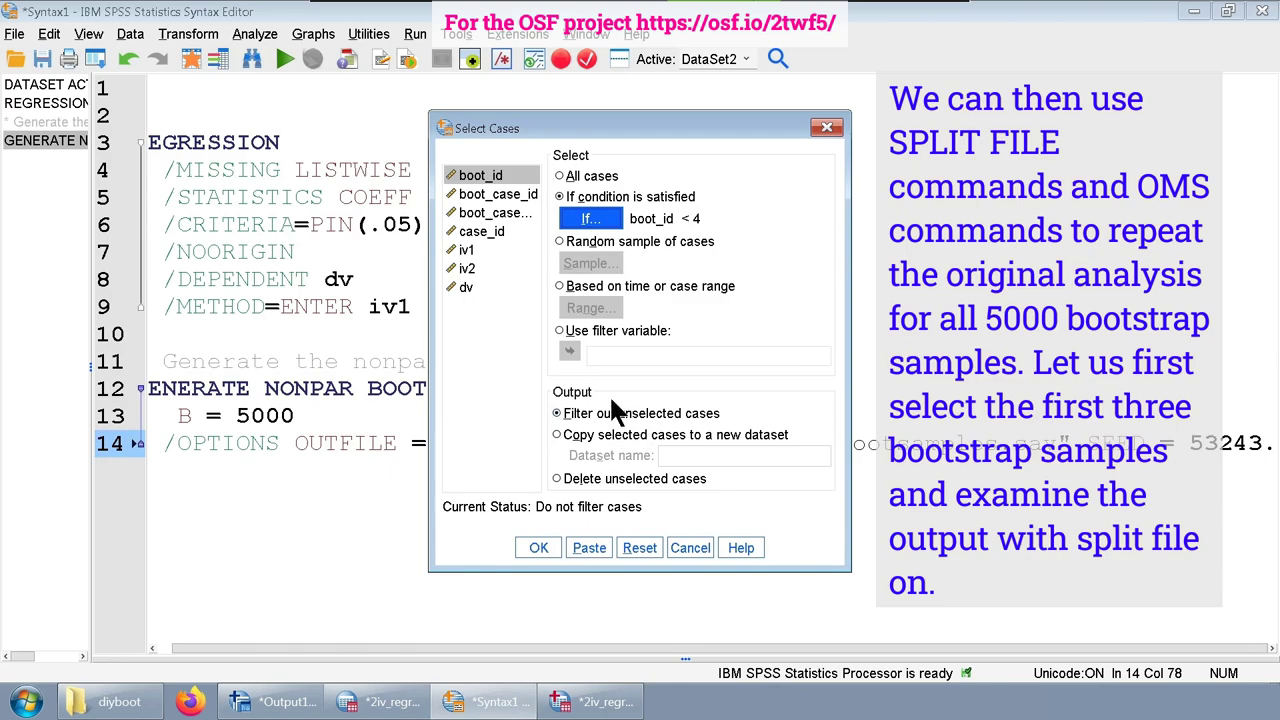
left_click_drag(540, 391, 740, 437)
left_click(589, 547)
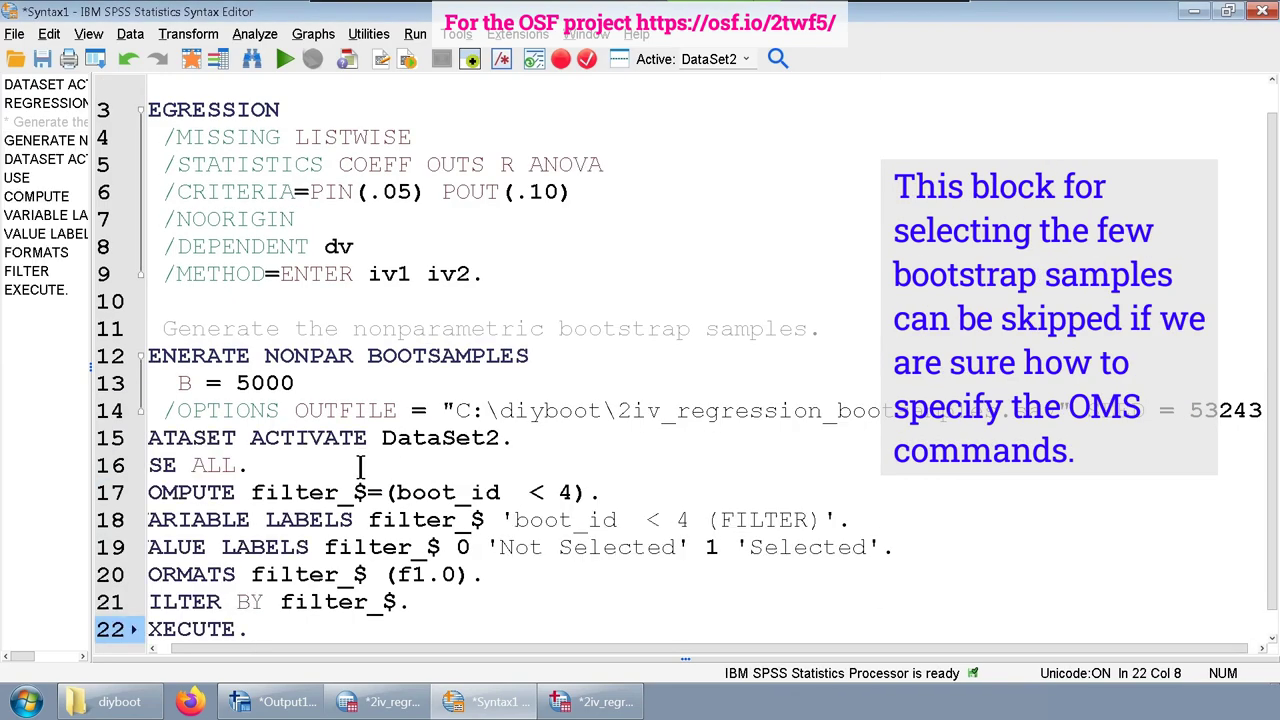
Step: Insert a blank line before the pasted case-selection block and delete its DATASET ACTIVATE DataSet2 line
left_click_drag(253, 648, 163, 648)
left_click(150, 438)
key("Return")
key("shift+Down")
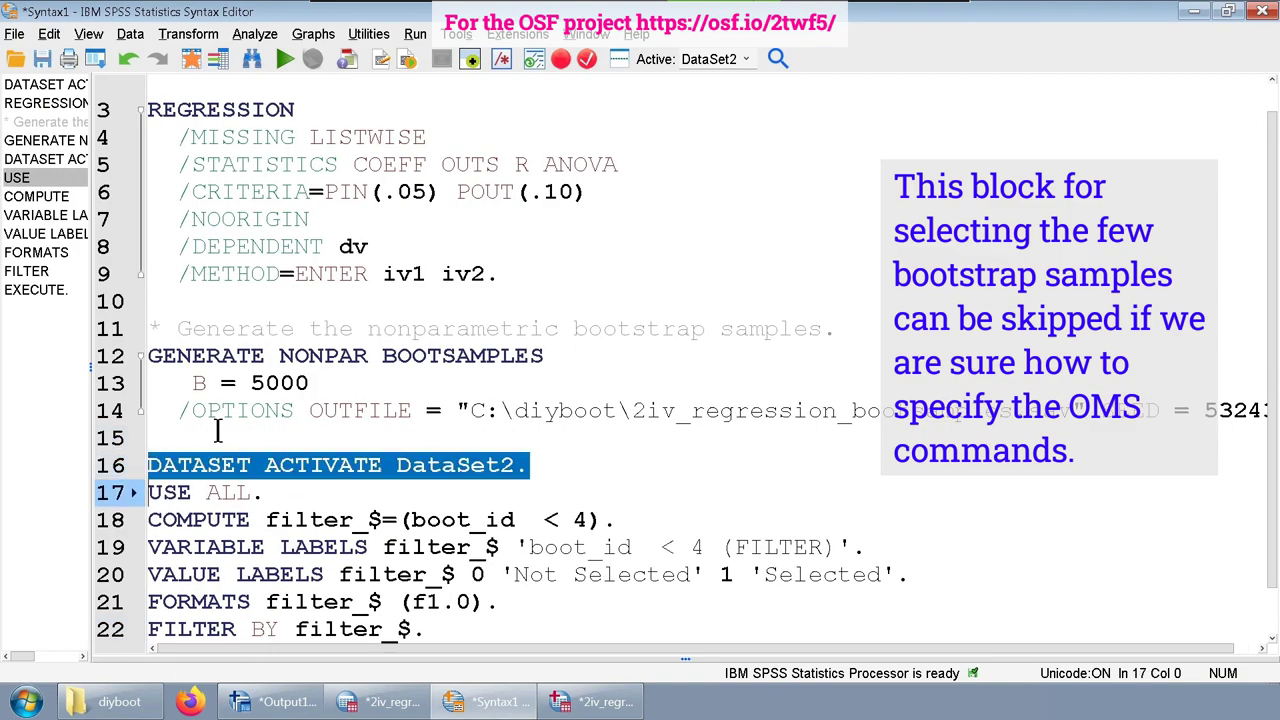
key("Delete")
scroll(387, 465, "down", 1)
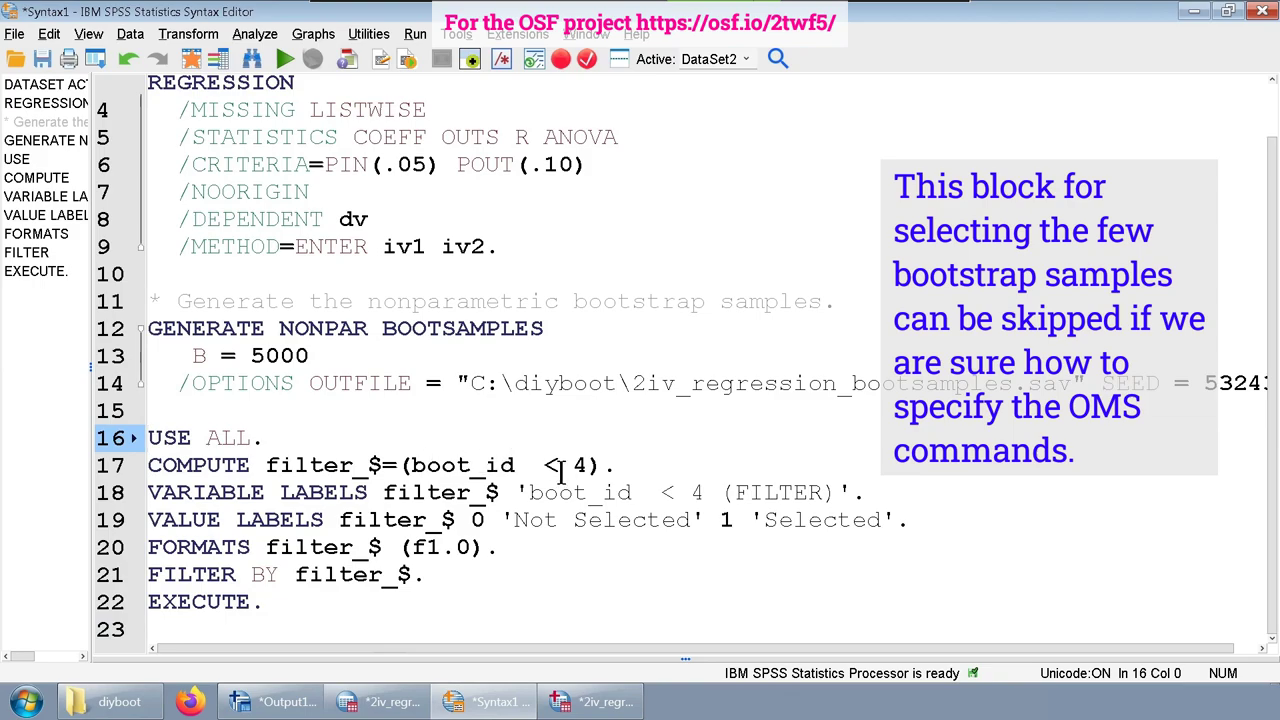
Step: Add four blank lines after the EXECUTE command at the end of the case-selection block
left_click(340, 465)
left_click(297, 600)
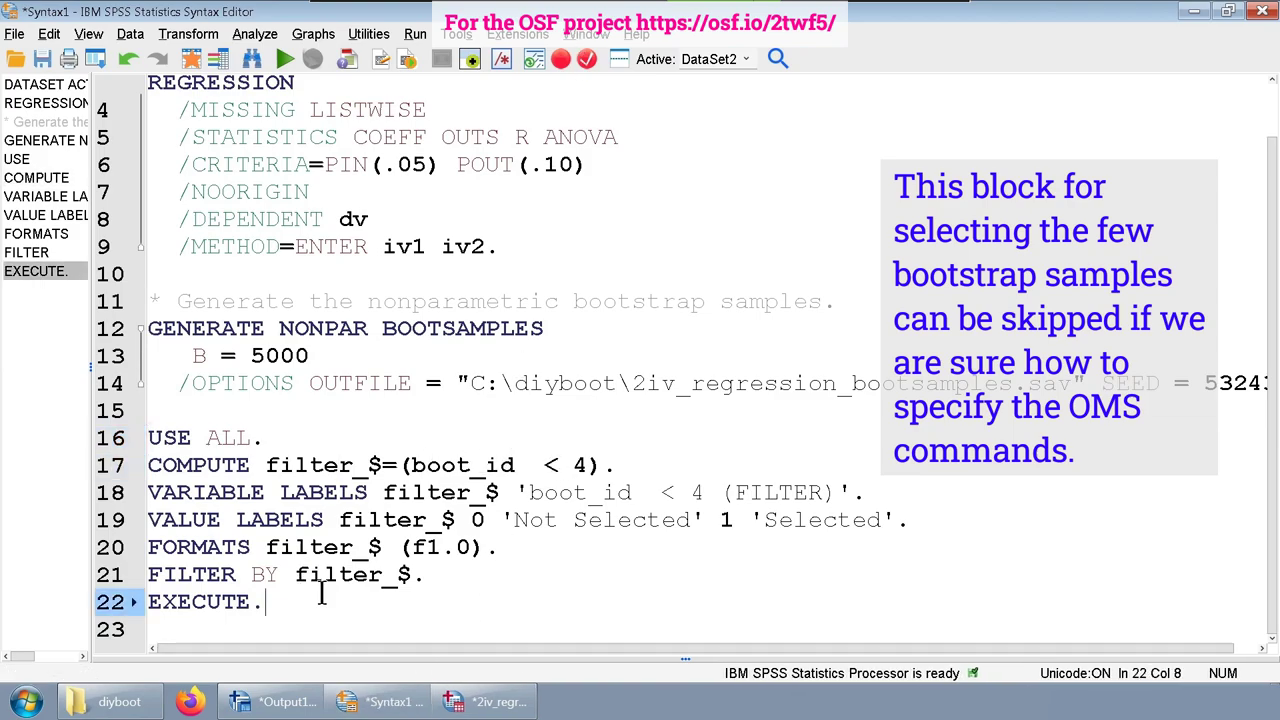
key("Return")
key("Return")
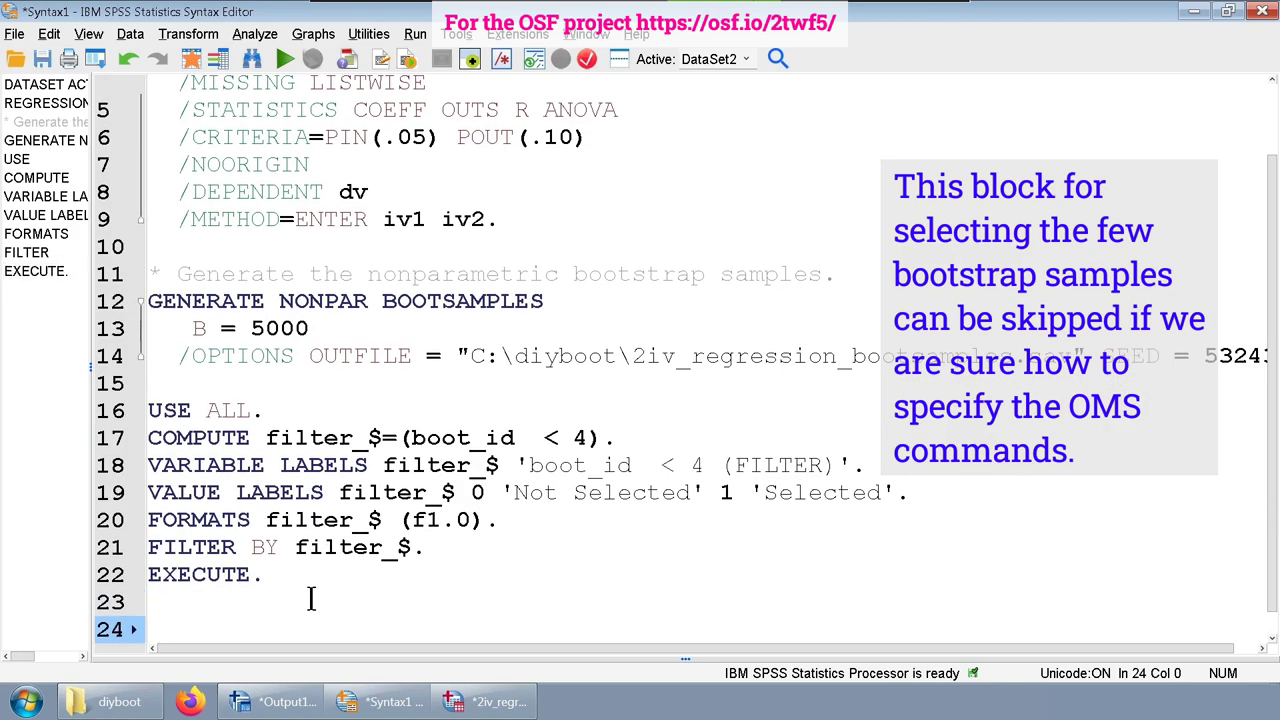
key("Return")
key("Return")
Step: Add the comment "* Temporary: Work on the first 3 bootstrap samples first." above the USE ALL command
key("Up")
key("Up")
key("Up")
key("Up")
key("Up")
key("Up")
key("Up")
key("Up")
key("Up")
key("Up")
key("Up")
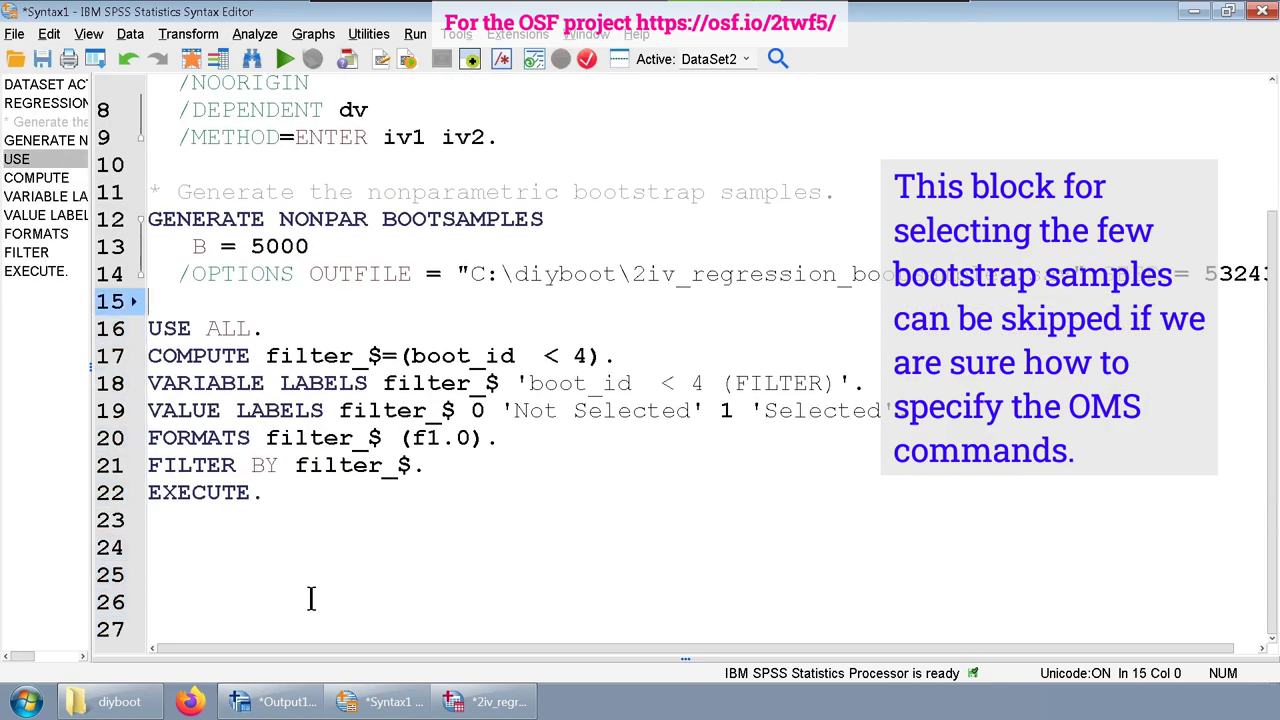
key("Return")
type("* Temp")
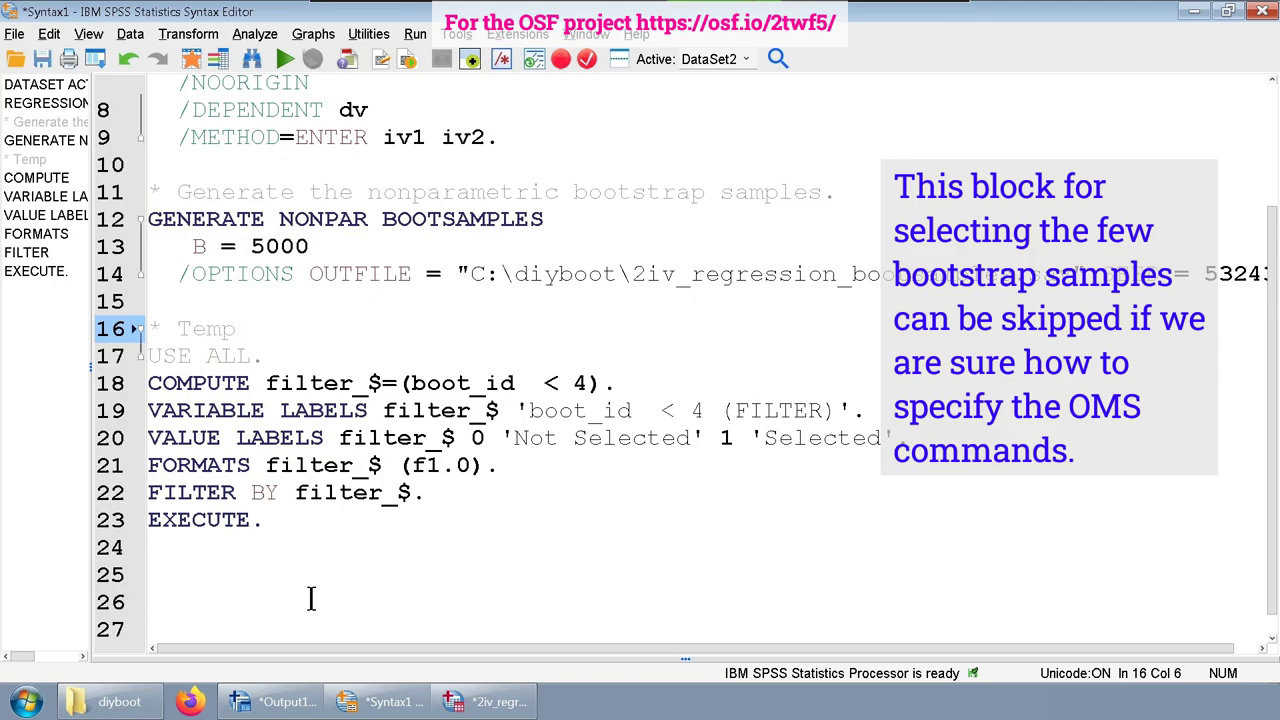
type("orarly")
key("BackSpace")
key("BackSpace")
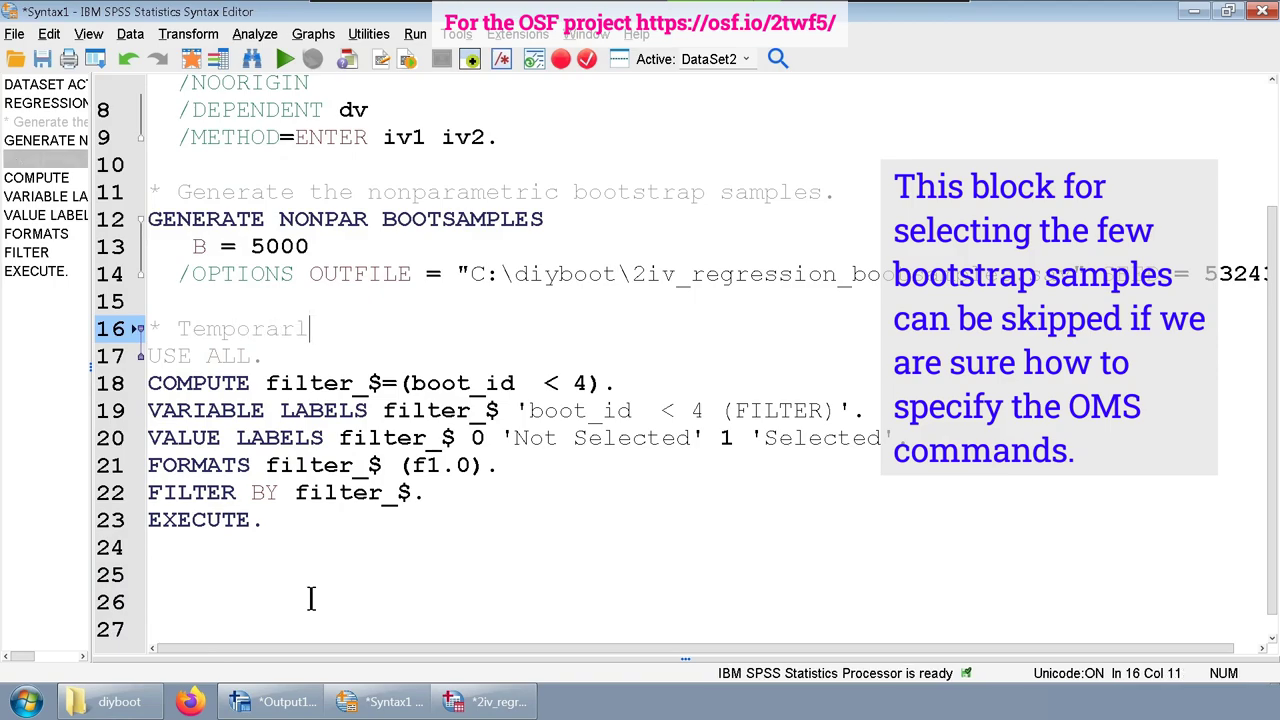
type("y: Work")
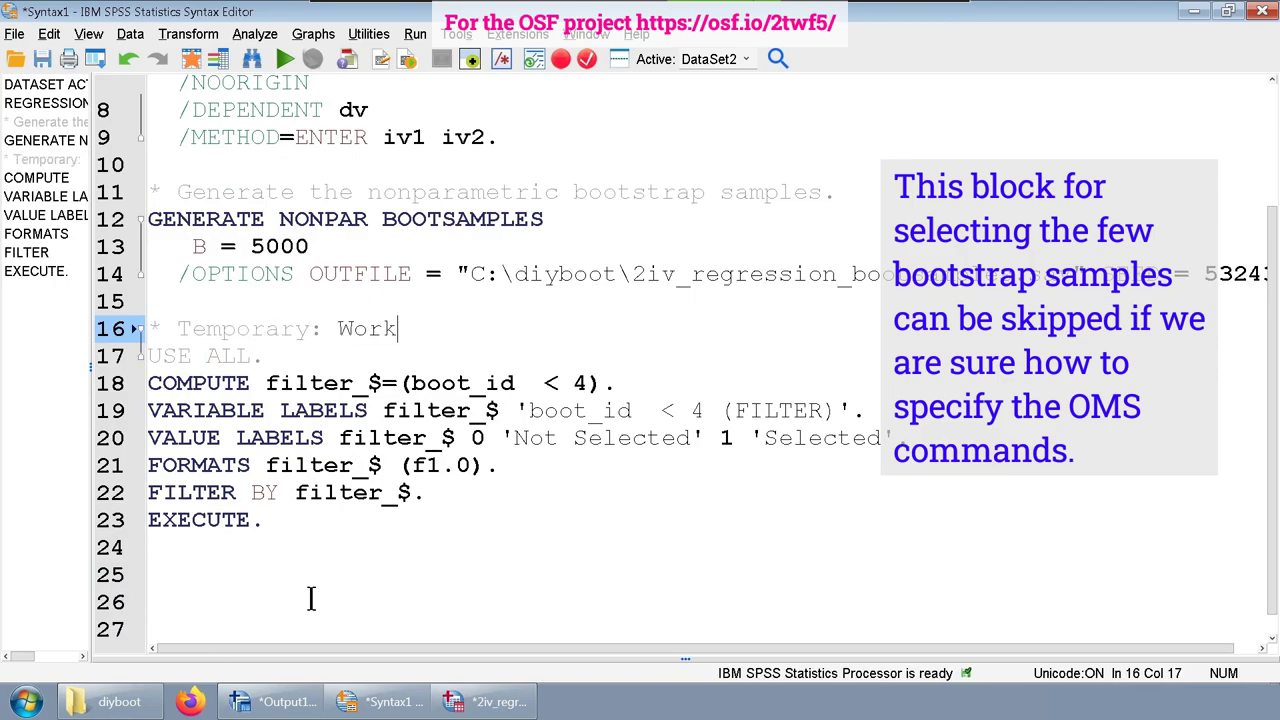
type(" on the first ")
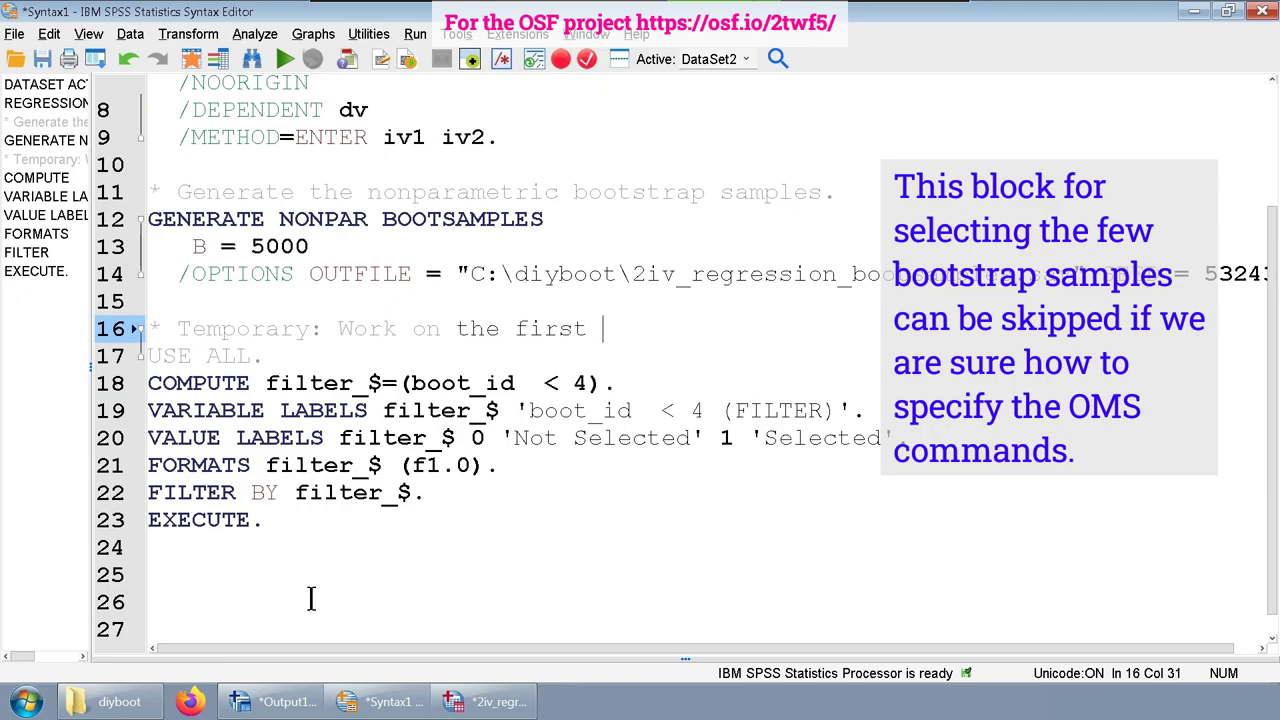
type("3 bootstrap samples")
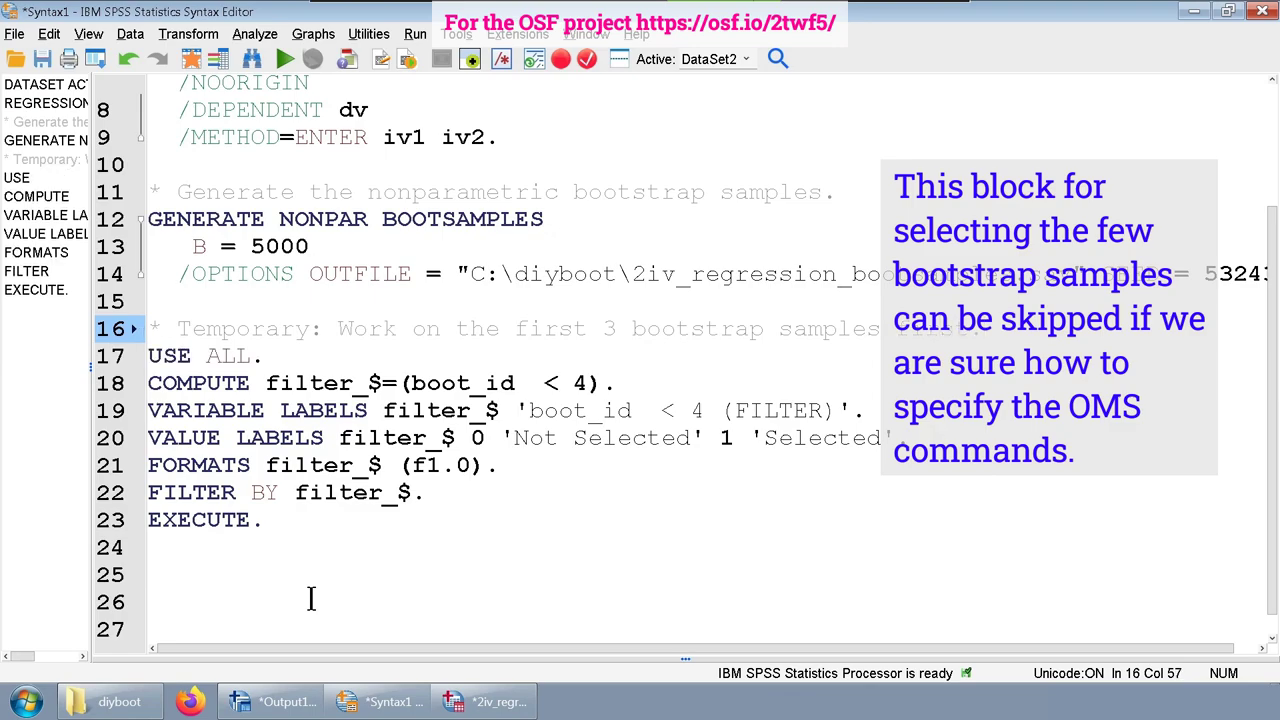
key("Down")
Step: Run the syntax from USE ALL to EXECUTE and check the filter on the first cases of the bootstrap data file
left_click(311, 598)
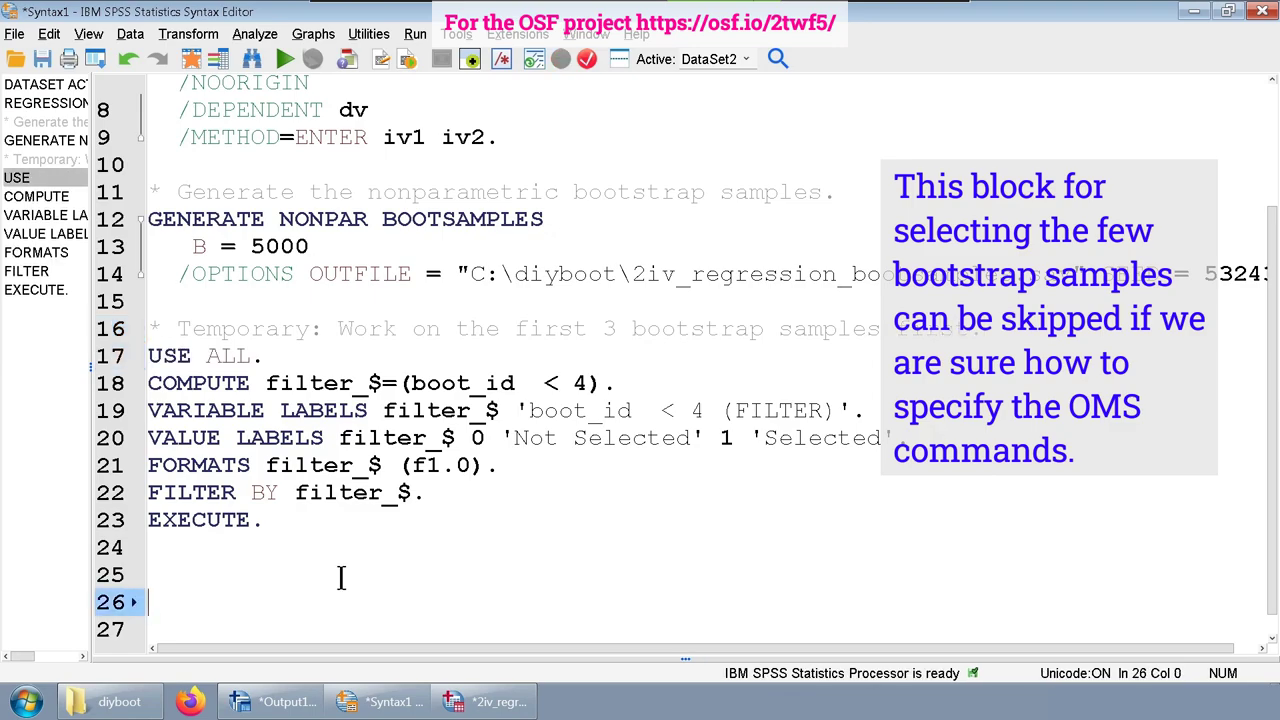
left_click_drag(294, 523, 133, 355)
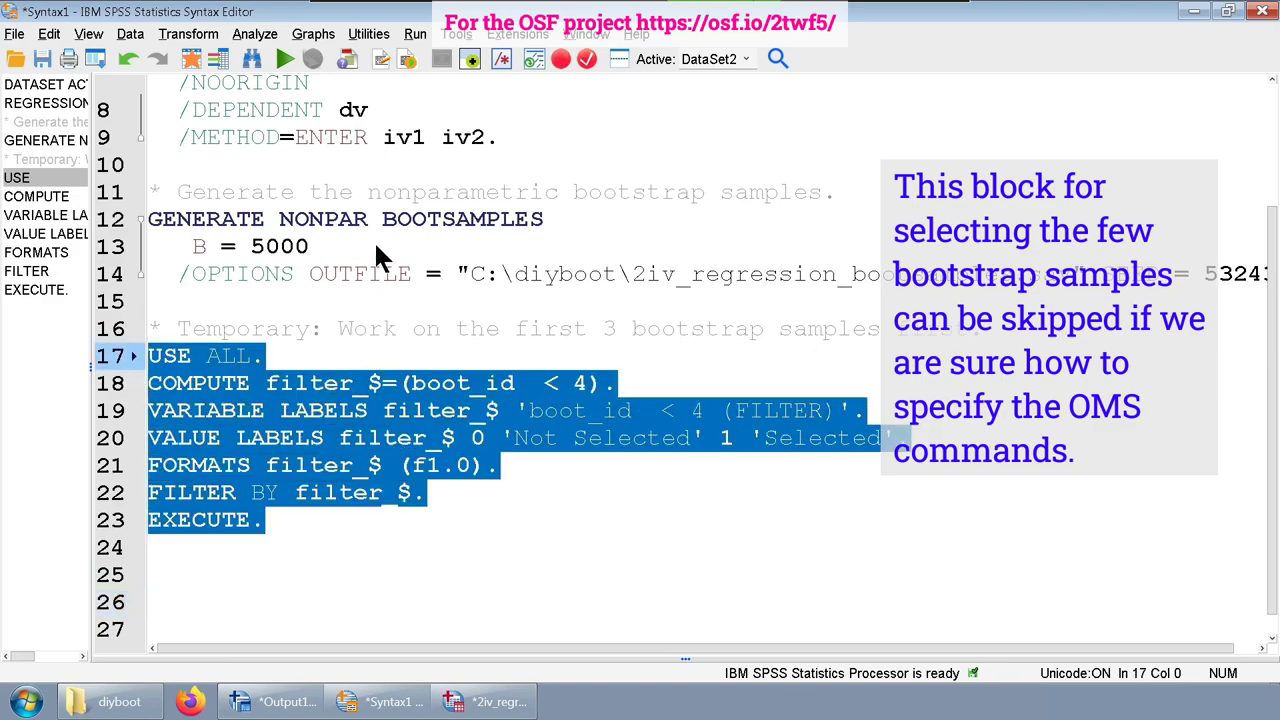
left_click(286, 60)
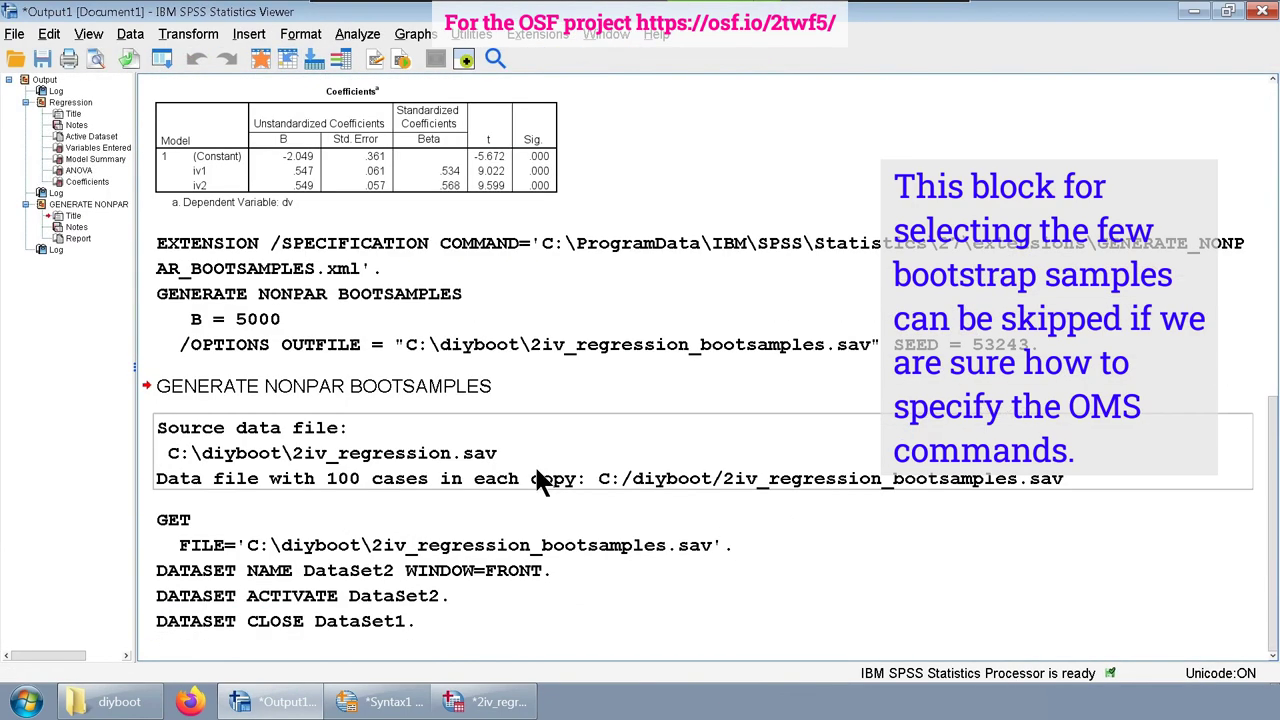
left_click(500, 700)
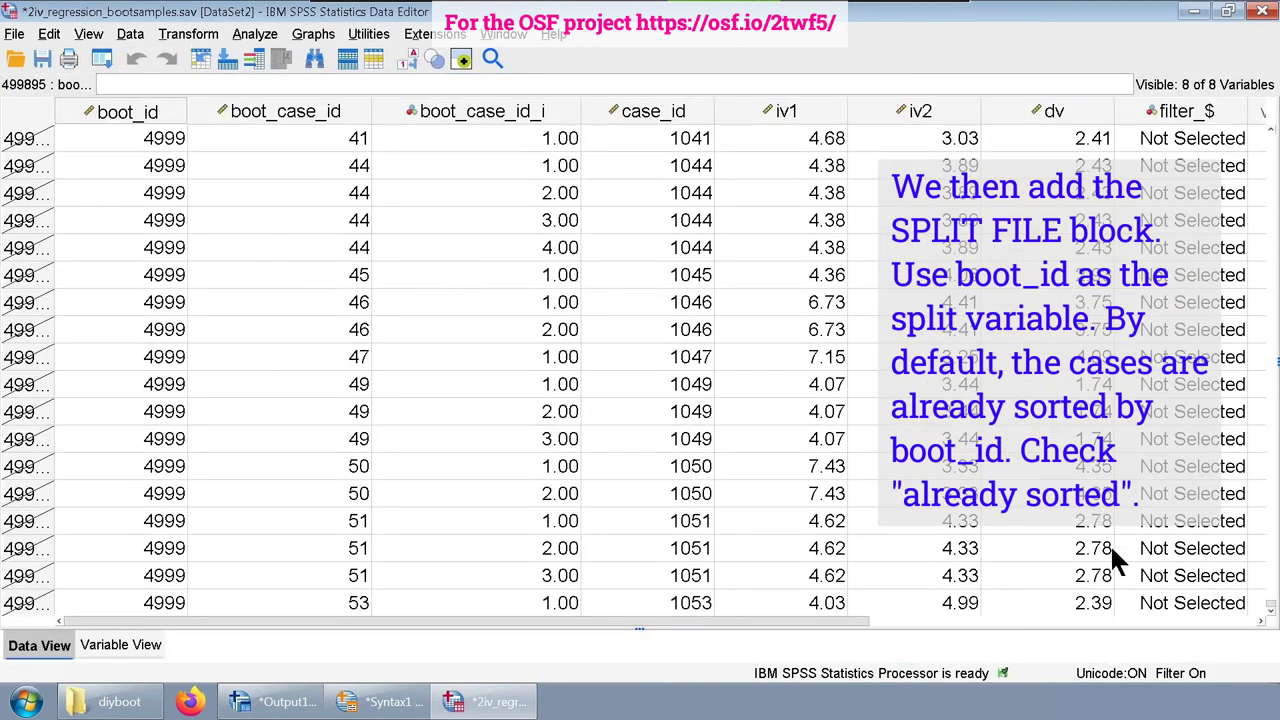
left_click(147, 422)
key("ctrl+Home")
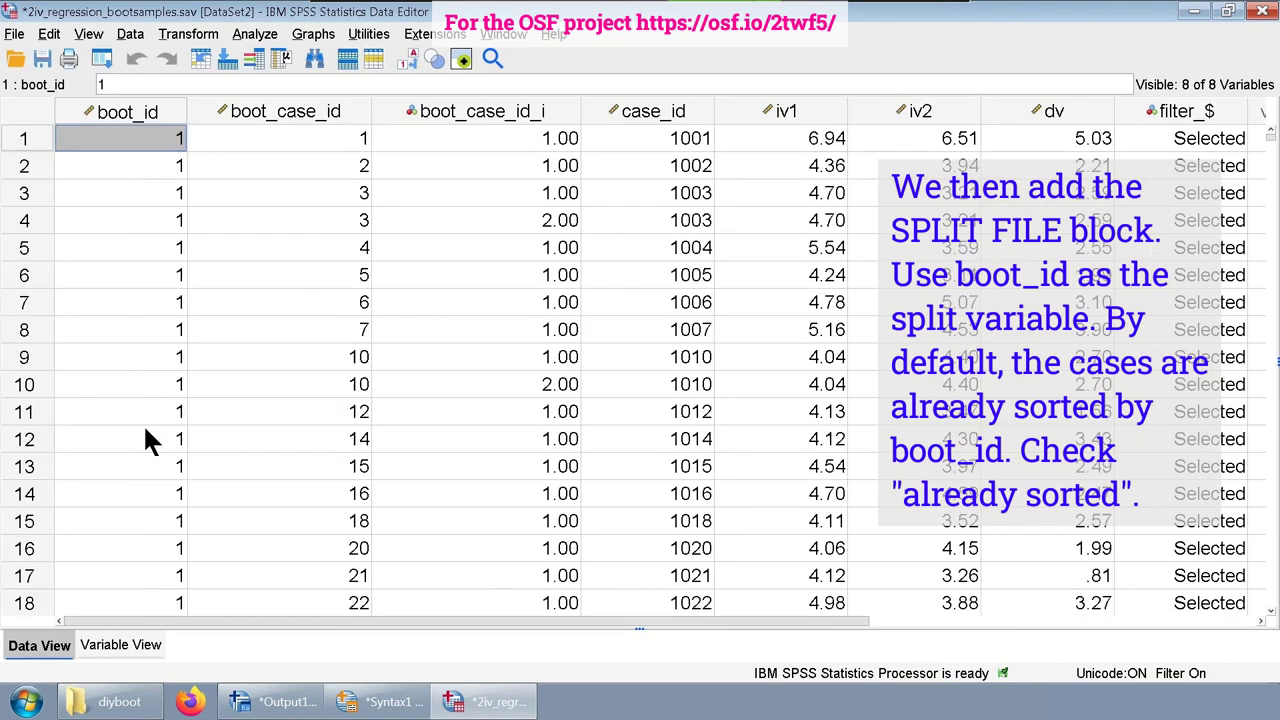
Step: Set up Split File to compare groups based on boot_id with the file already sorted, and paste its command into the syntax
left_click(130, 34)
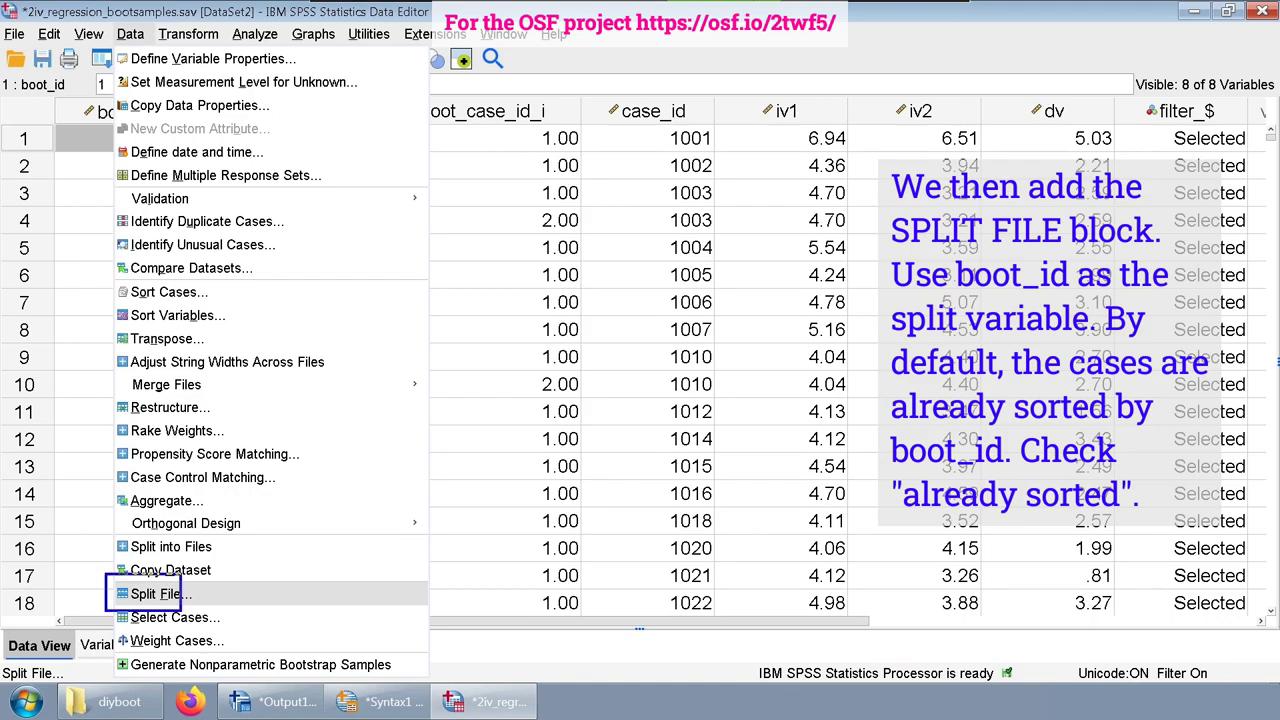
left_click(155, 593)
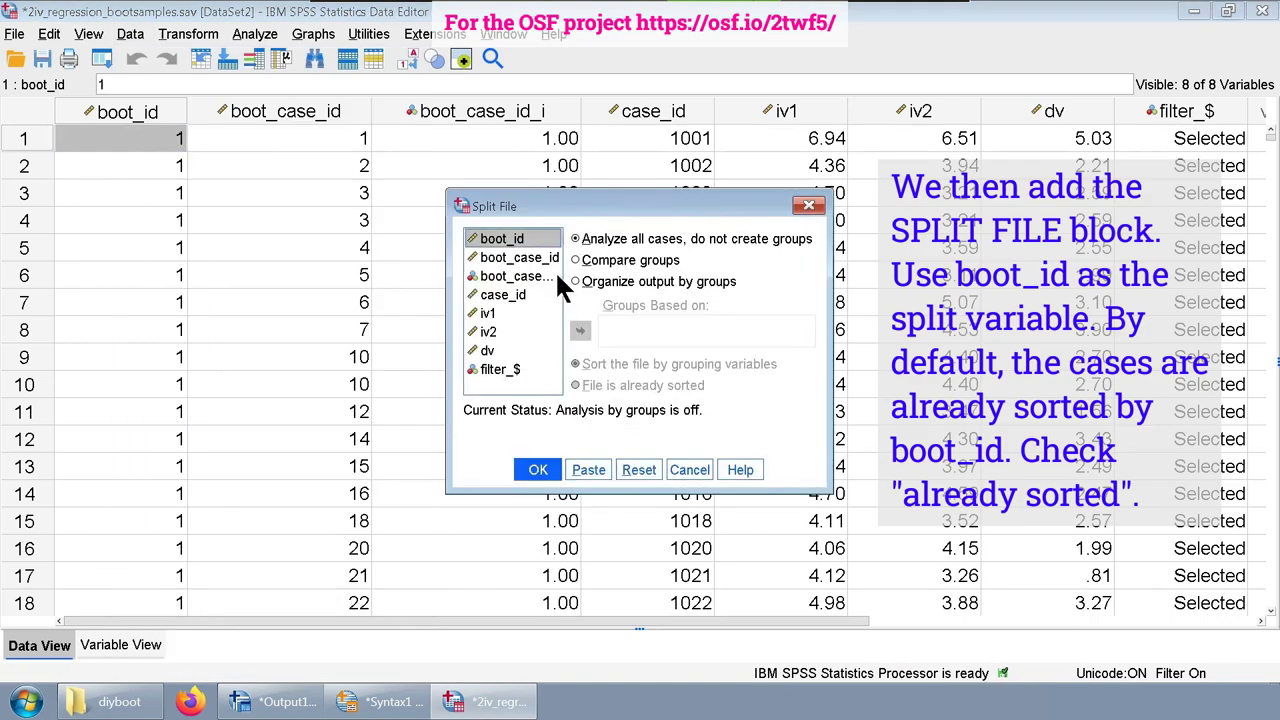
left_click_drag(447, 256, 362, 256)
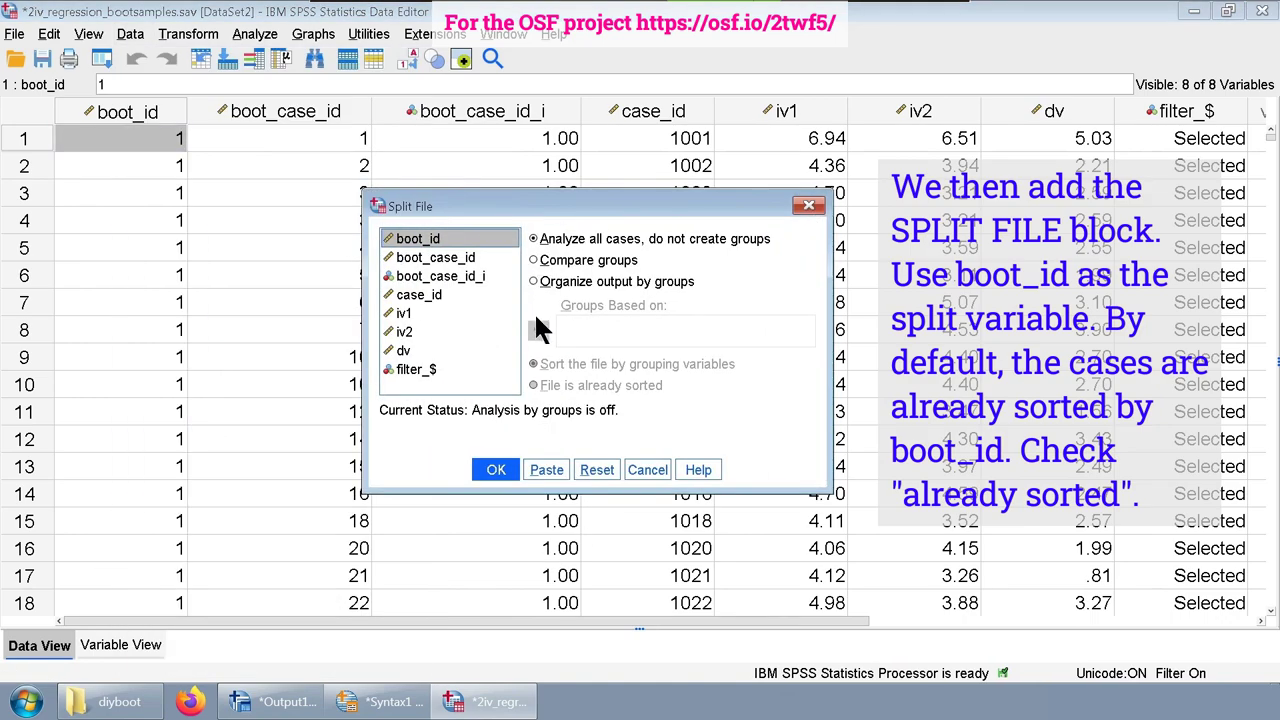
left_click(537, 259)
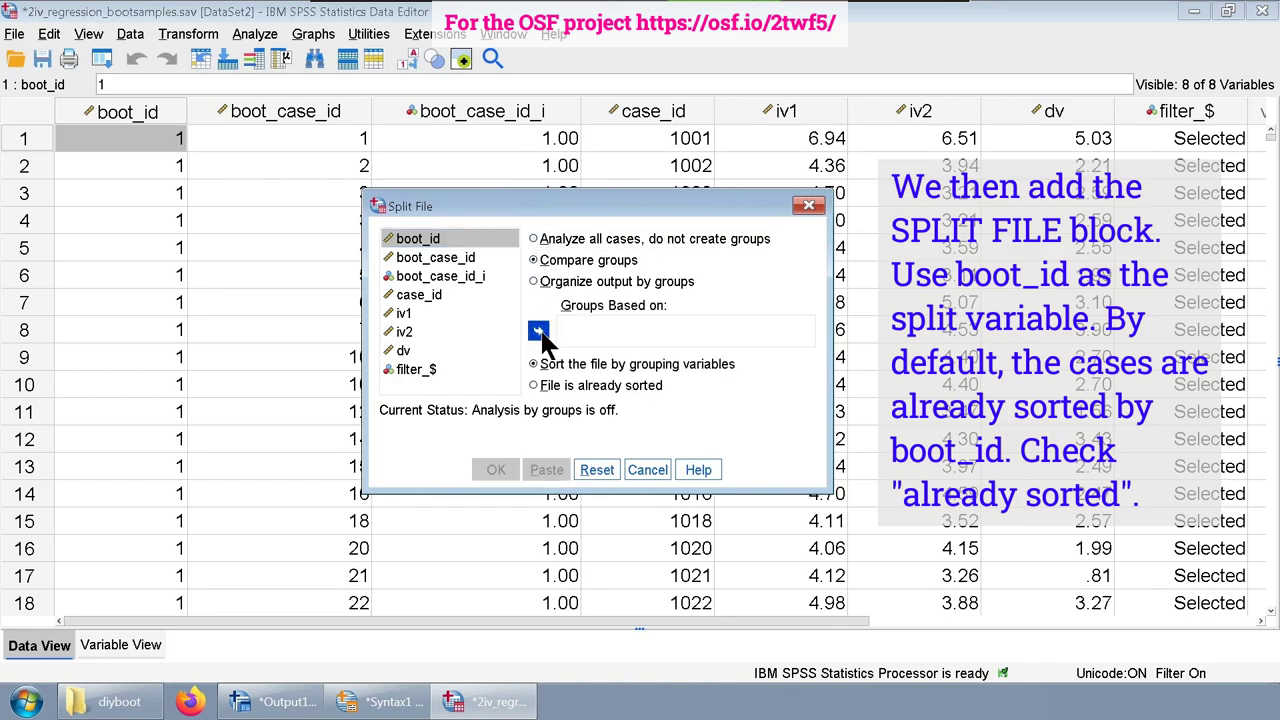
left_click(538, 330)
left_click(533, 385)
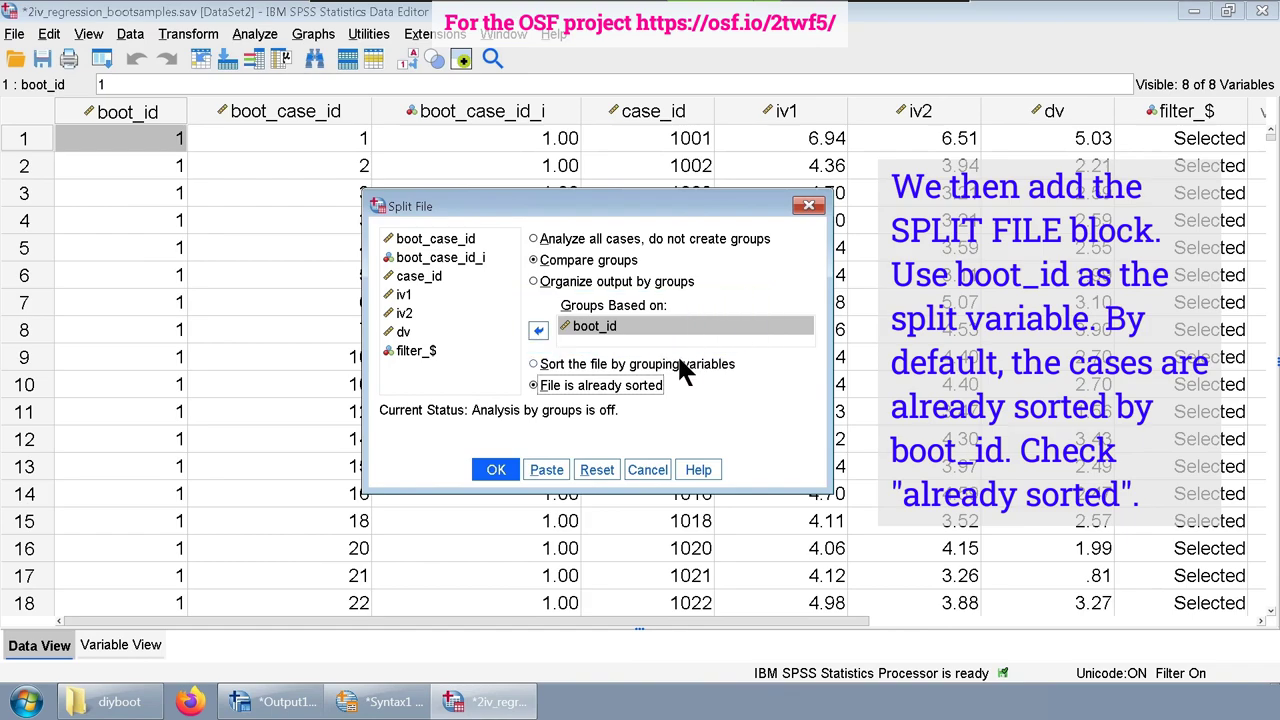
left_click(548, 470)
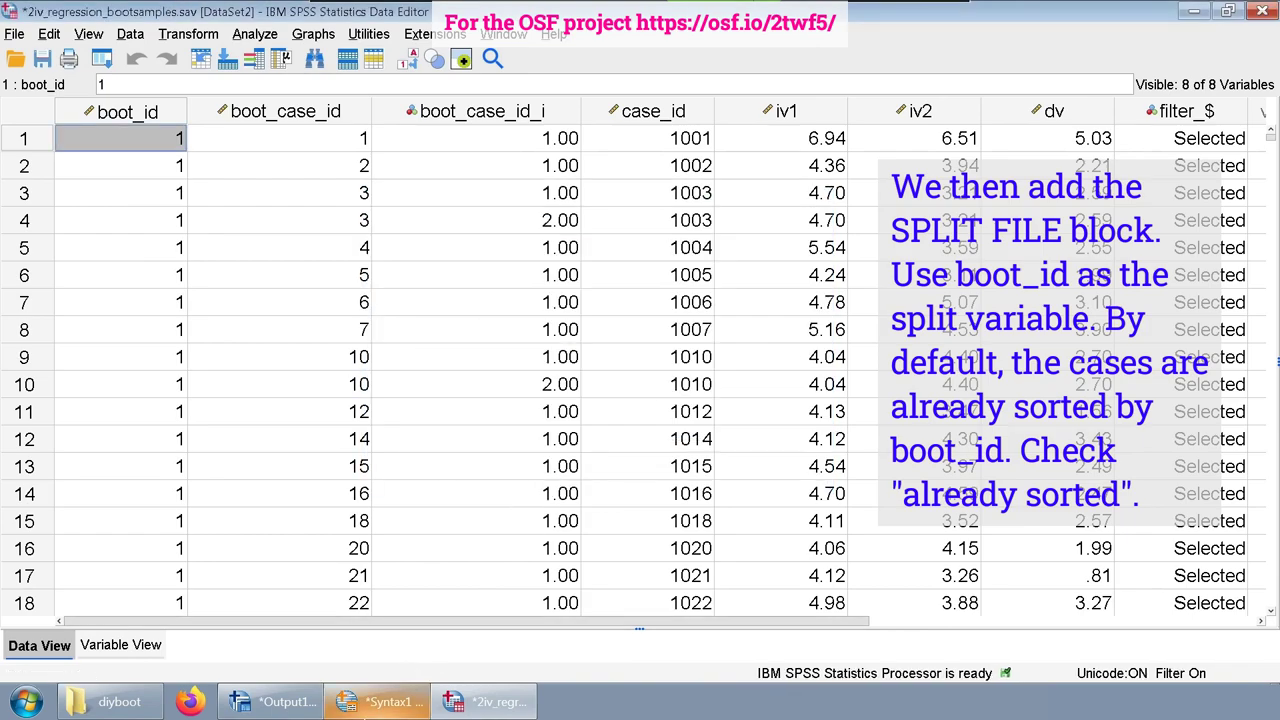
Step: Remove the surplus blank lines between EXECUTE and SPLIT FILE in the syntax, leaving a single blank line
left_click(406, 705)
scroll(372, 535, "down", 1)
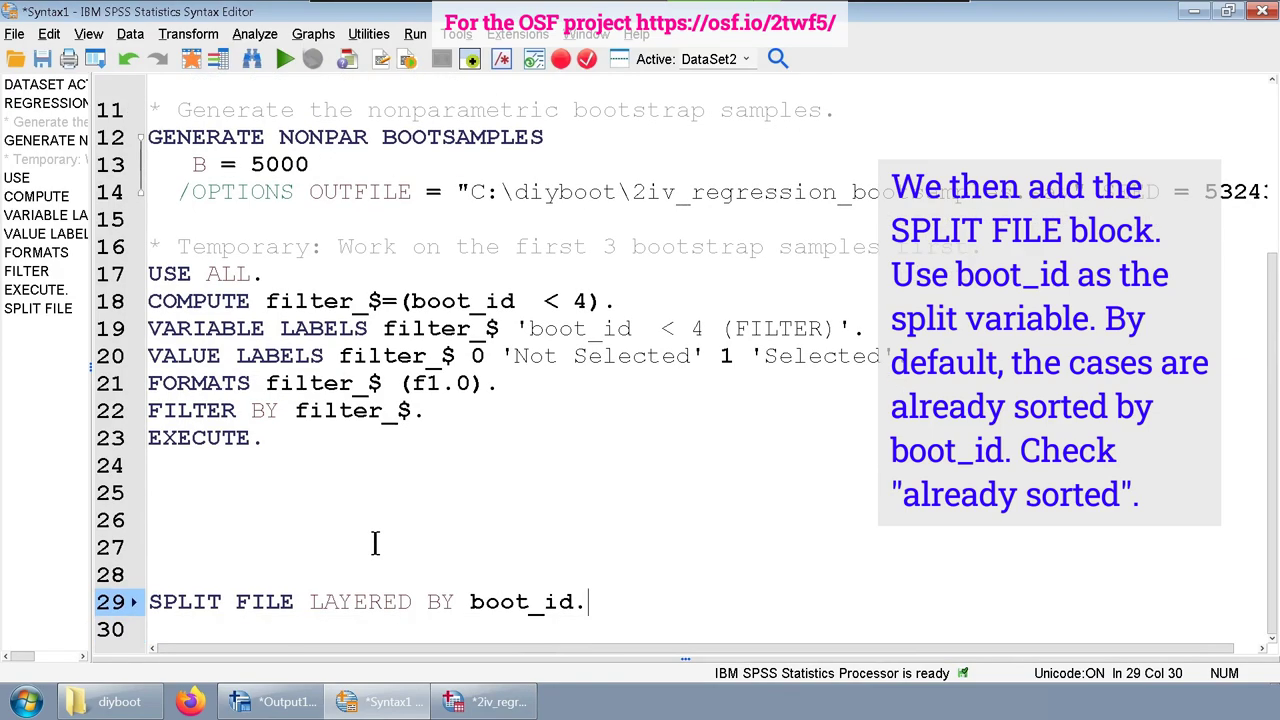
left_click(365, 505)
key("Delete")
key("Delete")
key("Delete")
key("Delete")
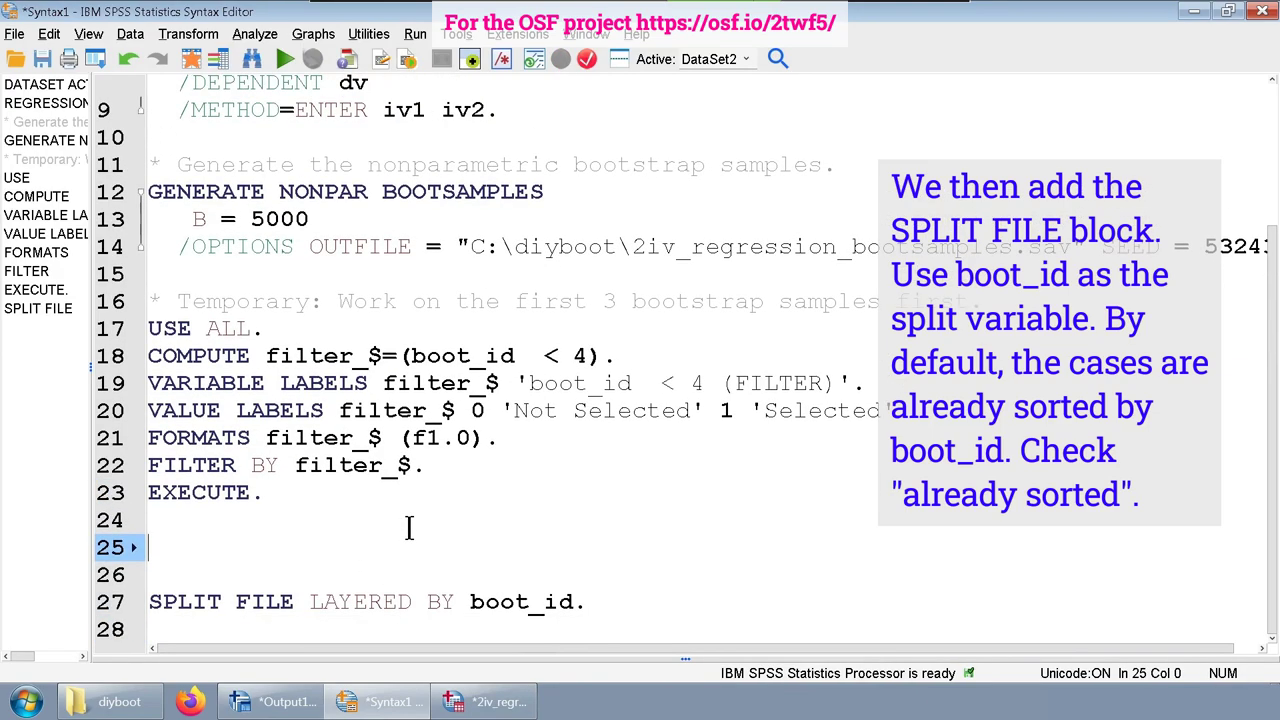
key("Down")
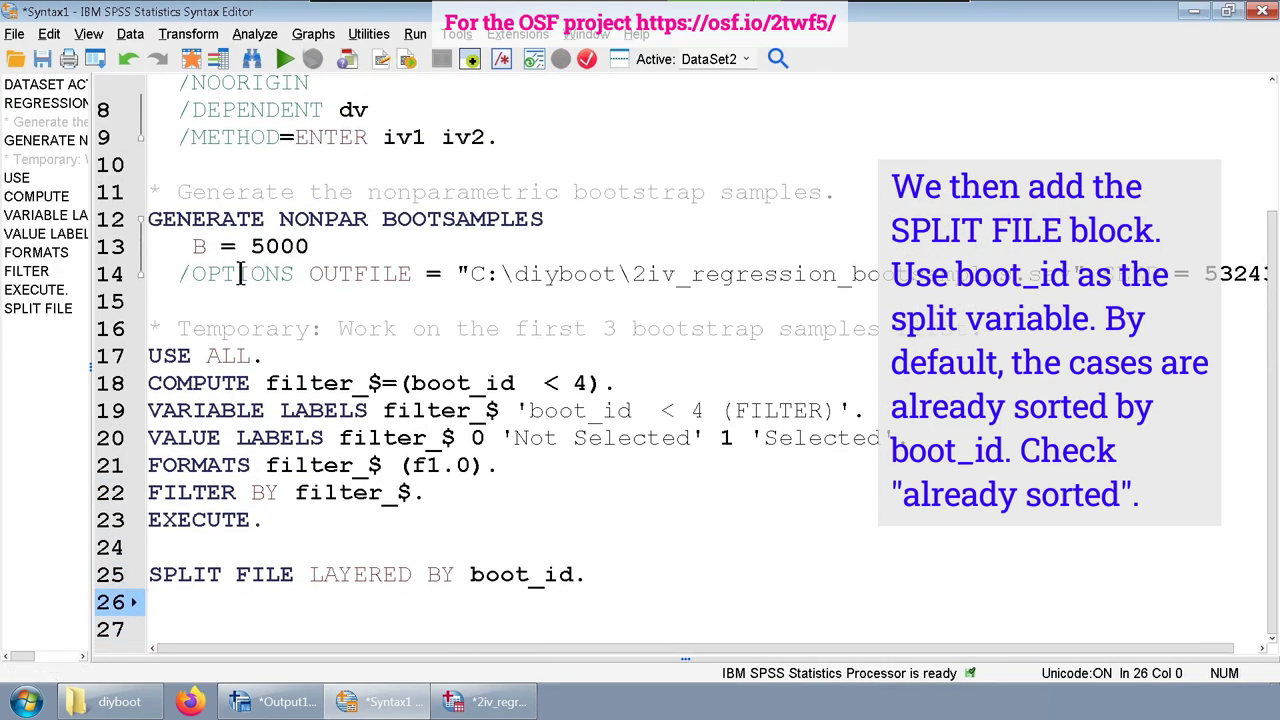
Step: Set up a linear regression with dv as dependent and iv1 and iv2 as independents, and paste its command into the syntax
left_click(262, 38)
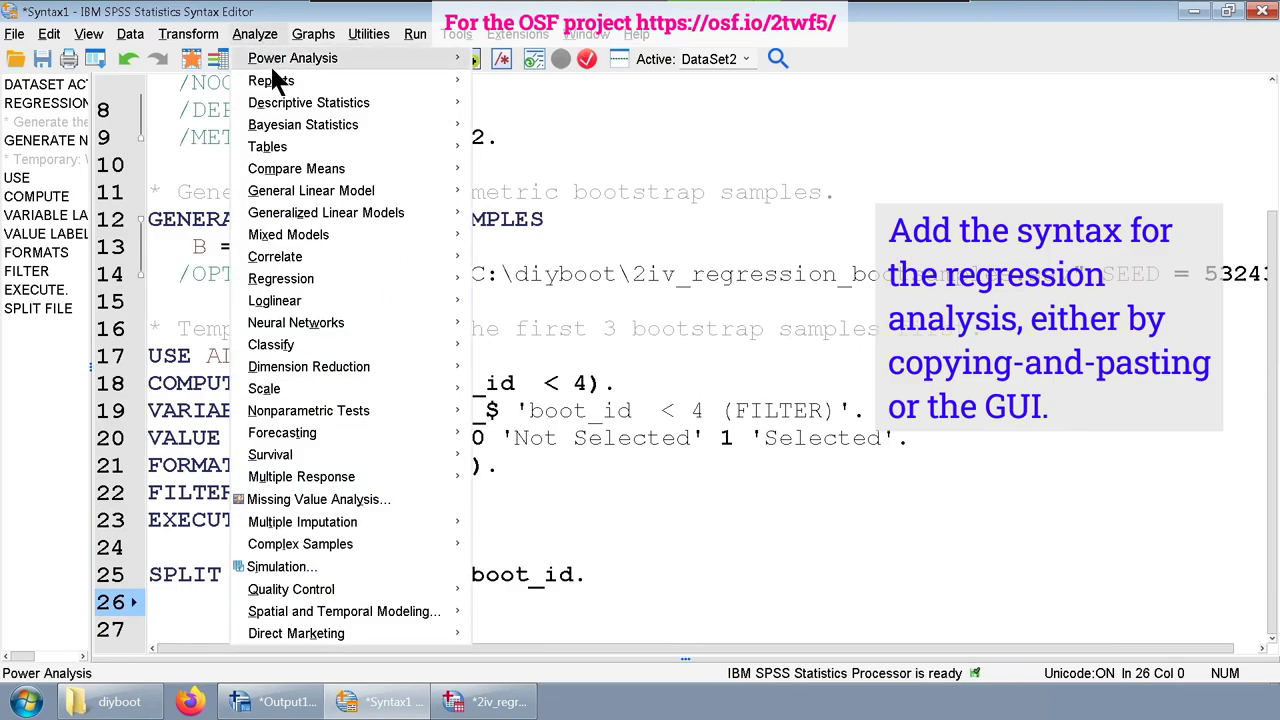
mouse_move(375, 280)
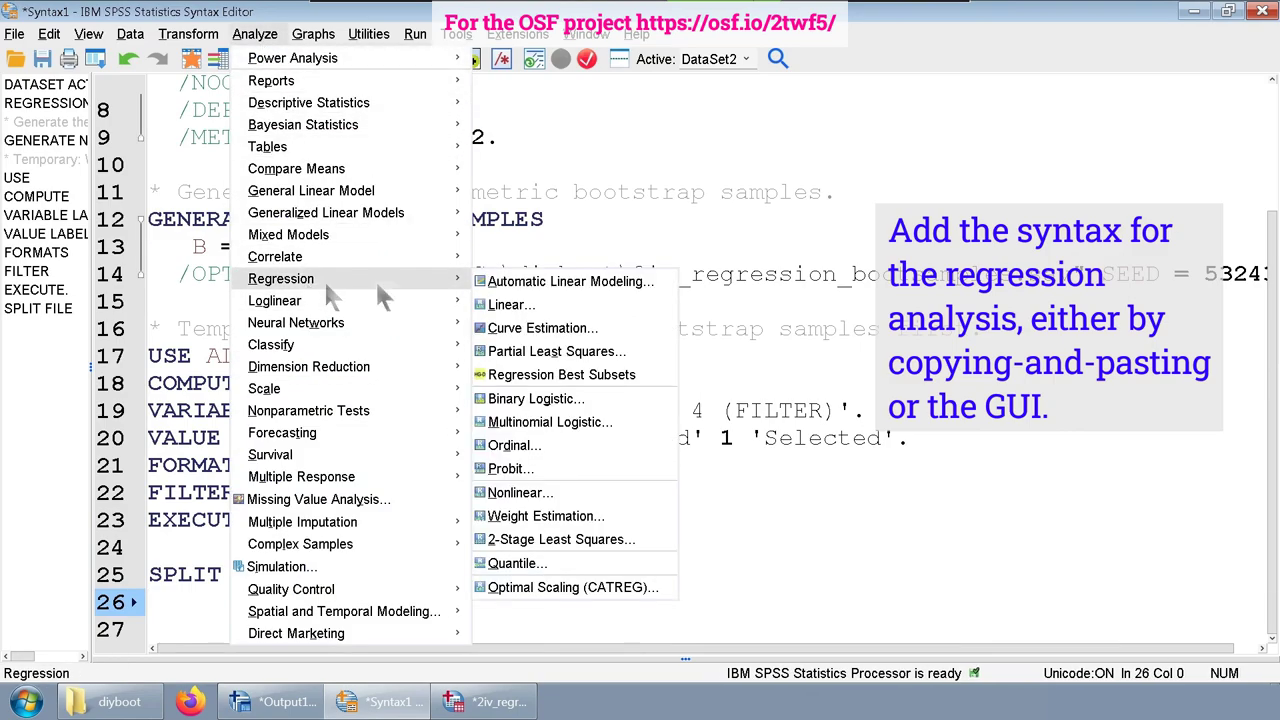
left_click(549, 301)
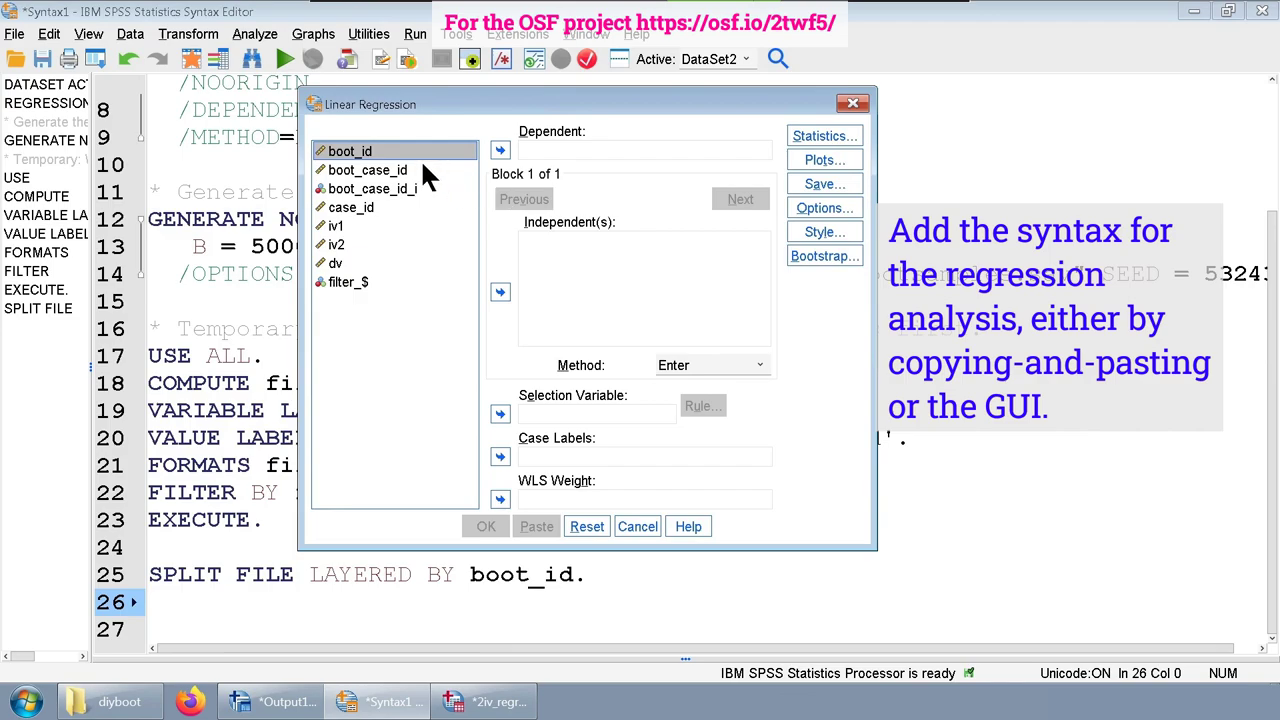
left_click(336, 228)
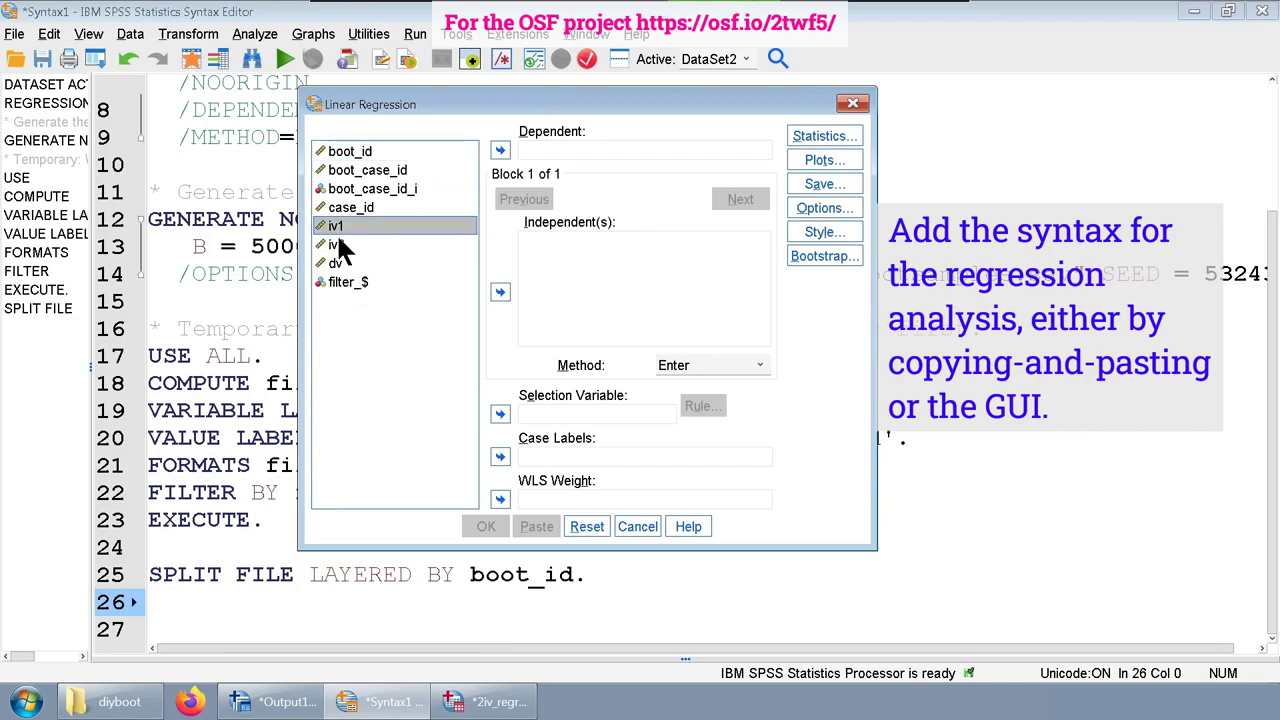
left_click(336, 245, "shift")
left_click(500, 292)
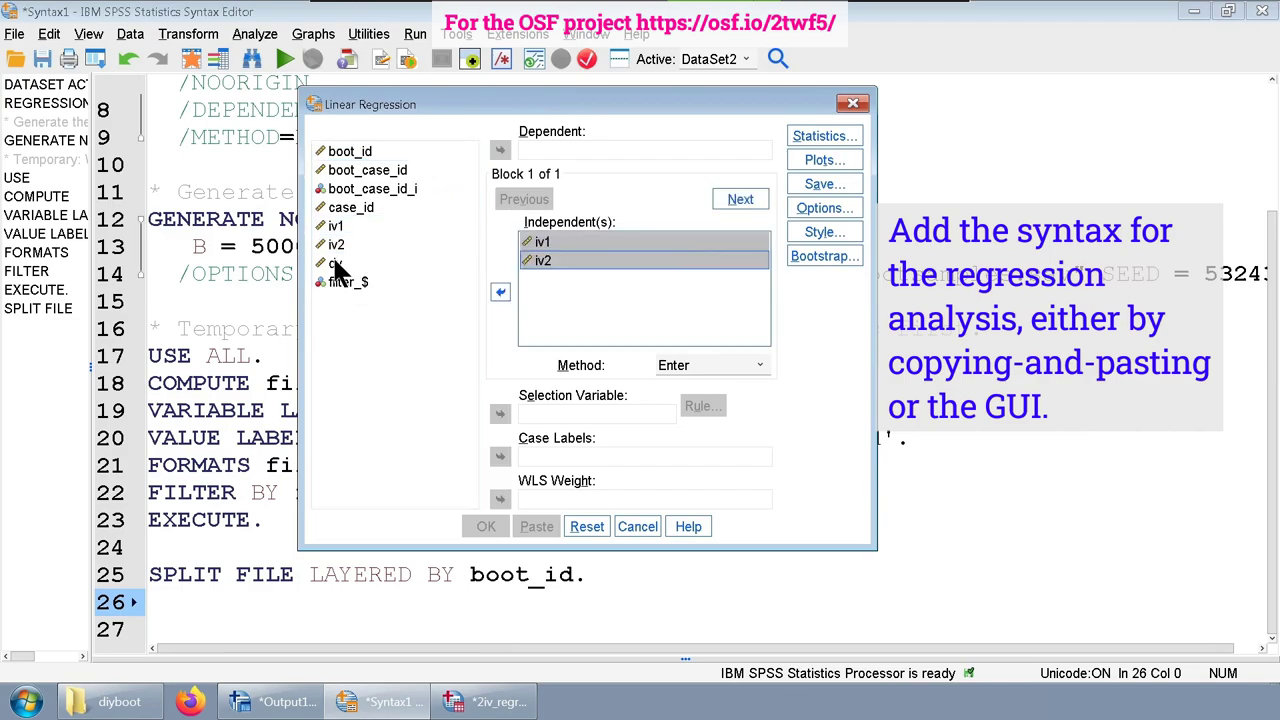
left_click(335, 262)
left_click(500, 150)
left_click(533, 527)
Step: Remove the blank lines between the SPLIT FILE and REGRESSION commands in the syntax
left_click(283, 410)
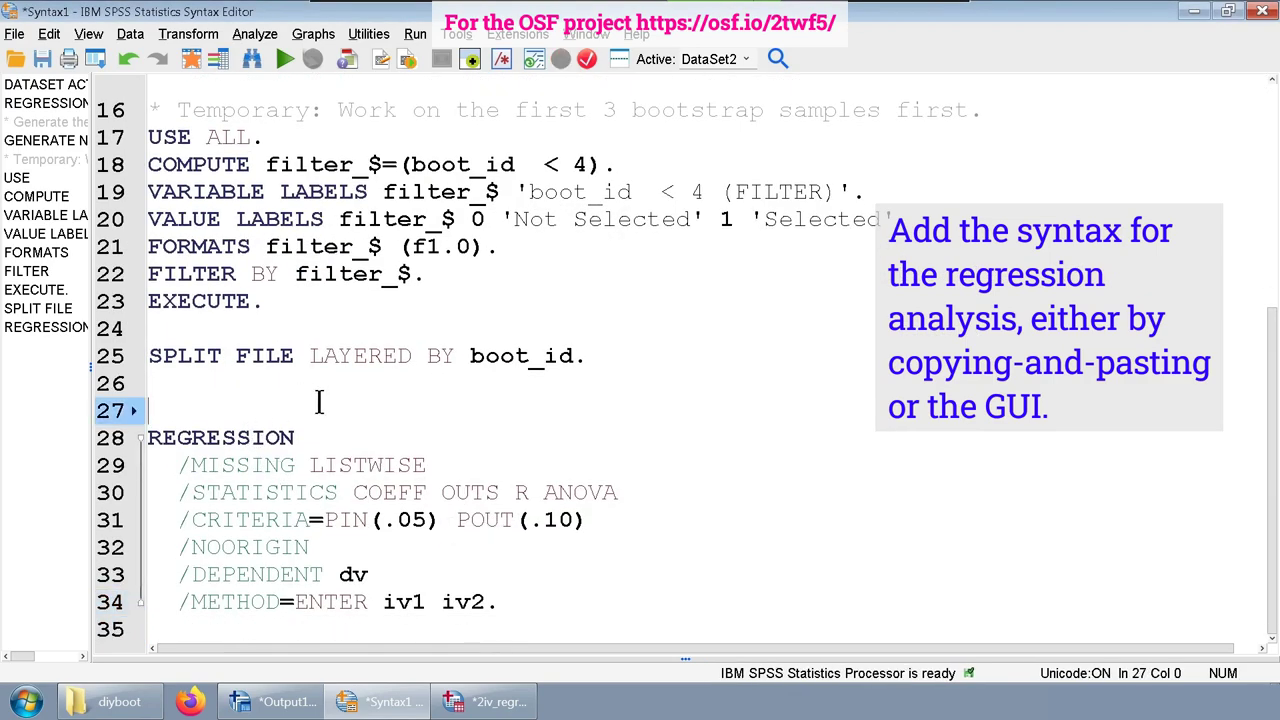
key("Down")
key("BackSpace")
key("BackSpace")
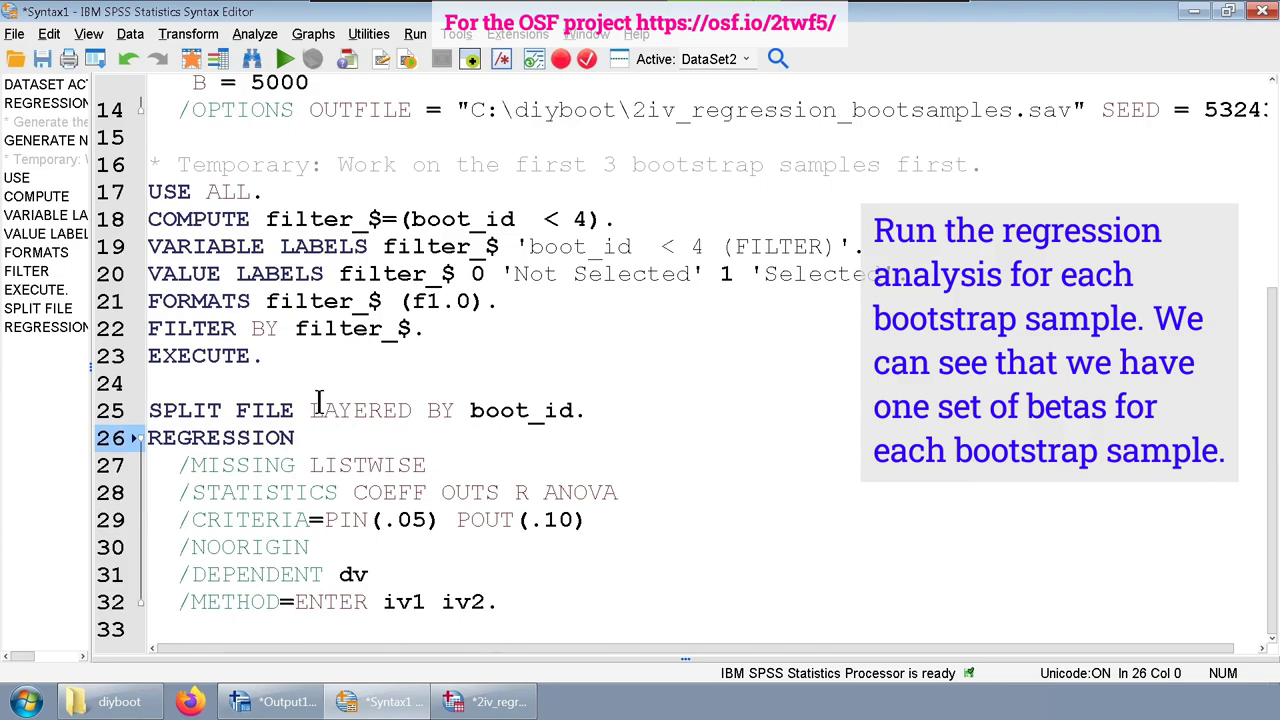
Step: Run the syntax from SPLIT FILE through the regression and examine the betas per boot_id in the Coefficients table
left_click(518, 612)
left_click_drag(518, 612, 124, 412)
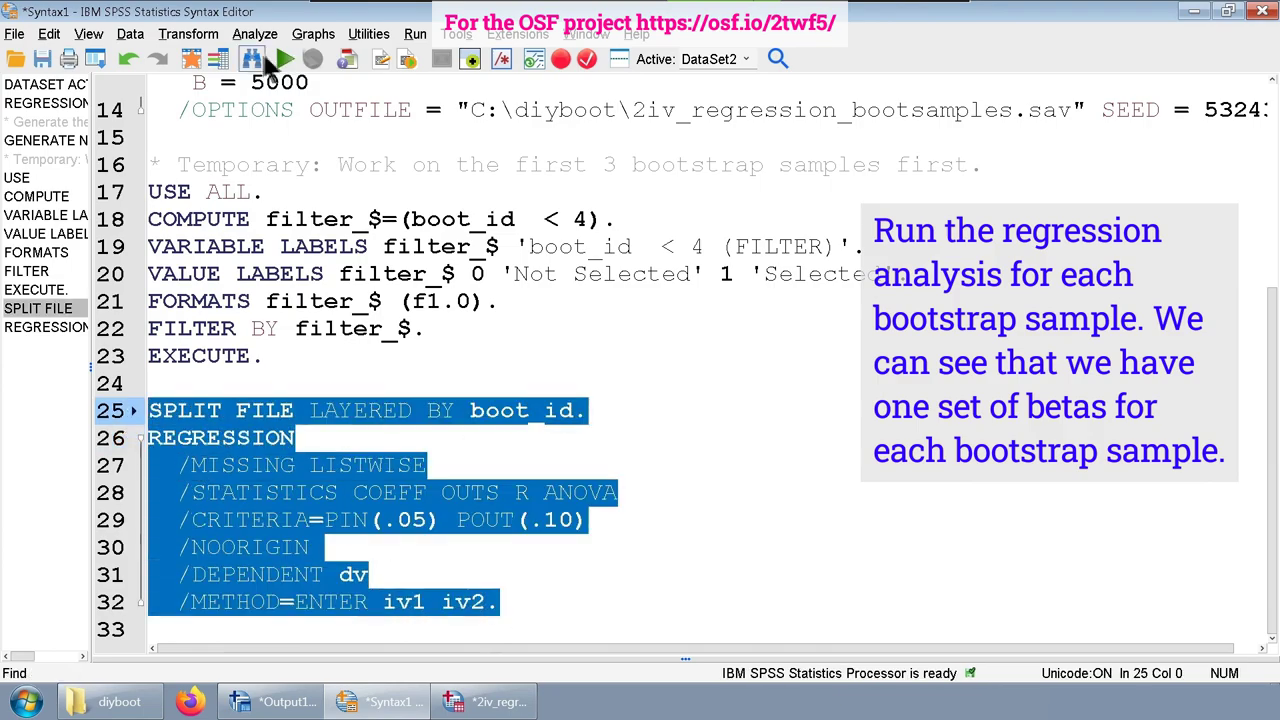
left_click(284, 59)
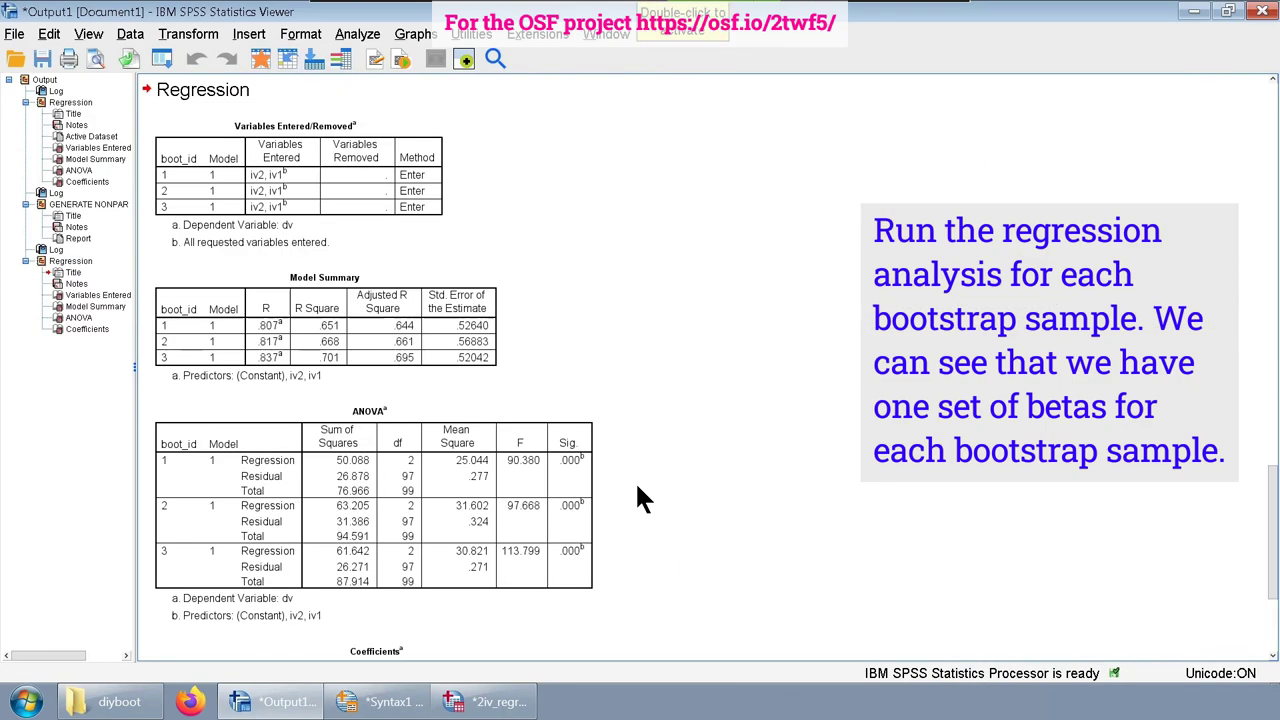
scroll(640, 497, "down", 3)
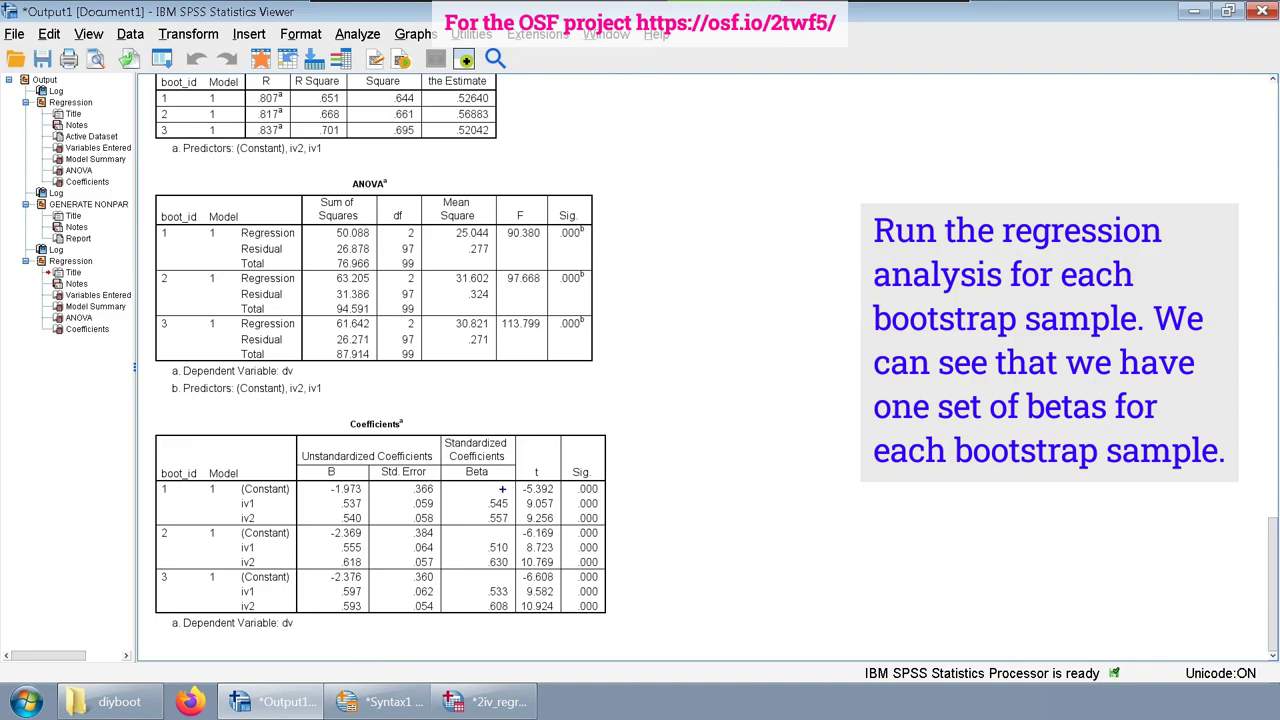
mouse_move(468, 492)
left_mouse_down()
mouse_move(520, 528)
mouse_move(528, 622)
left_mouse_up()
mouse_move(155, 468)
left_mouse_down()
mouse_move(162, 540)
mouse_move(205, 594)
left_mouse_up()
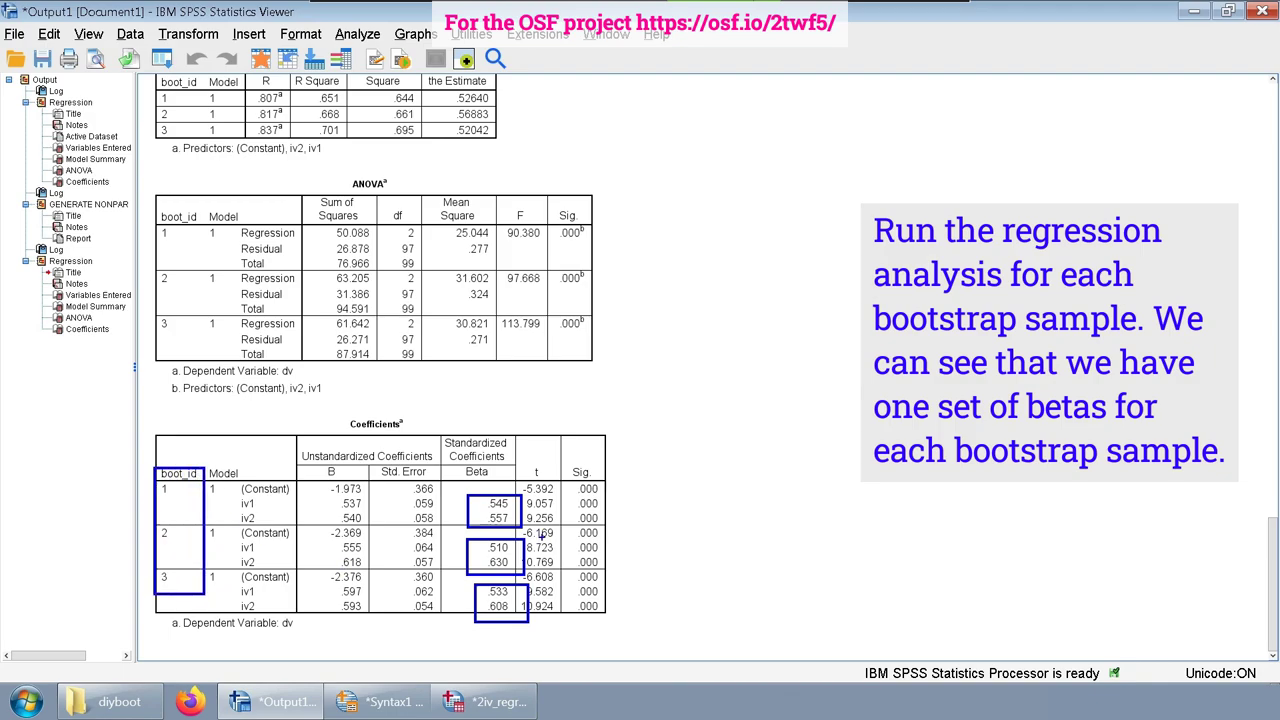
Step: Set Split File to analyze all cases without creating groups, and paste its command after the regression in the syntax
mouse_move(400, 708)
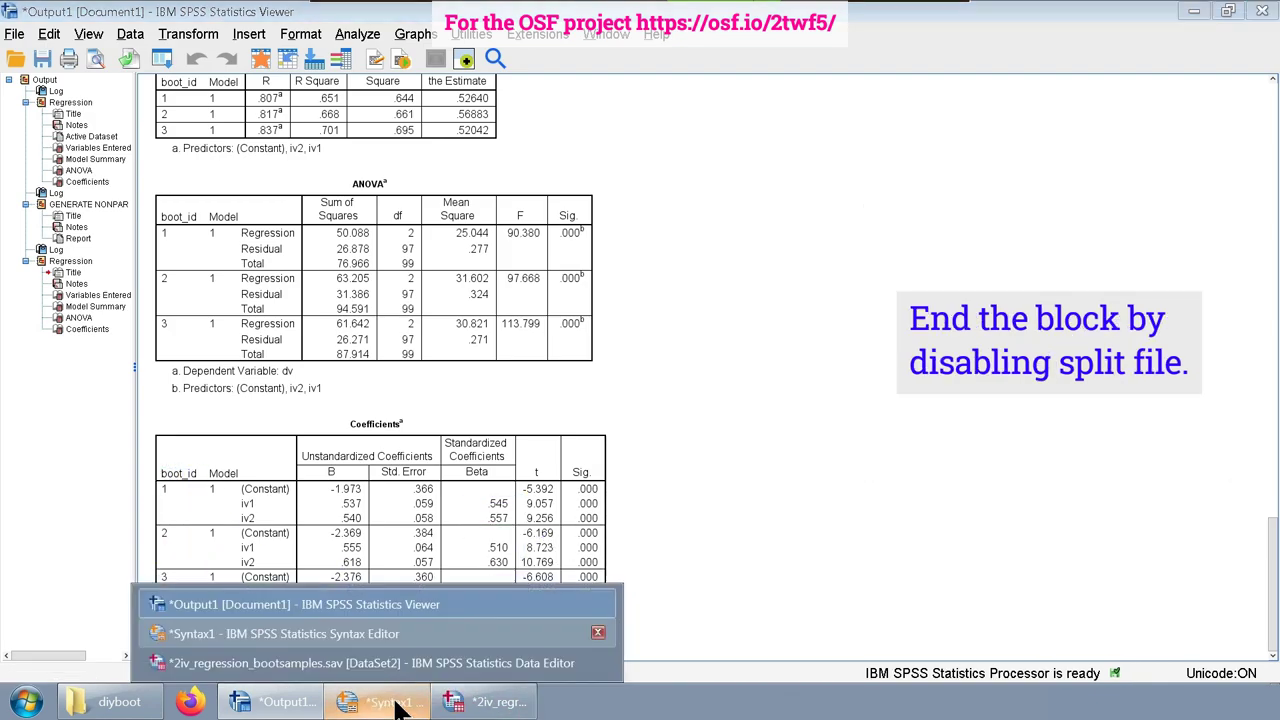
left_click(400, 633)
left_click(315, 615)
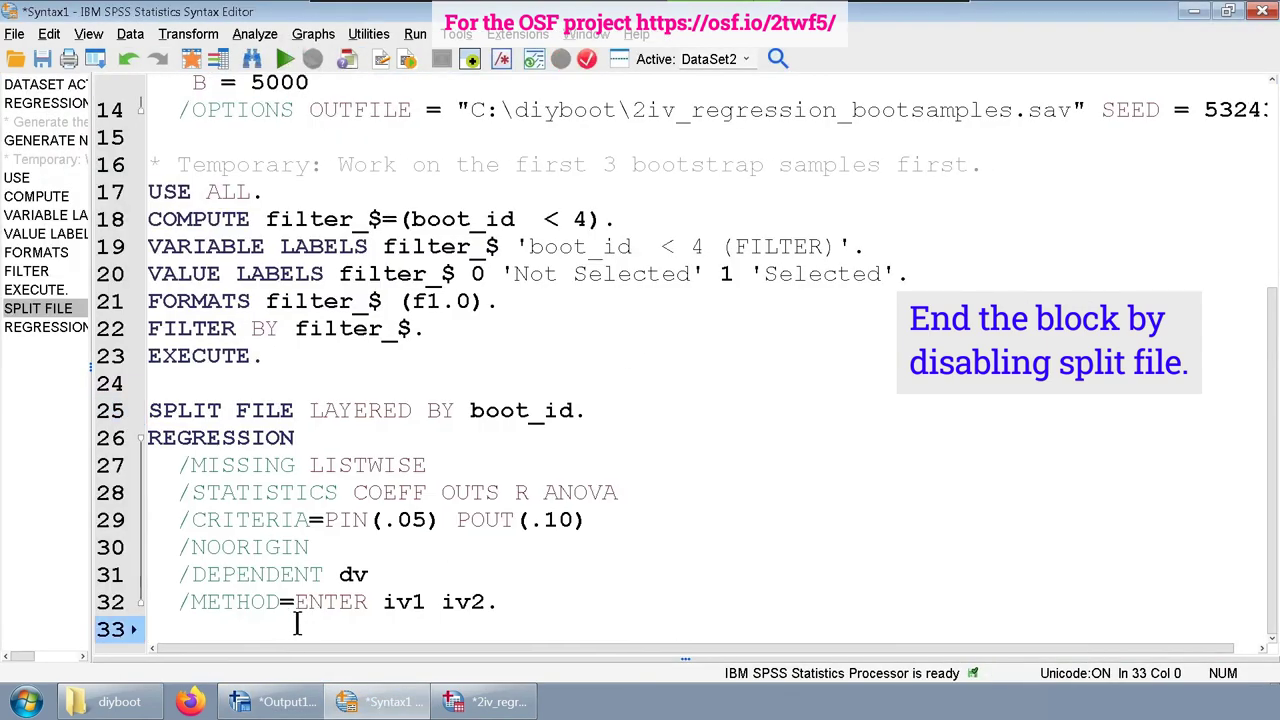
left_click(131, 34)
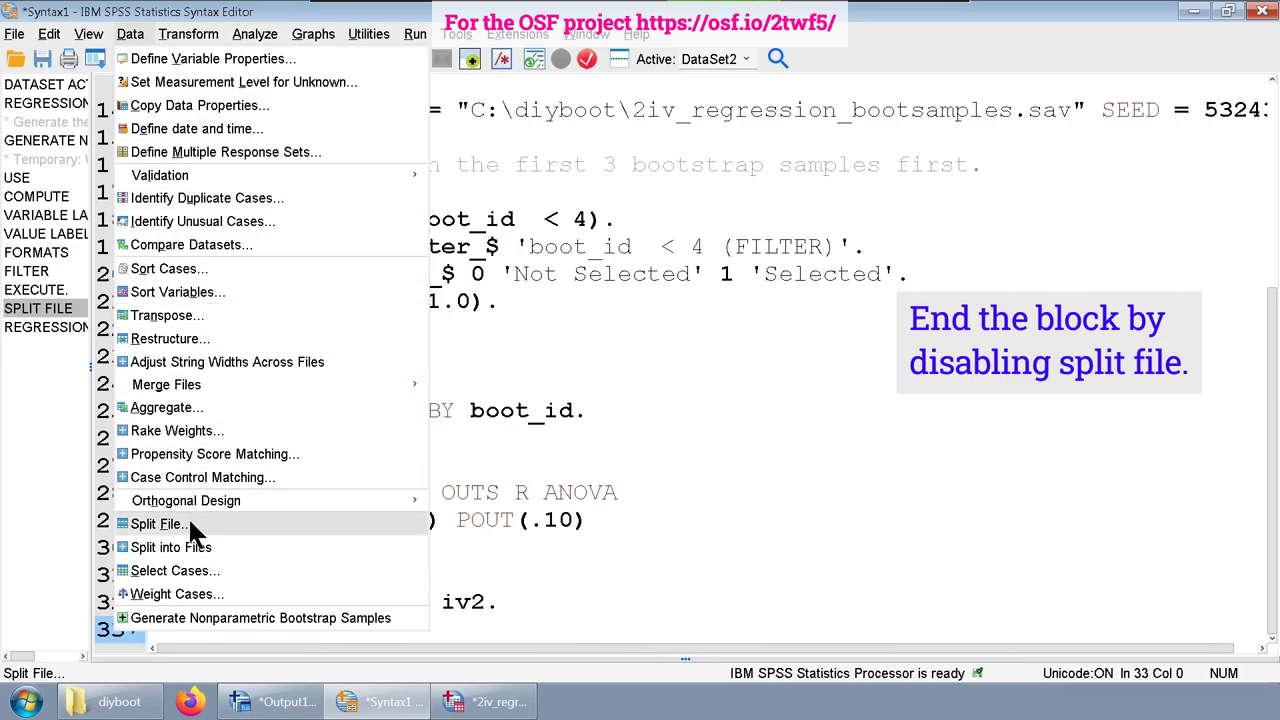
left_click(160, 524)
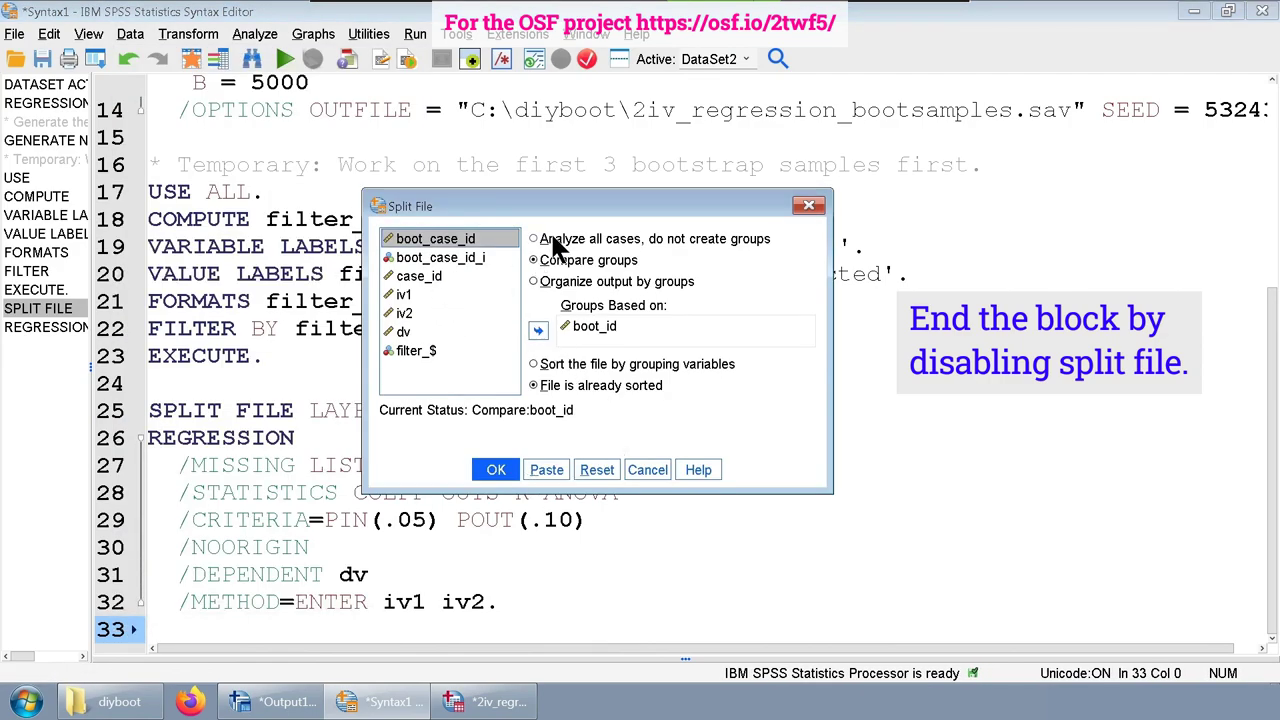
left_click(555, 240)
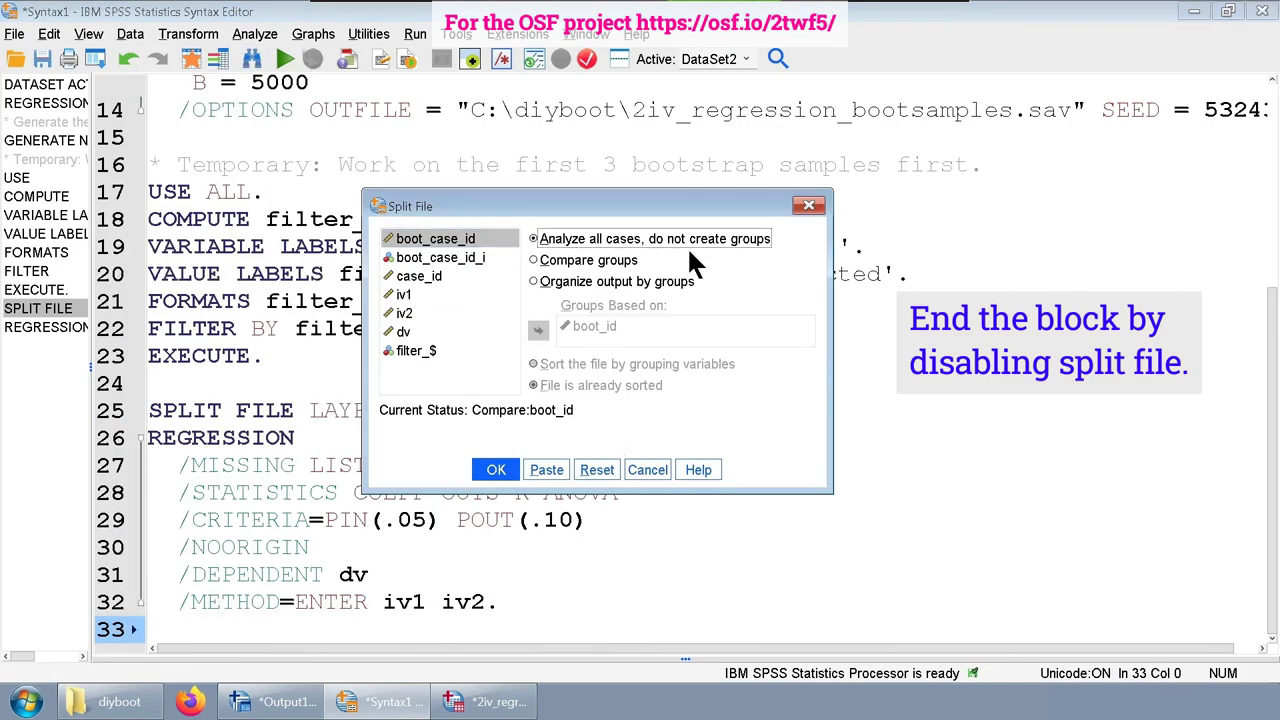
left_click(548, 469)
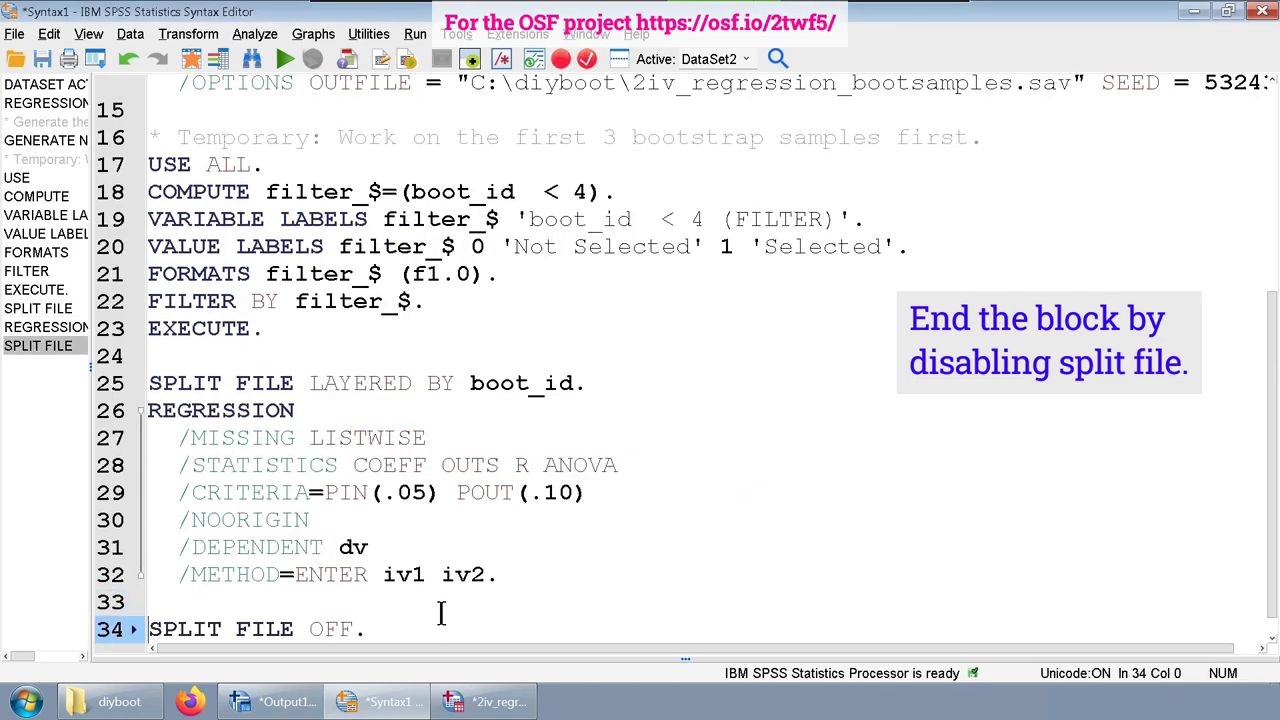
key("Delete")
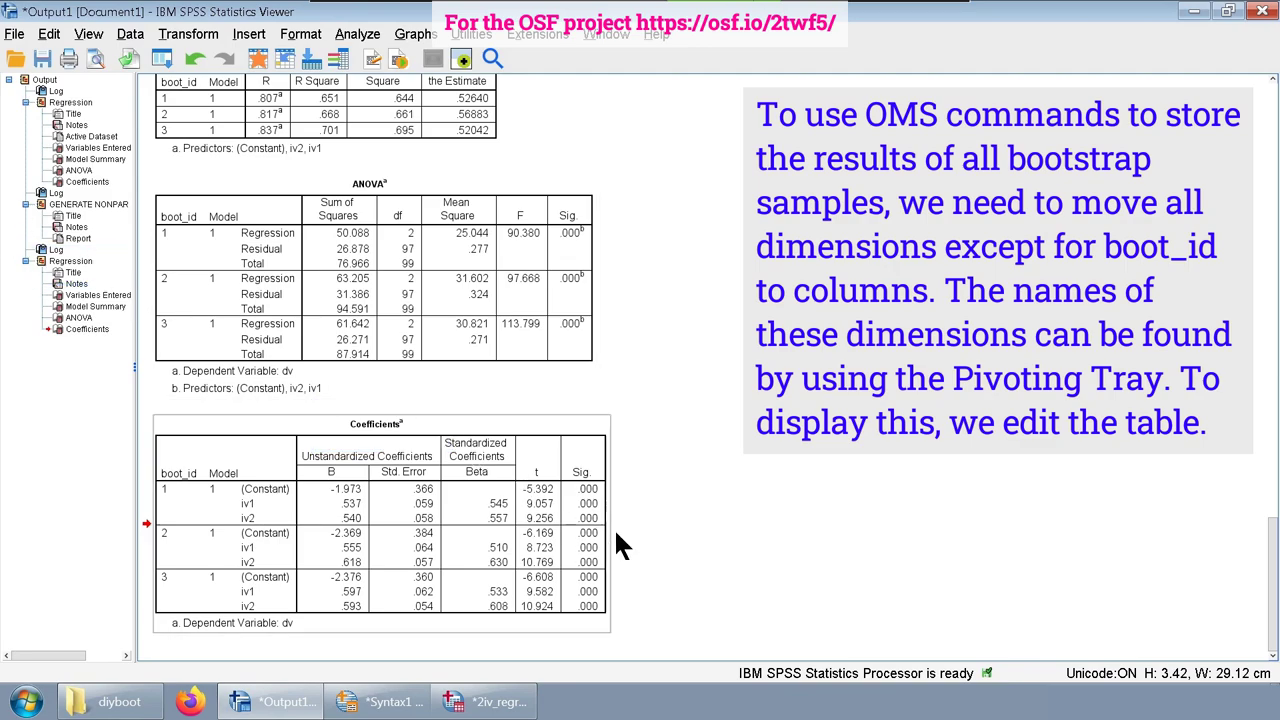
Step: Duplicate the Coefficients table of the split regression directly after the original in the output
left_click(413, 547)
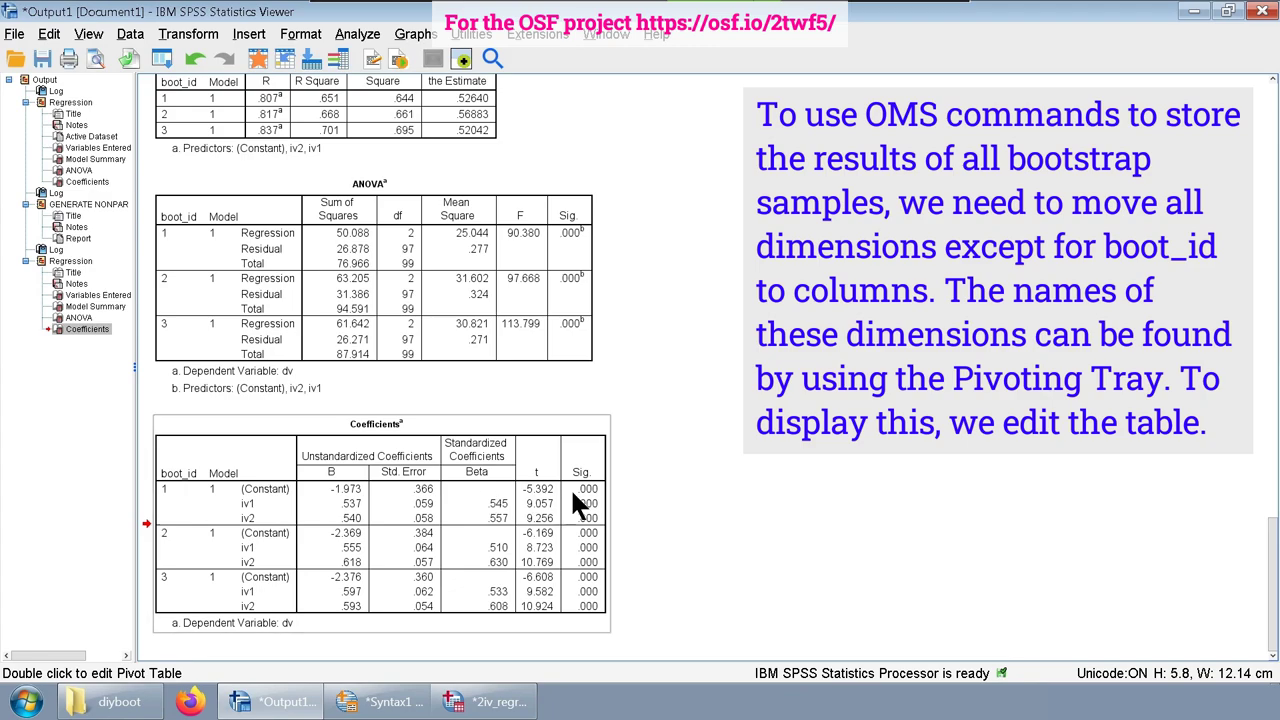
left_click(72, 330)
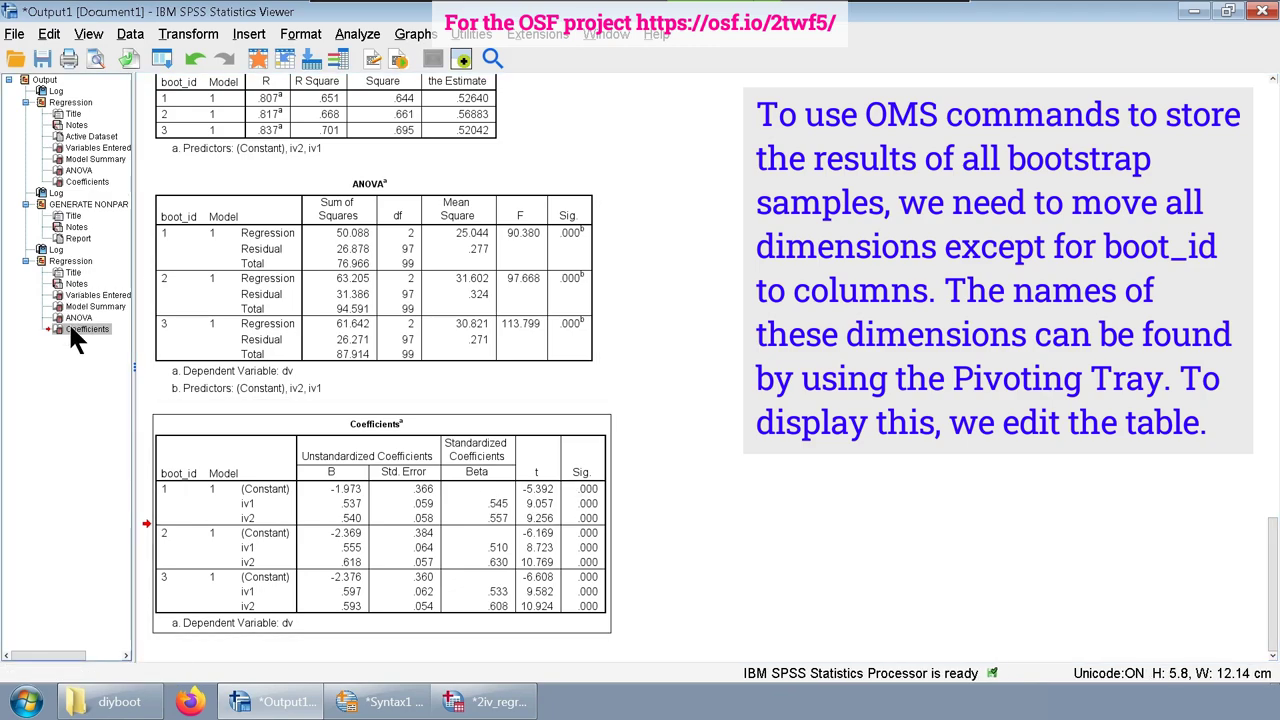
right_click(70, 330)
left_click(135, 362)
right_click(59, 328)
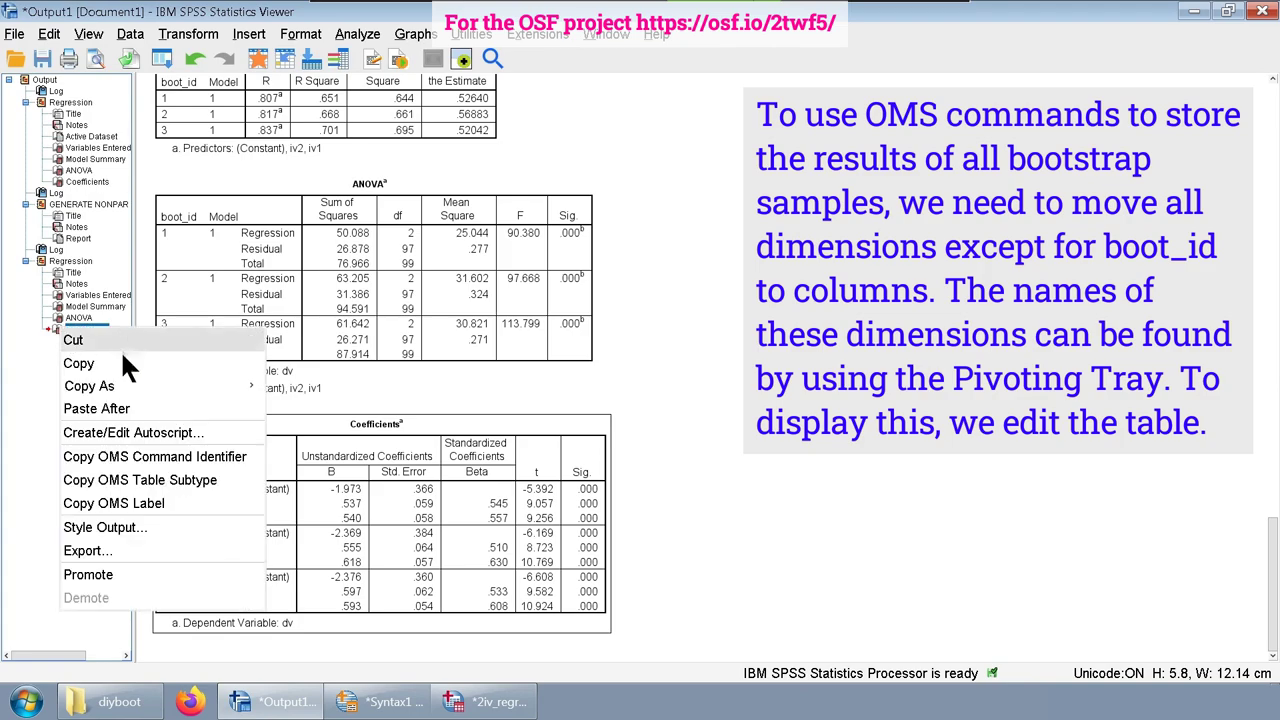
left_click(143, 404)
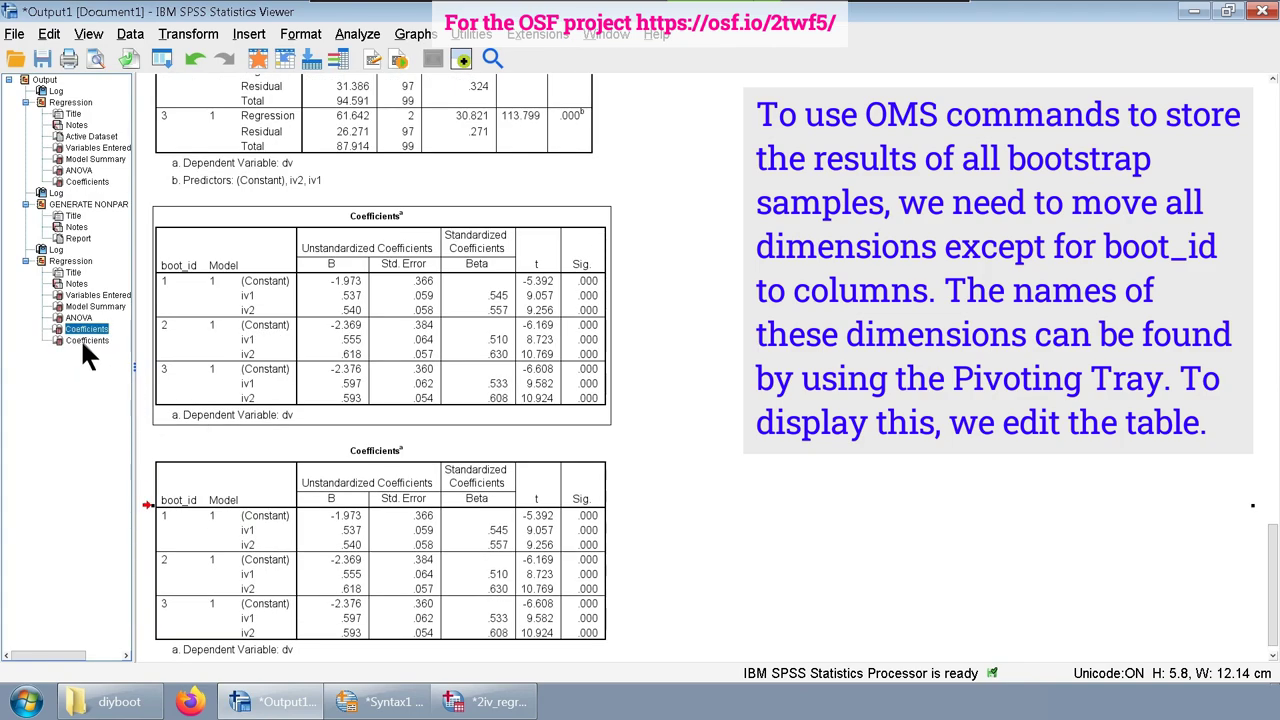
Step: Pivot the copied Coefficients table by moving the Model and Variables dimensions from rows to columns, leaving boot_id in the rows
double_click(390, 532)
right_click(501, 498)
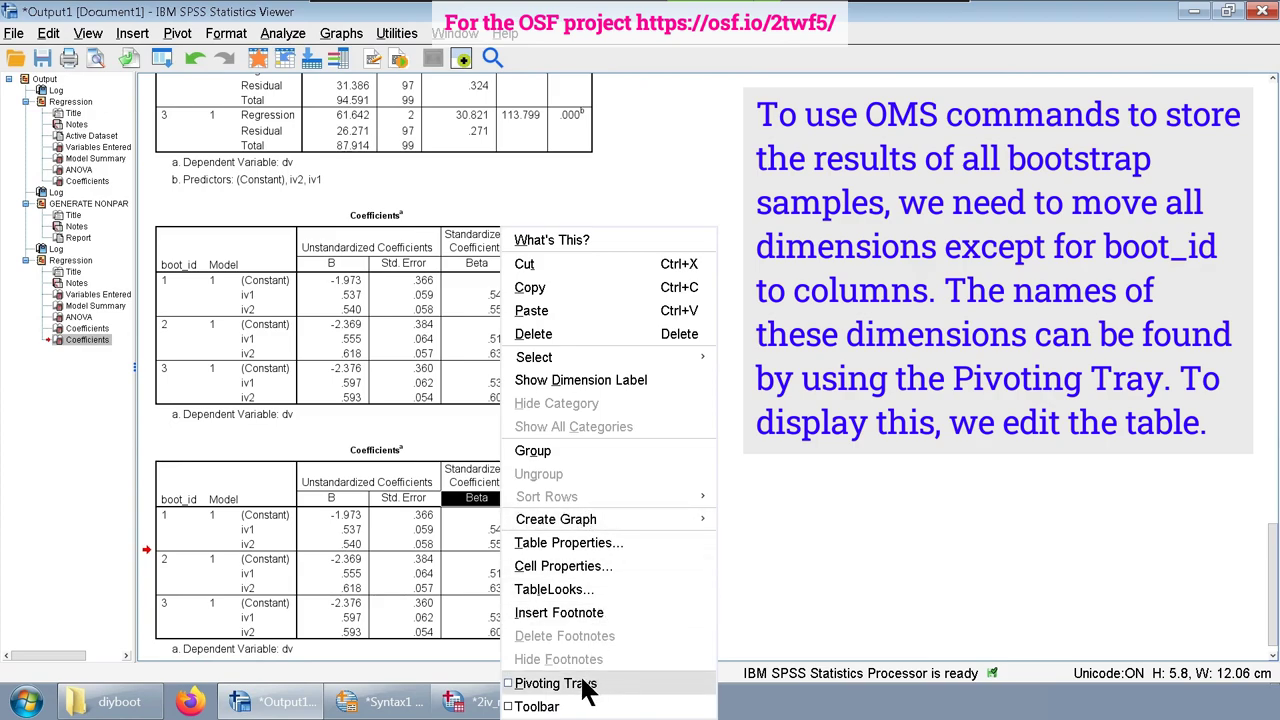
left_click(503, 668)
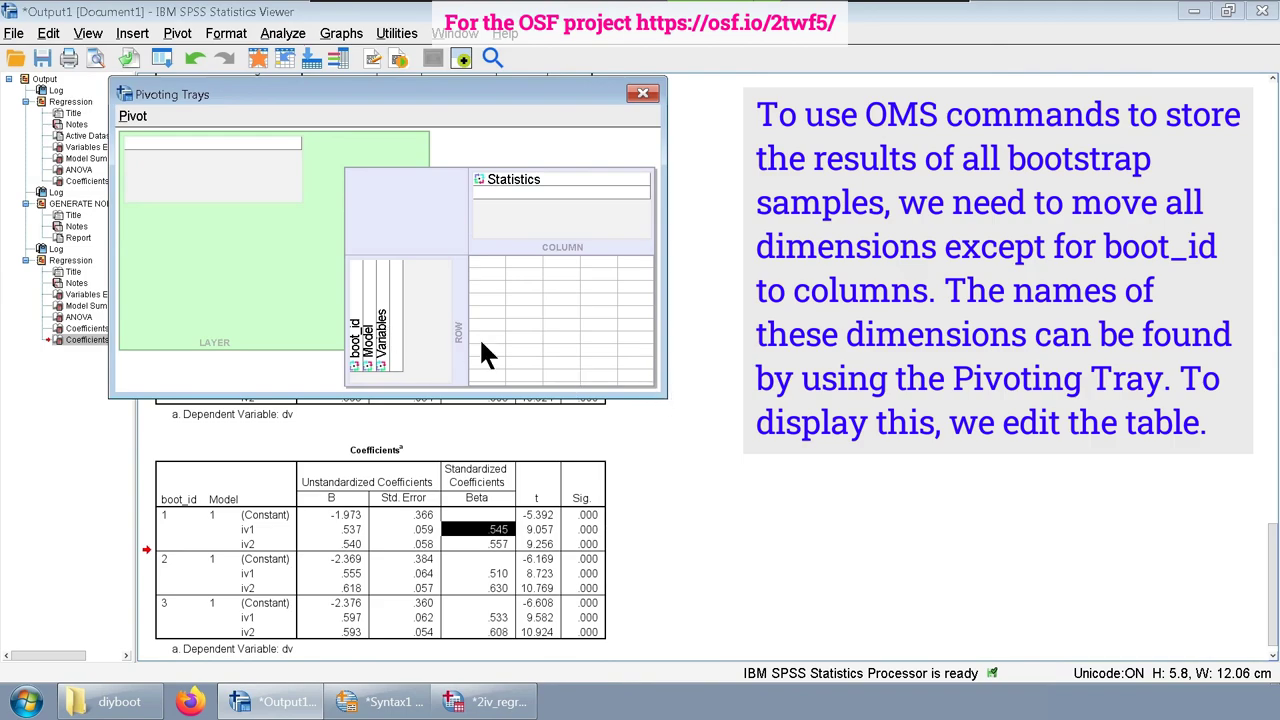
left_click(350, 318)
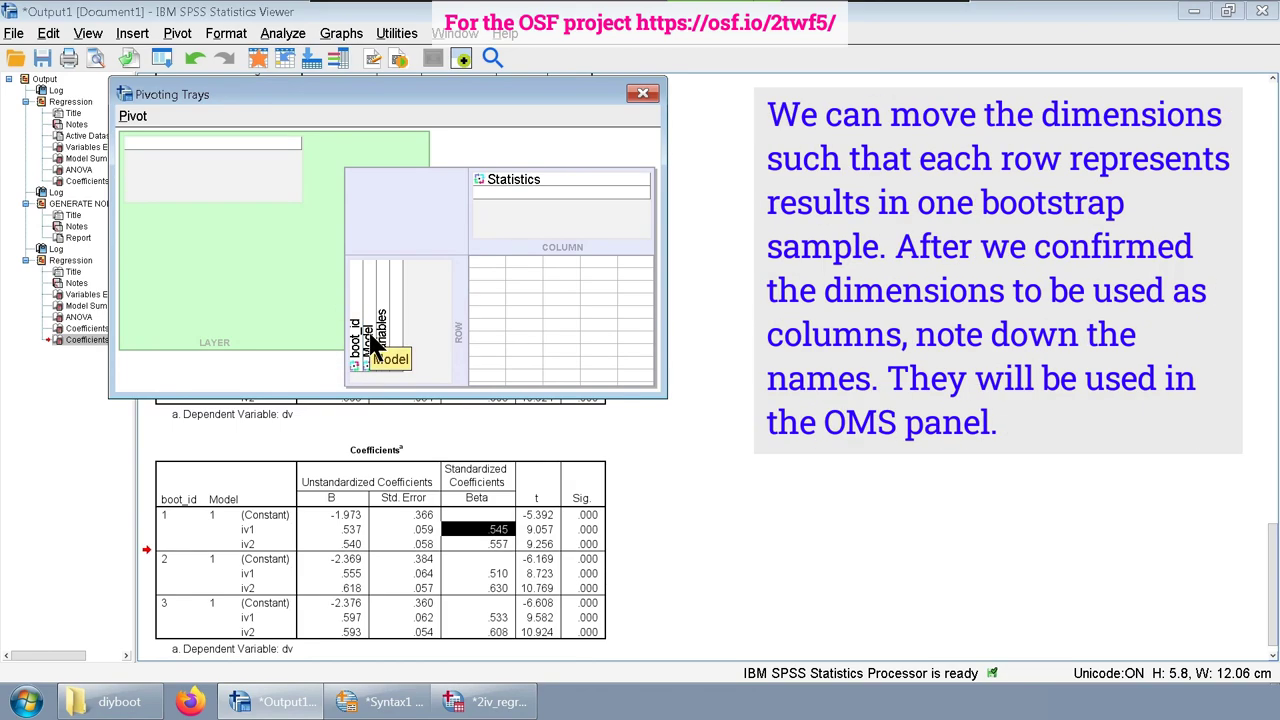
left_click_drag(372, 340, 490, 192)
left_click_drag(375, 335, 506, 195)
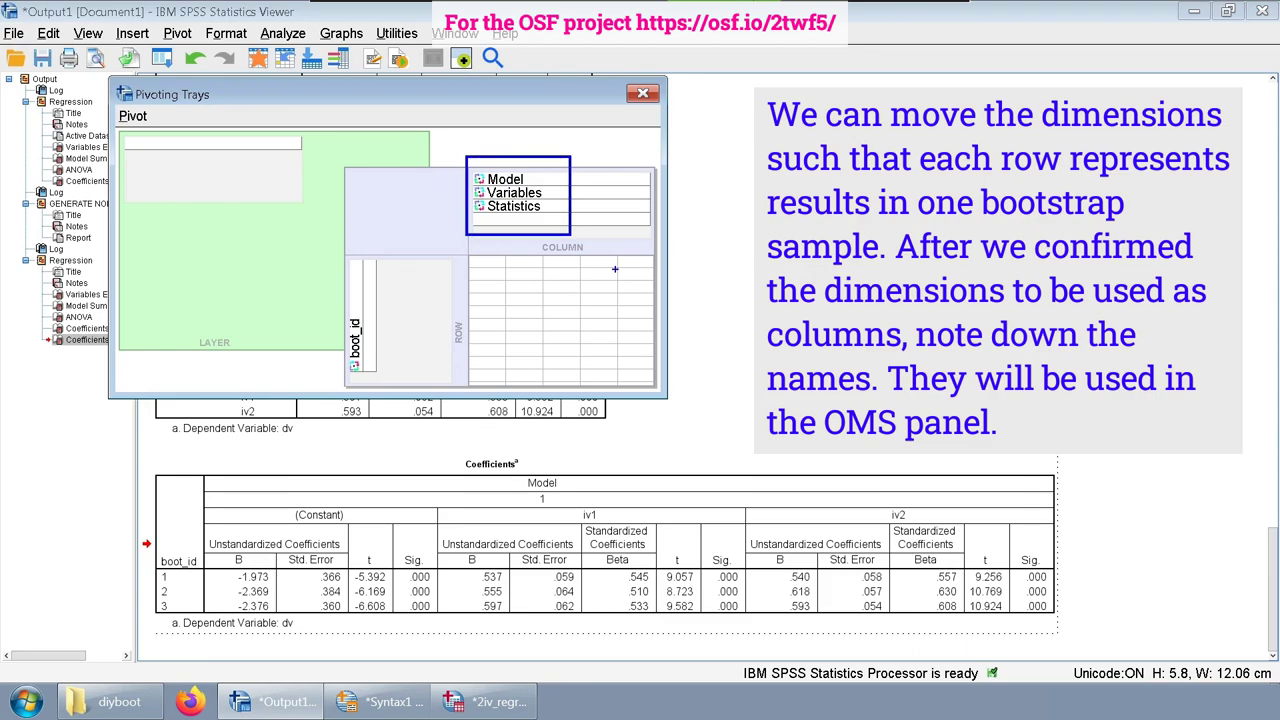
left_click(645, 93)
left_click(480, 247)
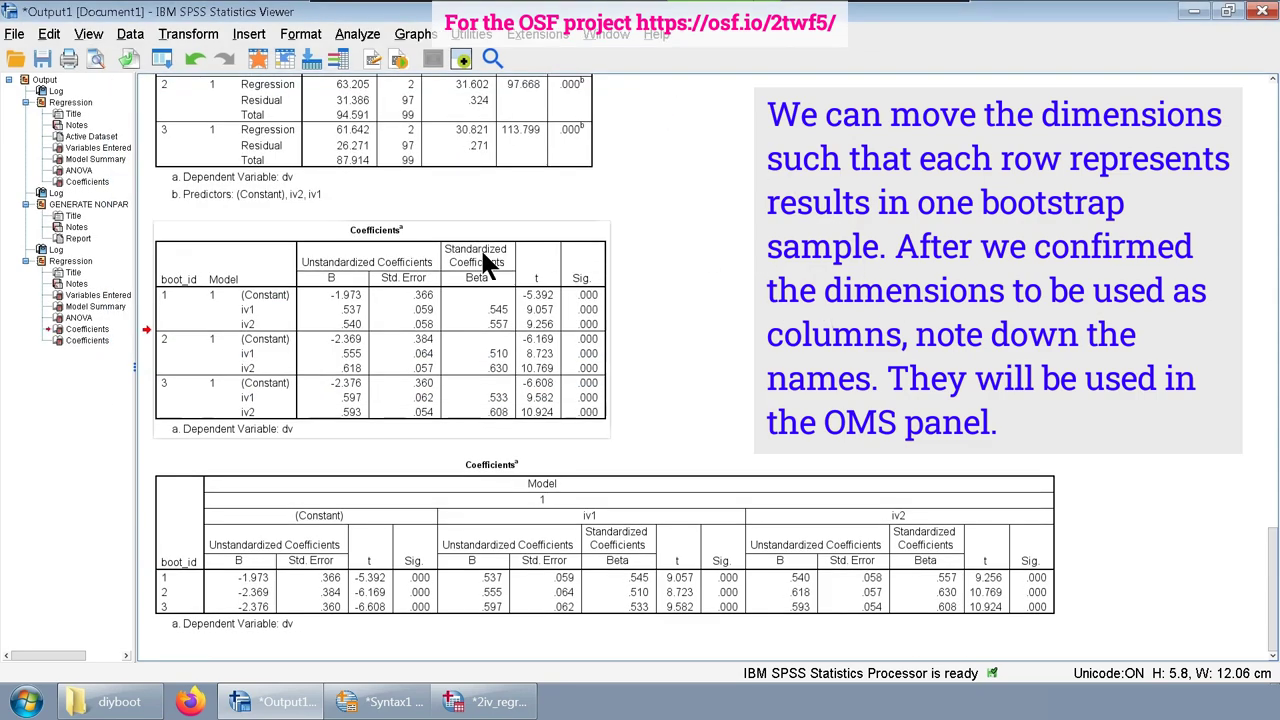
Step: Start an OMS request for Tables output from the Regression command with the Coefficients subtype and a file as output destination
left_click(470, 34)
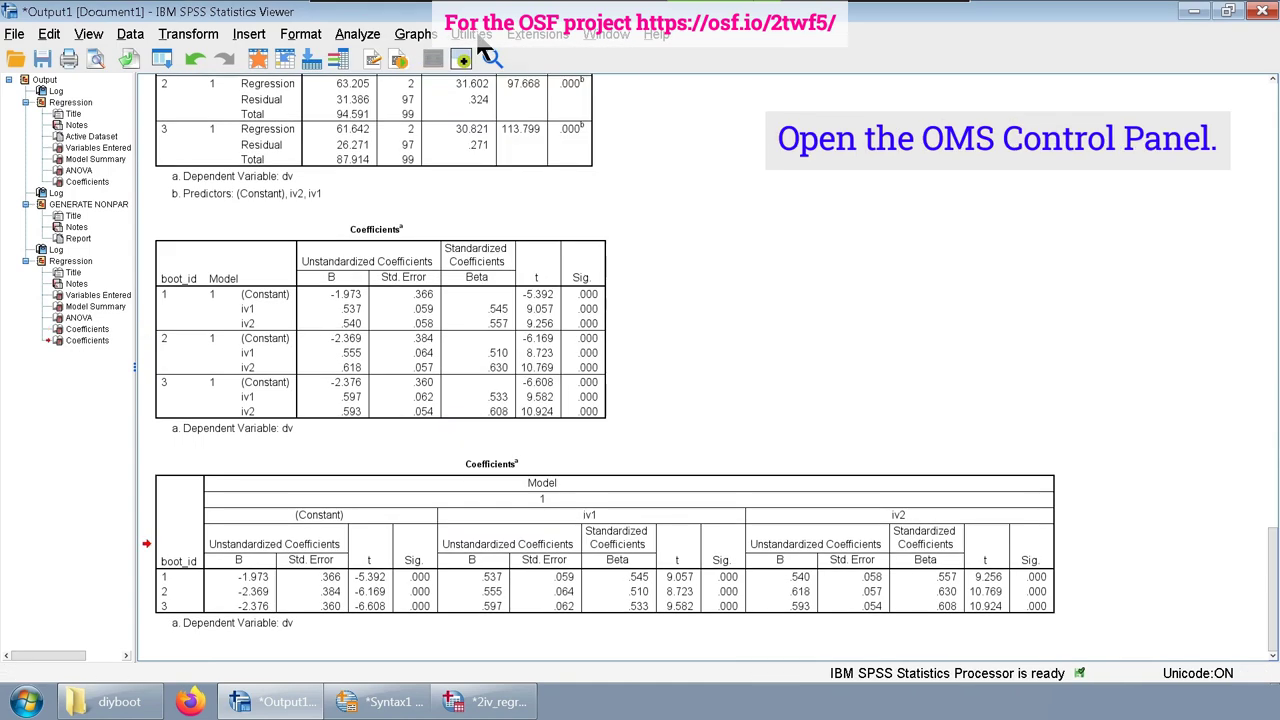
left_click(470, 34)
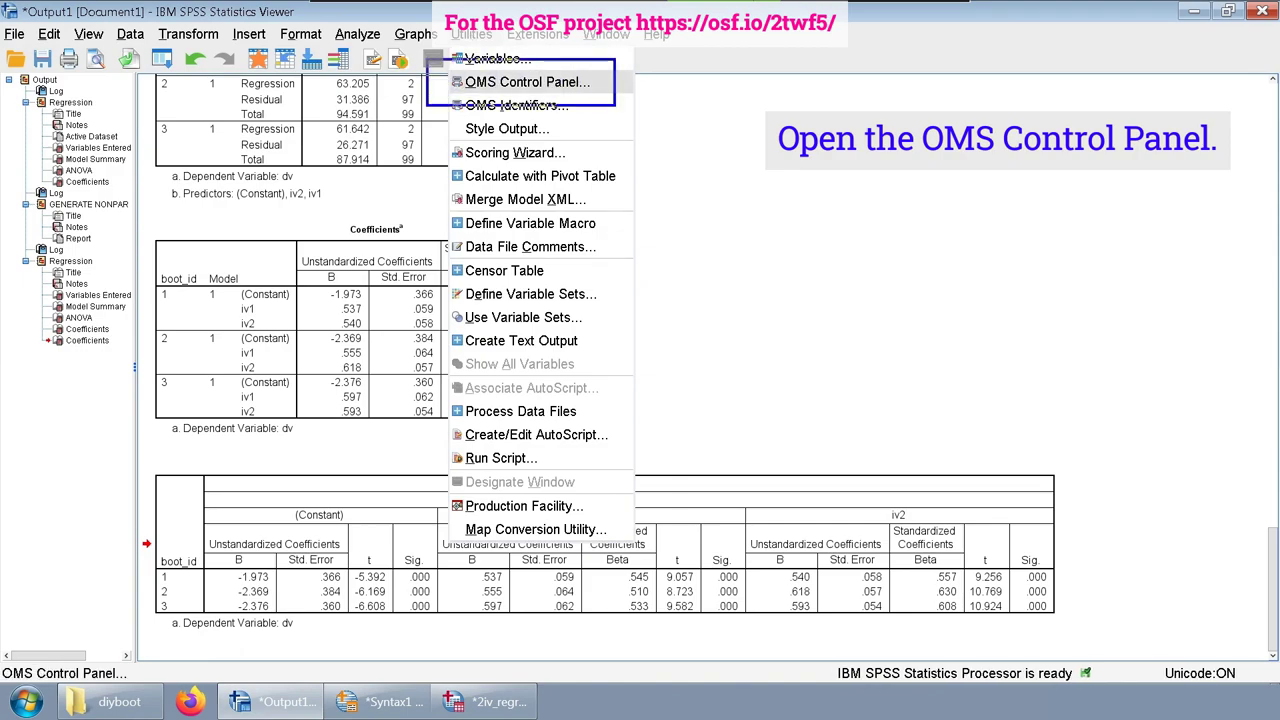
left_click(527, 82)
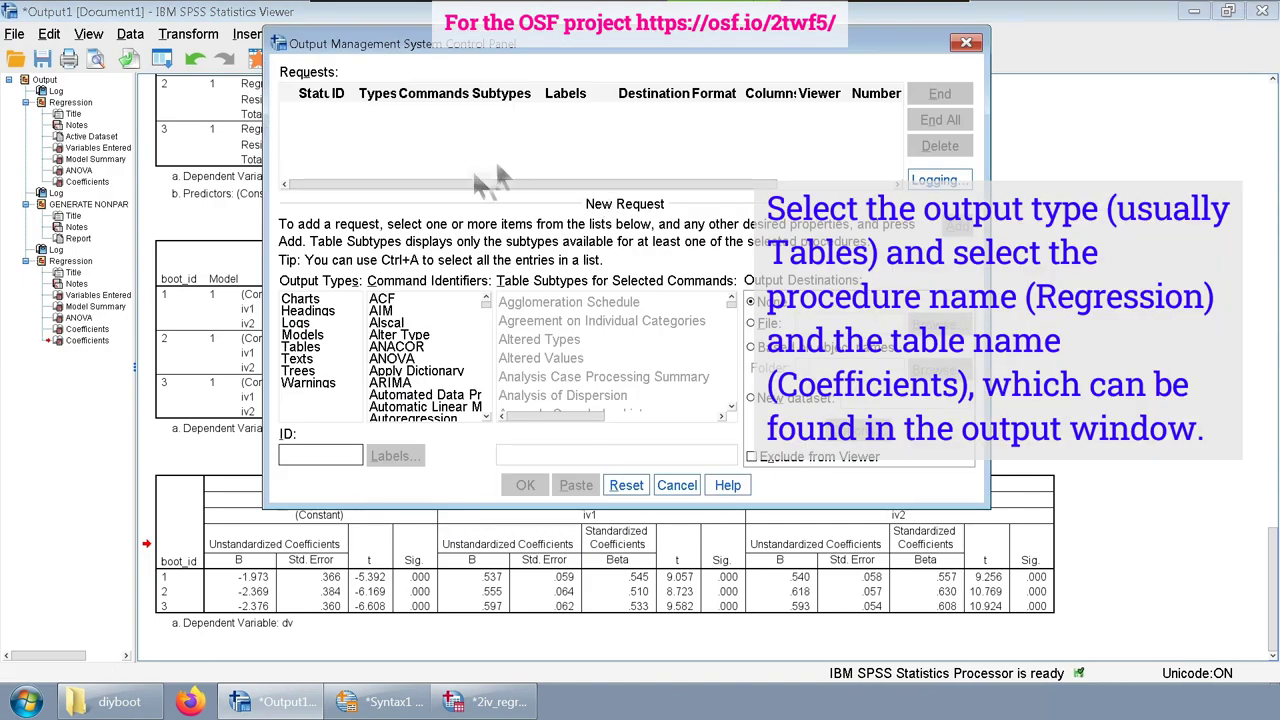
left_click(302, 347)
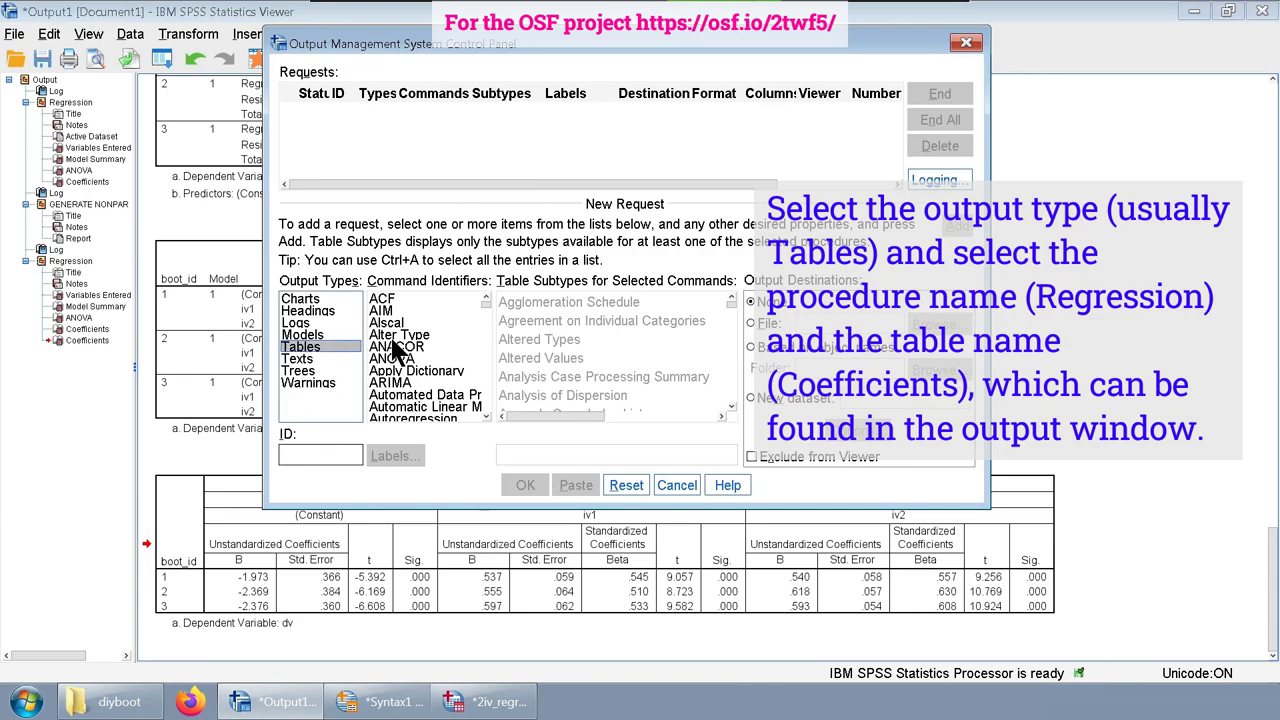
left_click(473, 369)
key("r")
scroll(485, 370, "down", 2)
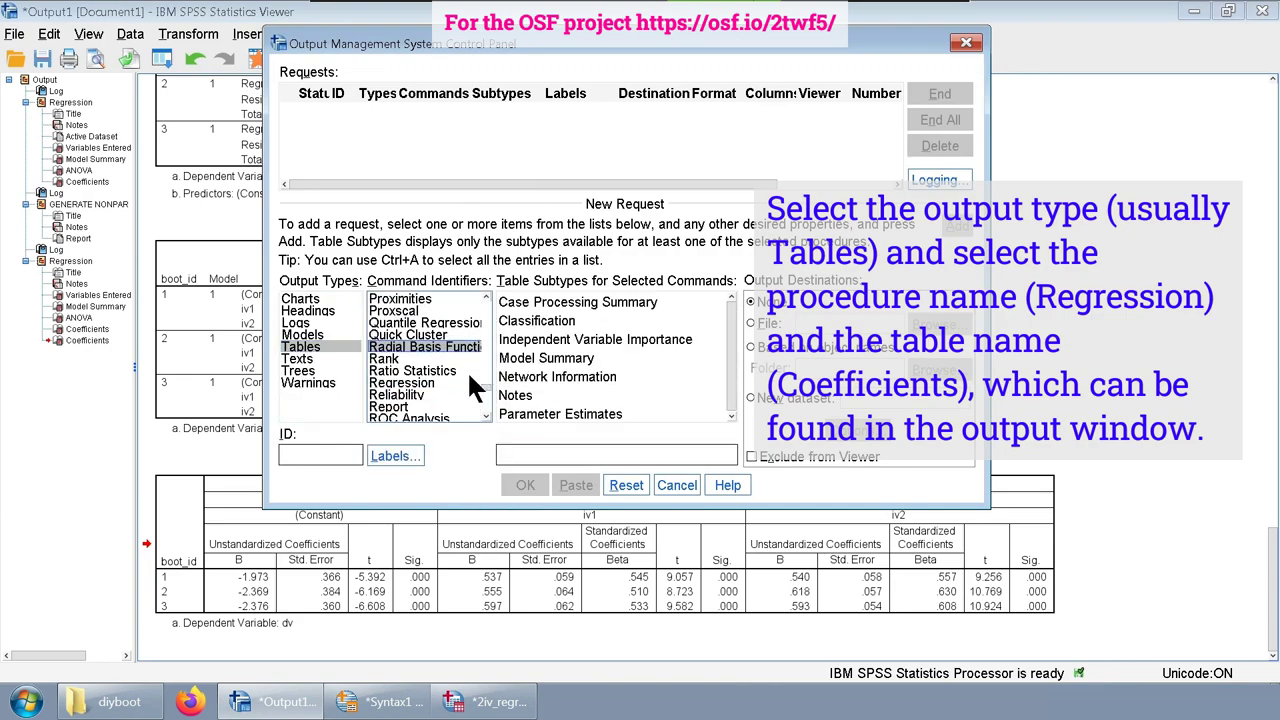
left_click(432, 383)
left_click(567, 360)
left_click(672, 378)
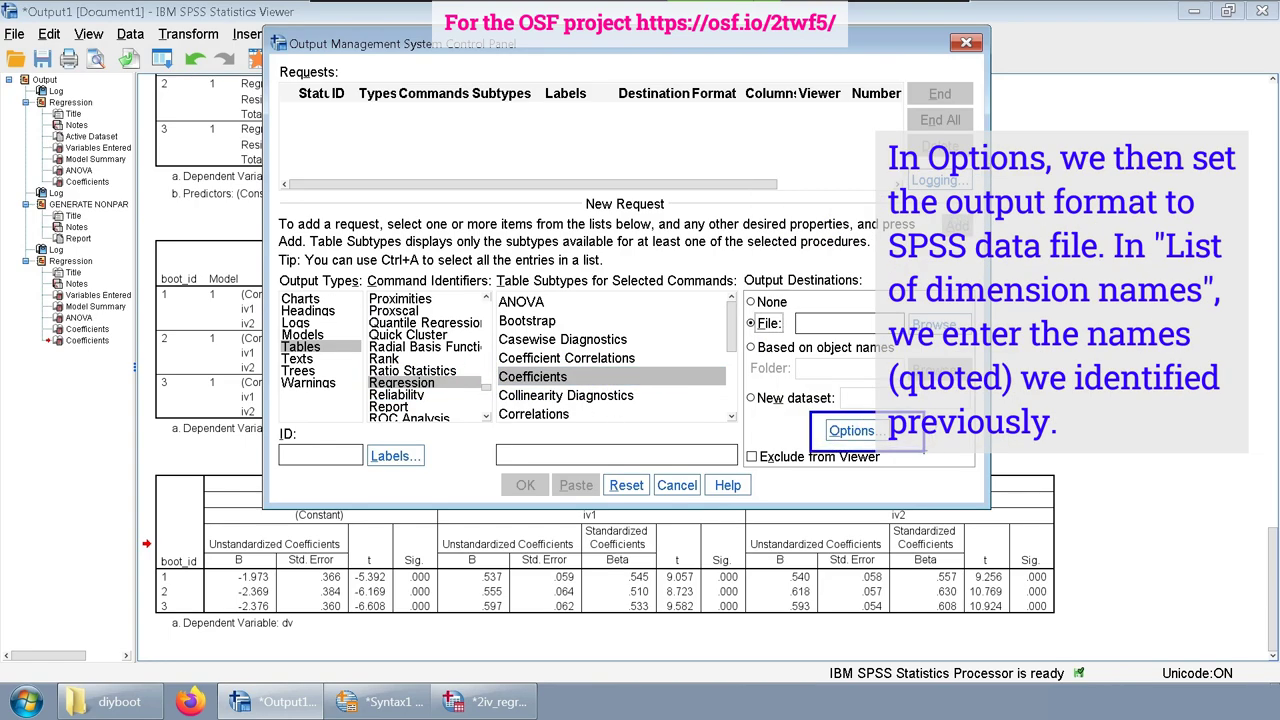
Step: Set the OMS request's output format to SPSS Statistics Data File
left_click(851, 430)
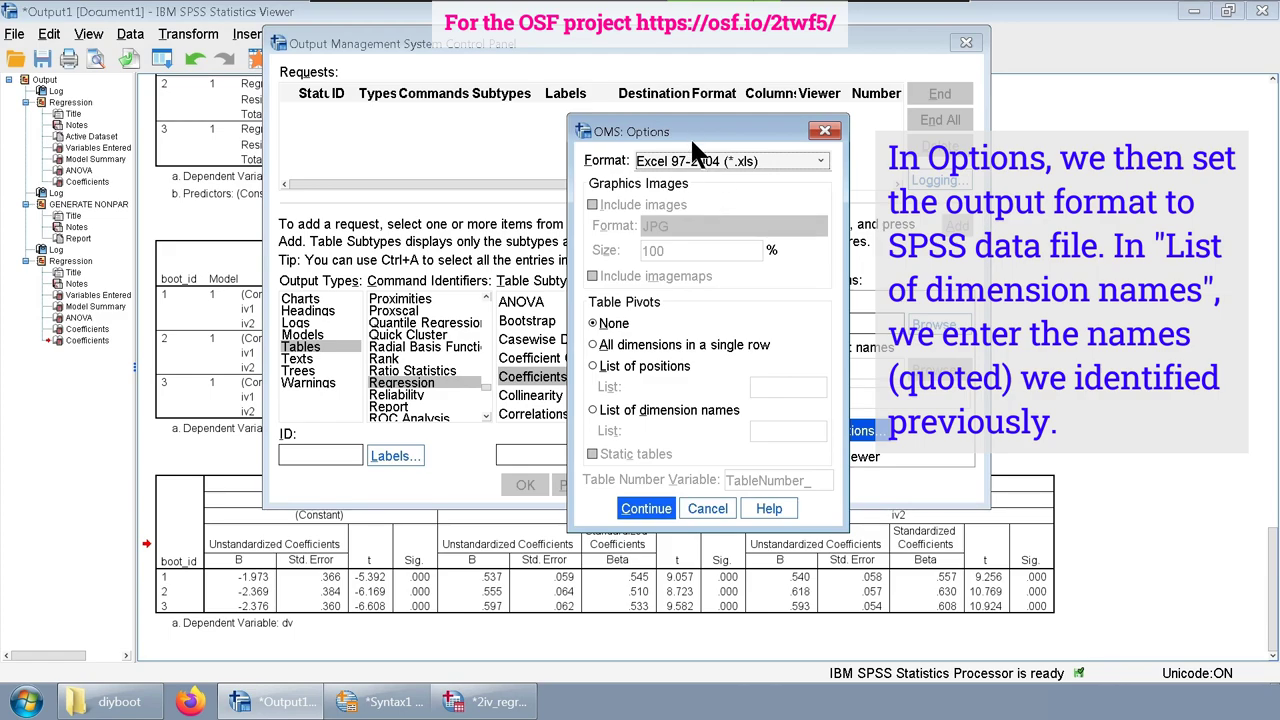
left_click(690, 159)
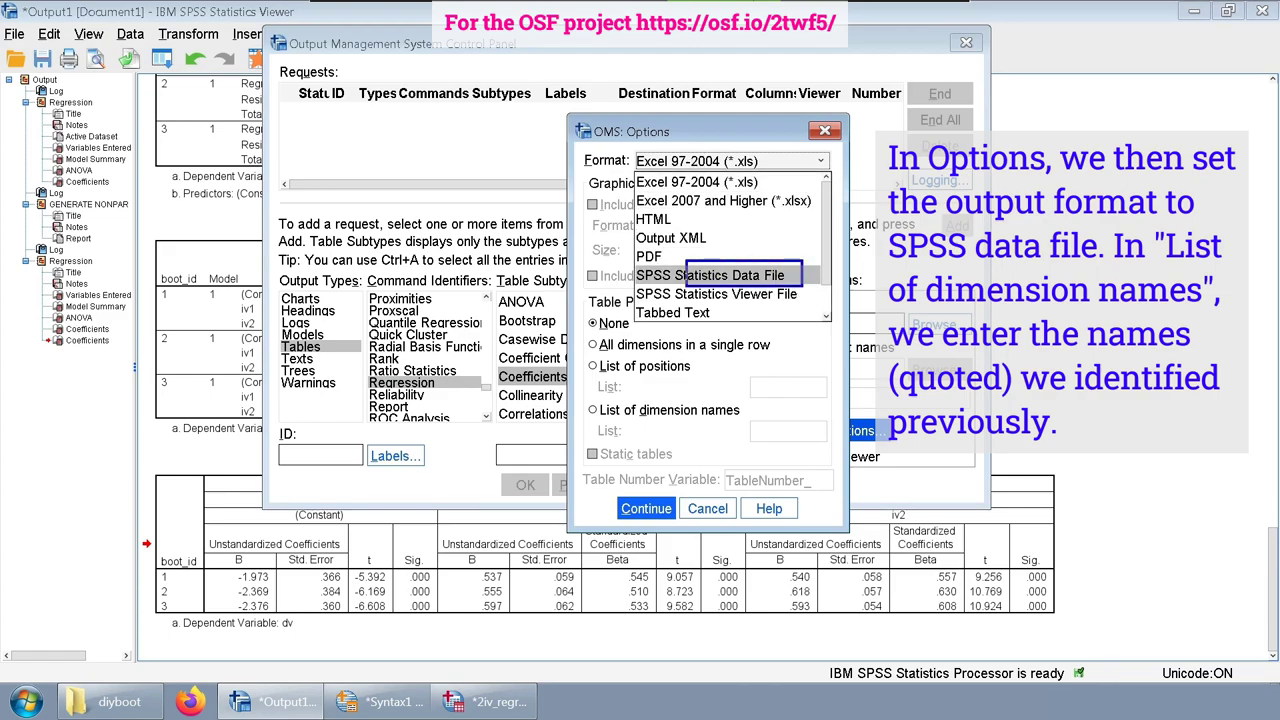
left_click(732, 142)
left_click(727, 162)
left_click(800, 269)
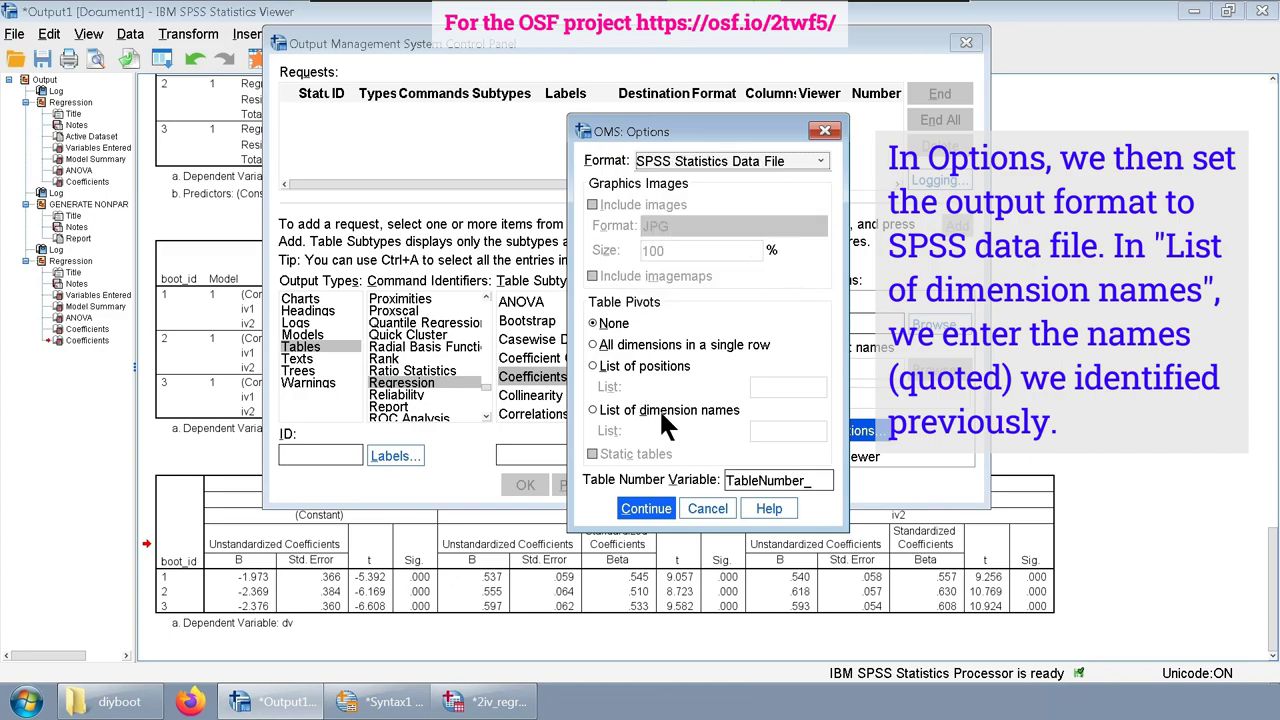
Step: Set the table pivots to a list of dimension names with "Model" "Variables" "Statistics" and accept the OMS options
left_click(622, 412)
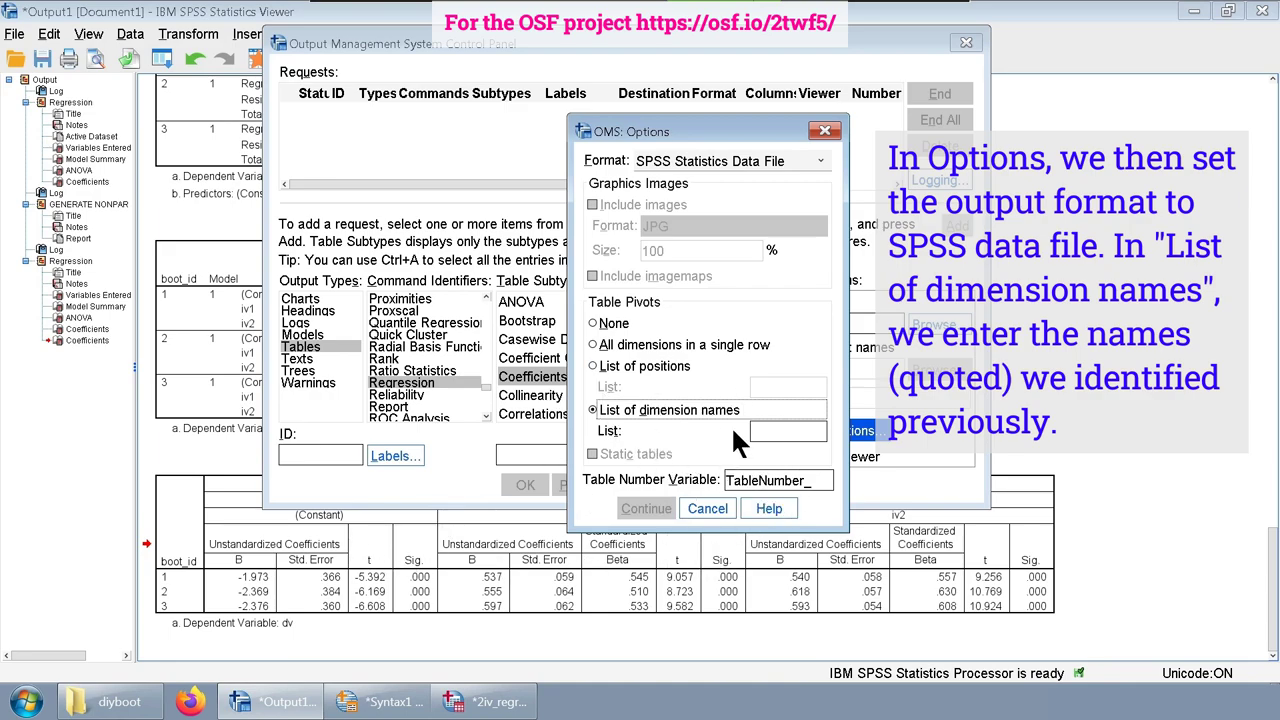
left_click(795, 435)
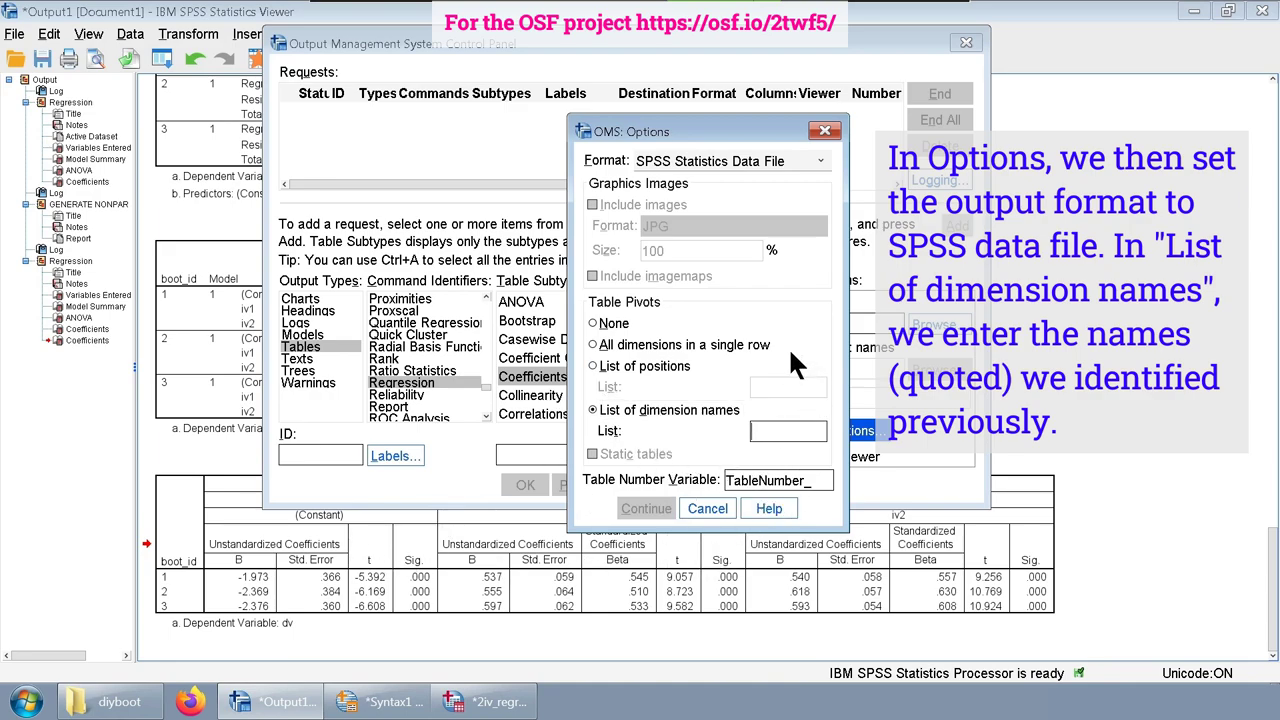
type("\"Mod")
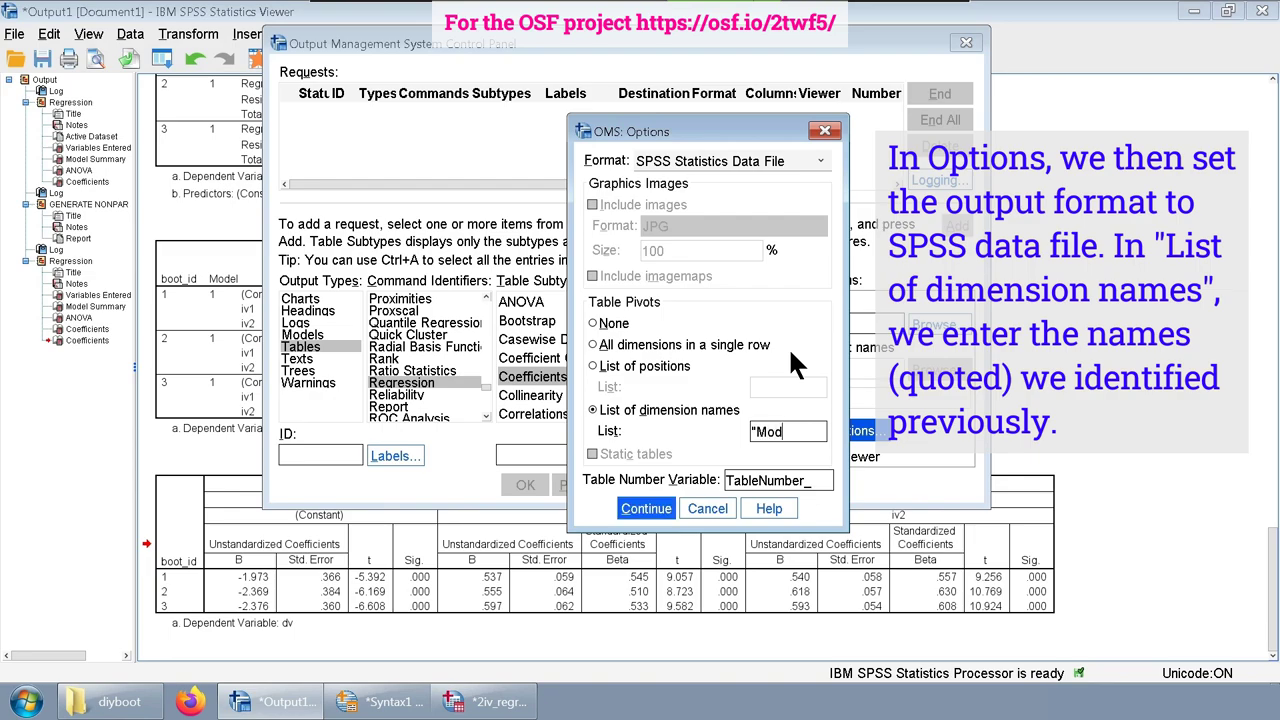
type("el\" \"Statistics\" \"Variables\" \"Statistics\"")
left_click(645, 509)
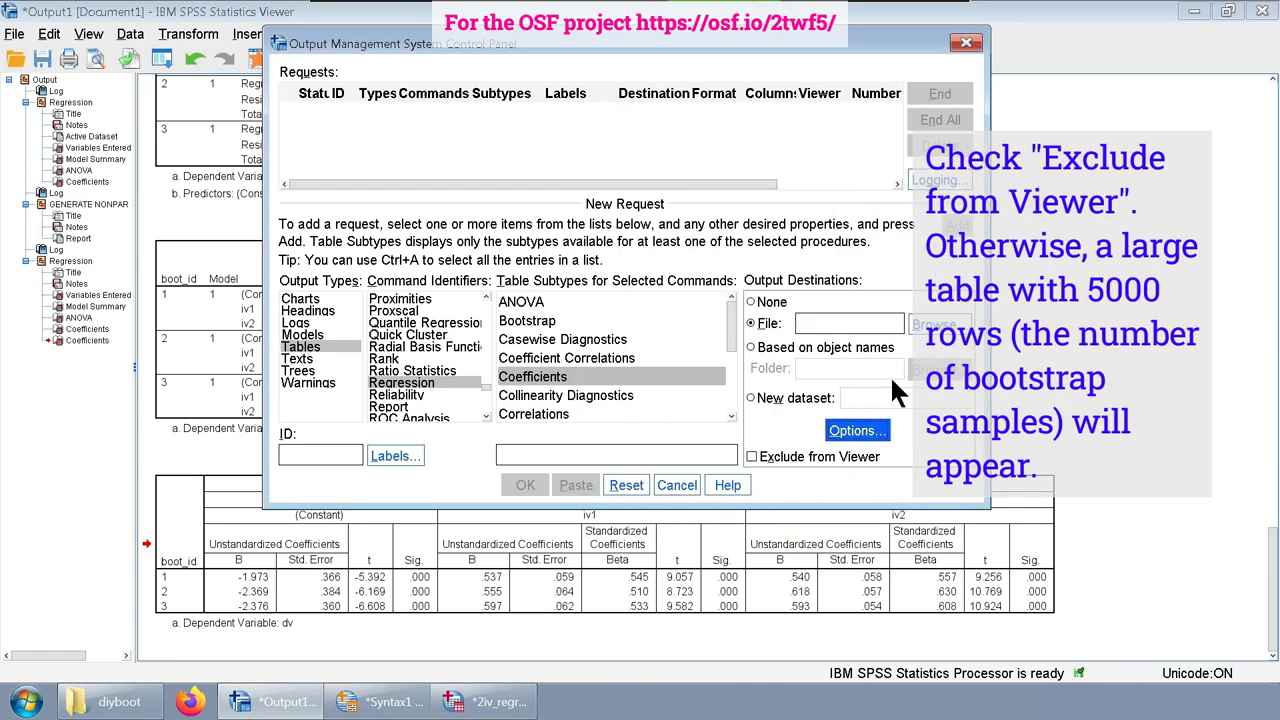
Step: Exclude the requested tables from the Viewer and set the destination file to regression_coefficients in the diyboot folder
left_click_drag(718, 430, 962, 482)
key("Escape")
left_click(751, 457)
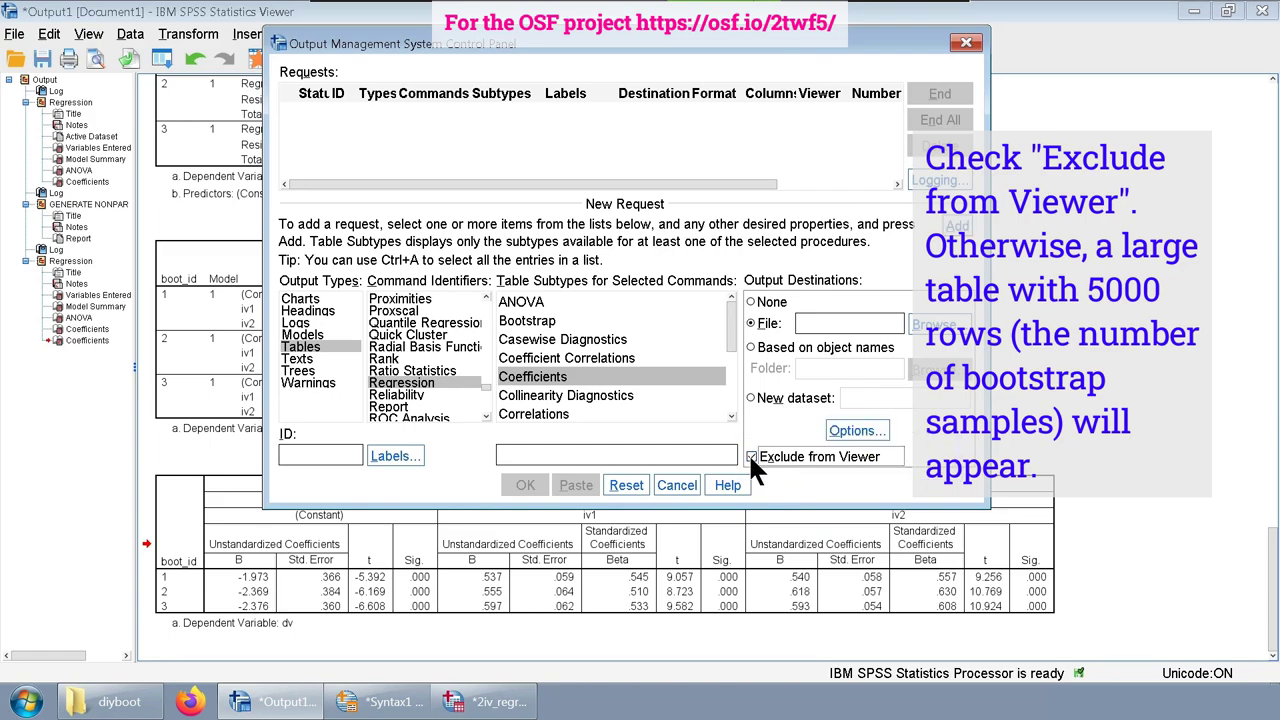
left_click(883, 322)
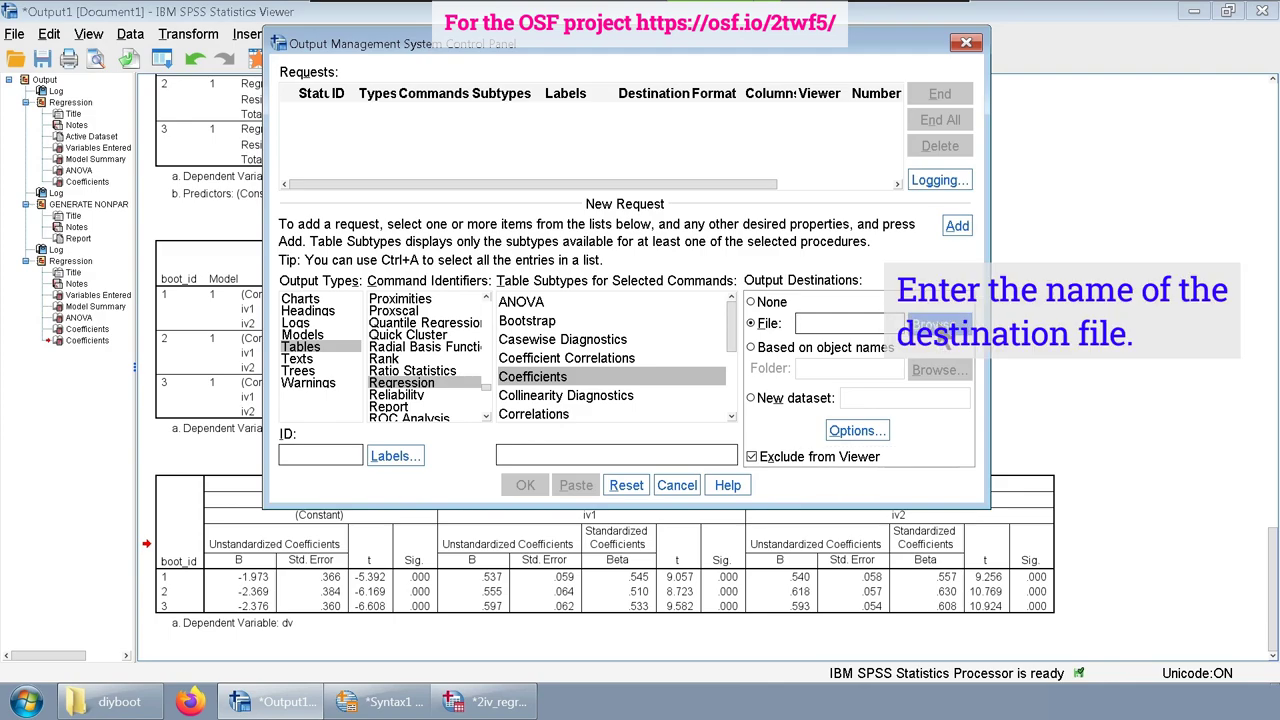
left_click(928, 325)
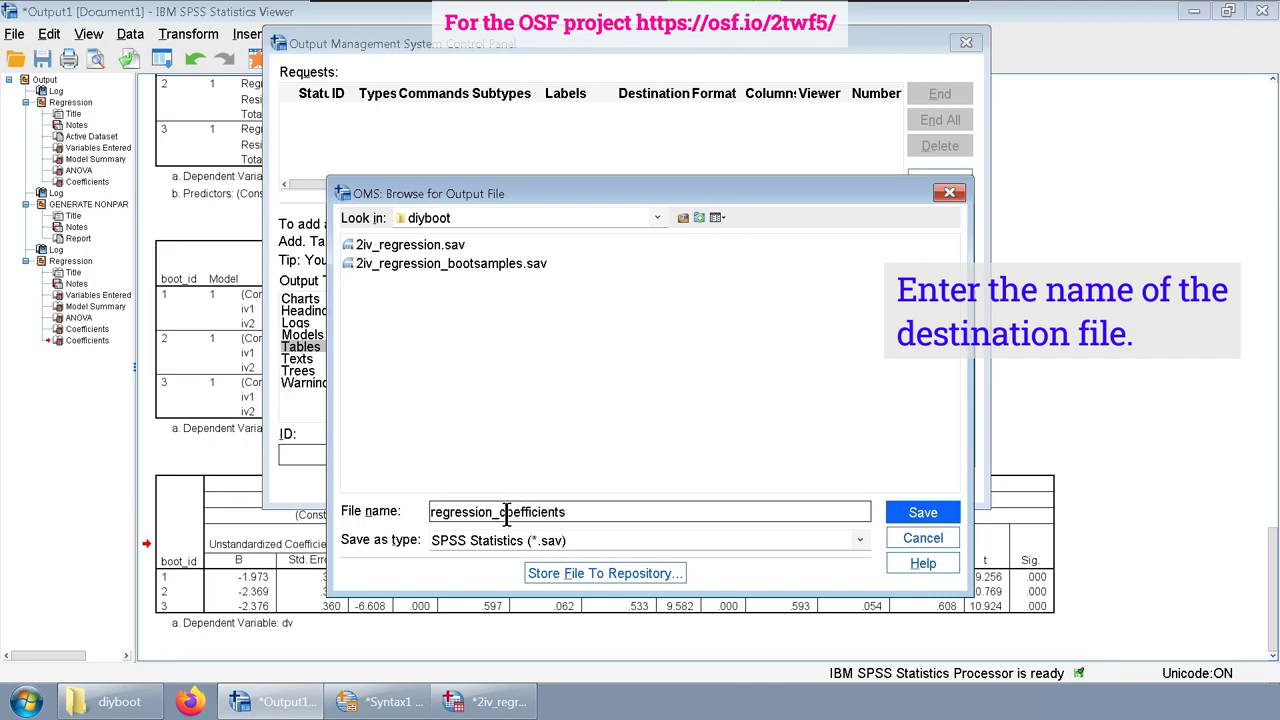
left_click(945, 516)
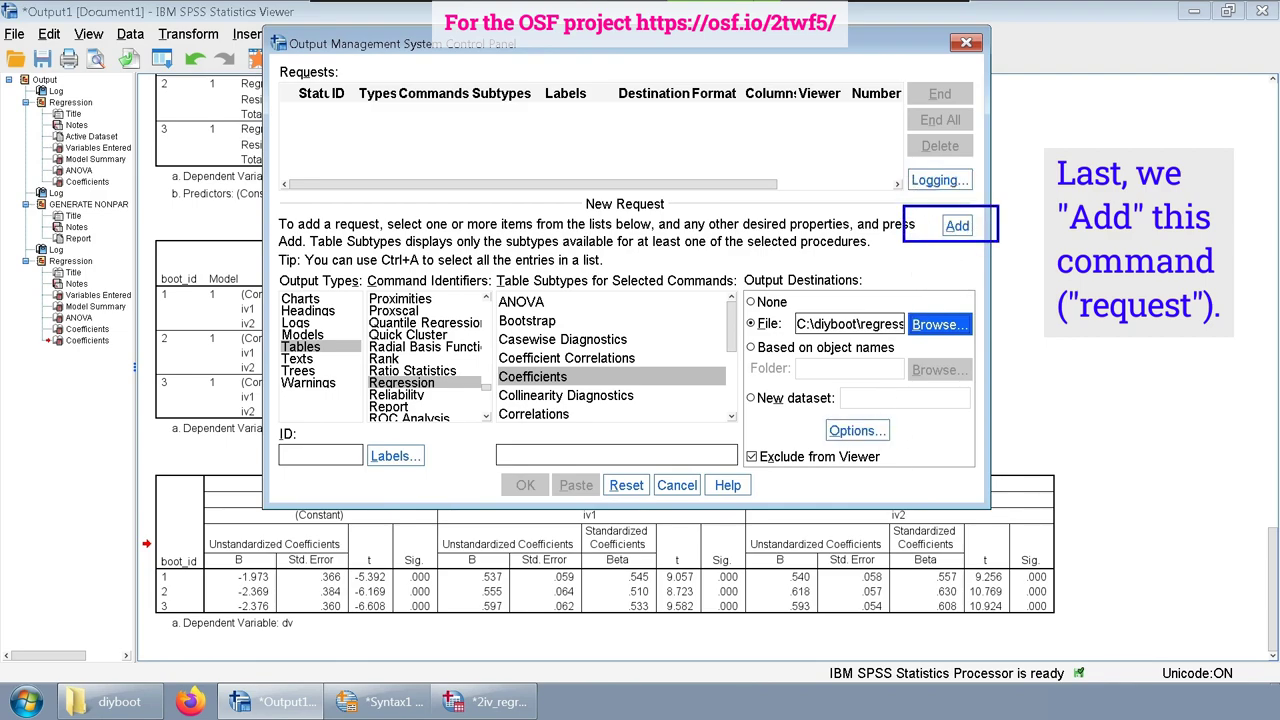
Step: Add the Coefficients request to the OMS requests, paste its command into the syntax, and switch to the syntax window
left_click(957, 225)
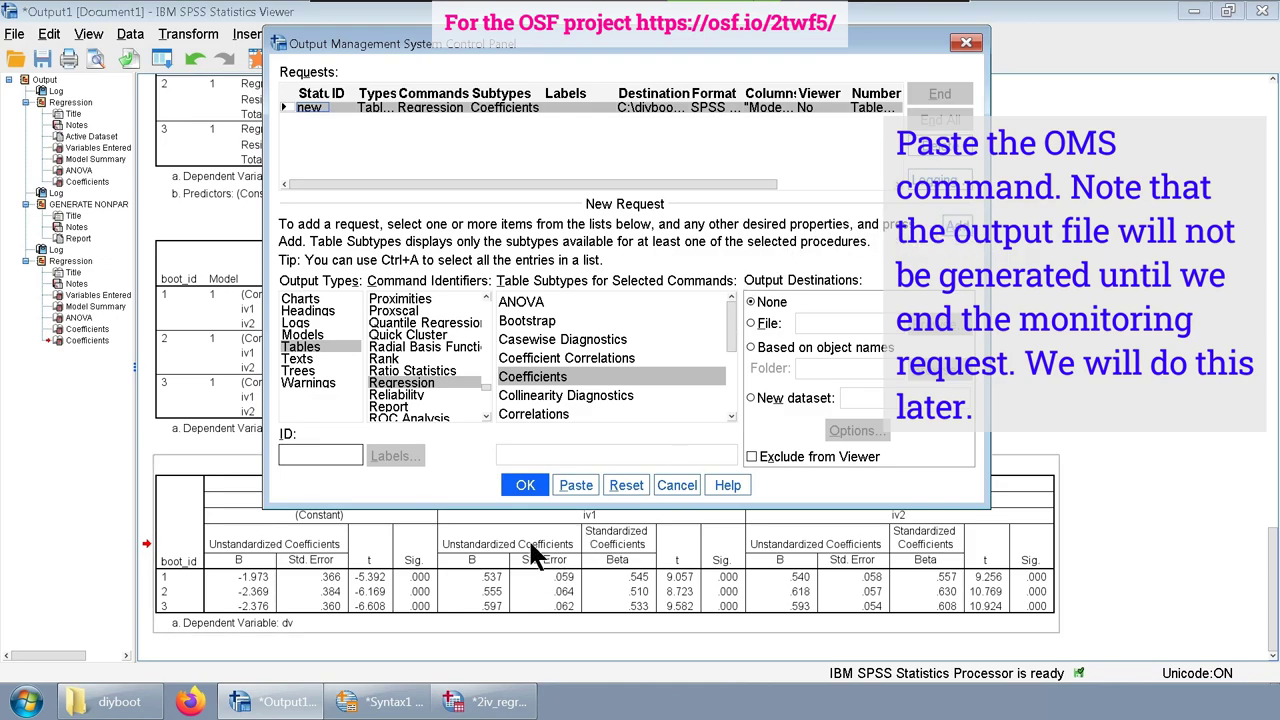
left_click(574, 486)
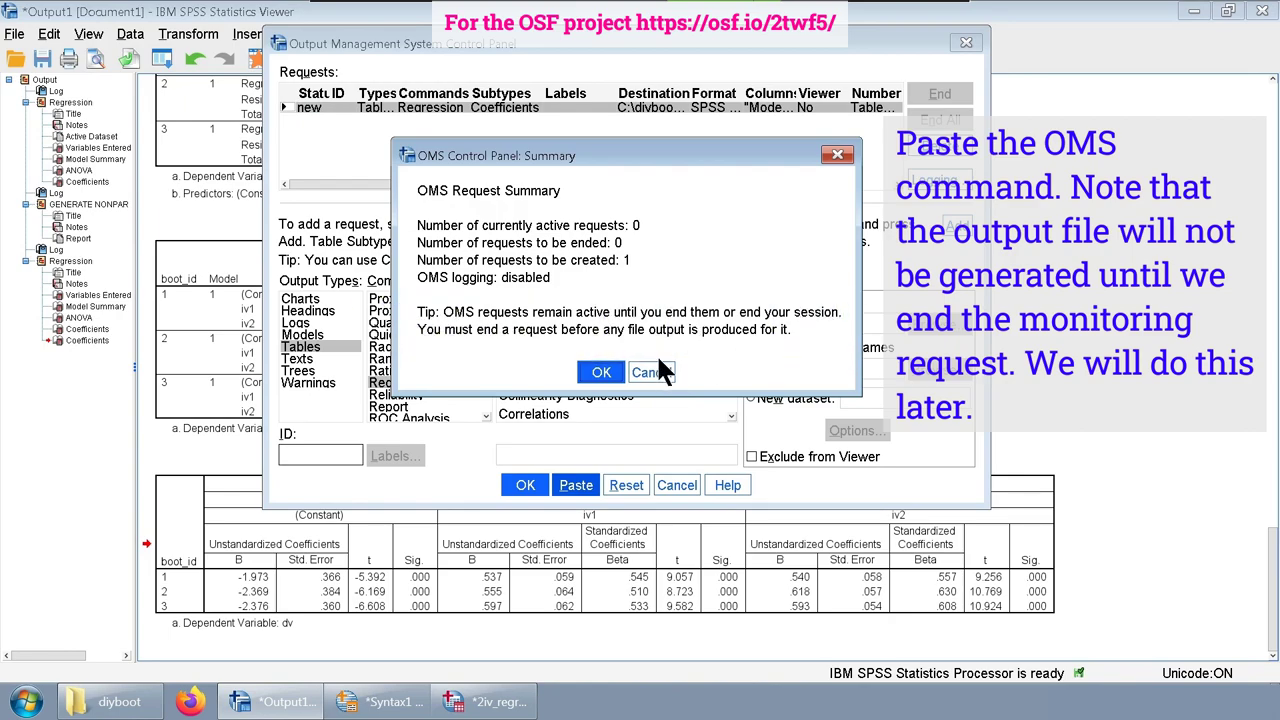
left_click(601, 372)
left_click(380, 701)
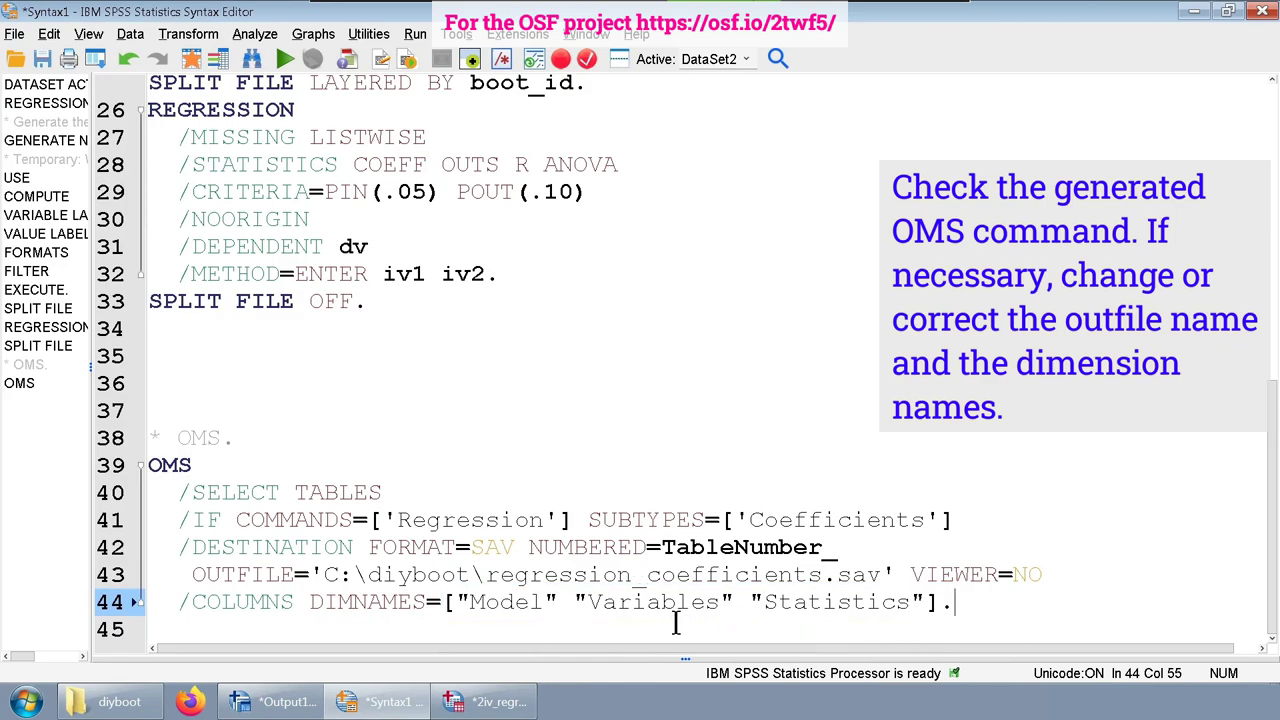
Step: Check the column dimension names of the pivoted Coefficients table in its pivoting trays, and return to the syntax
left_click(272, 701)
double_click(421, 580)
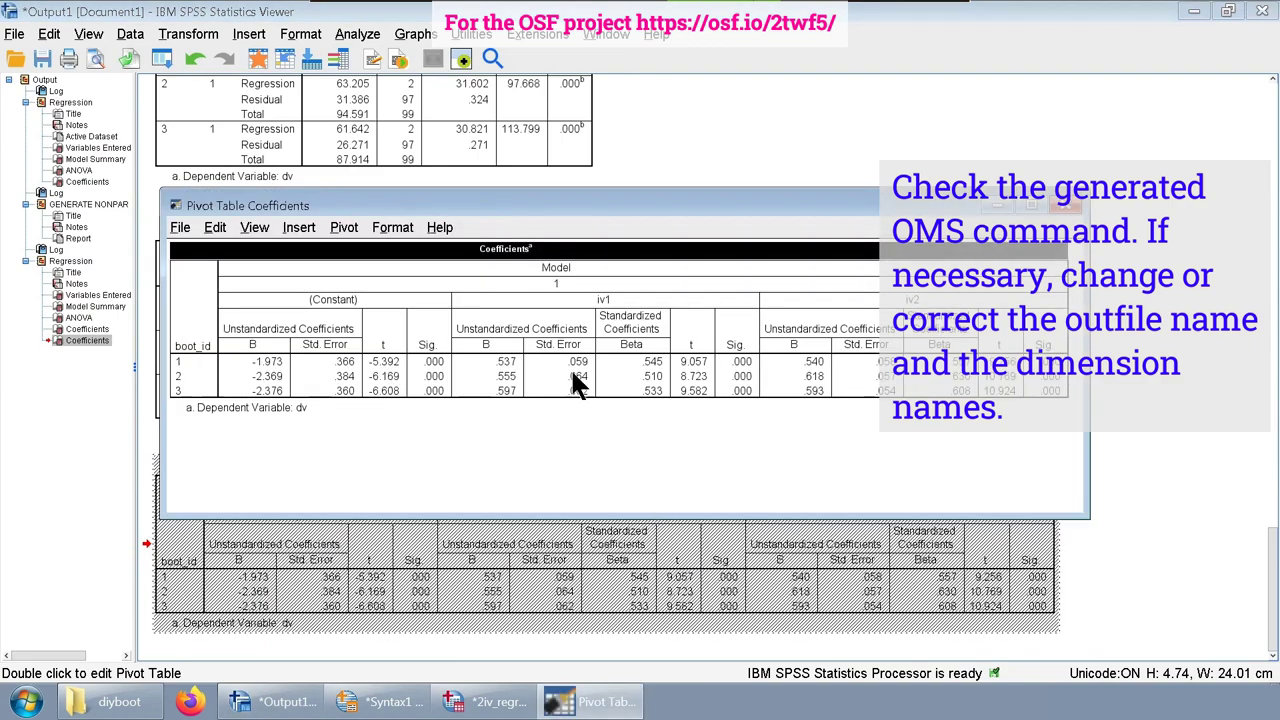
left_click(346, 226)
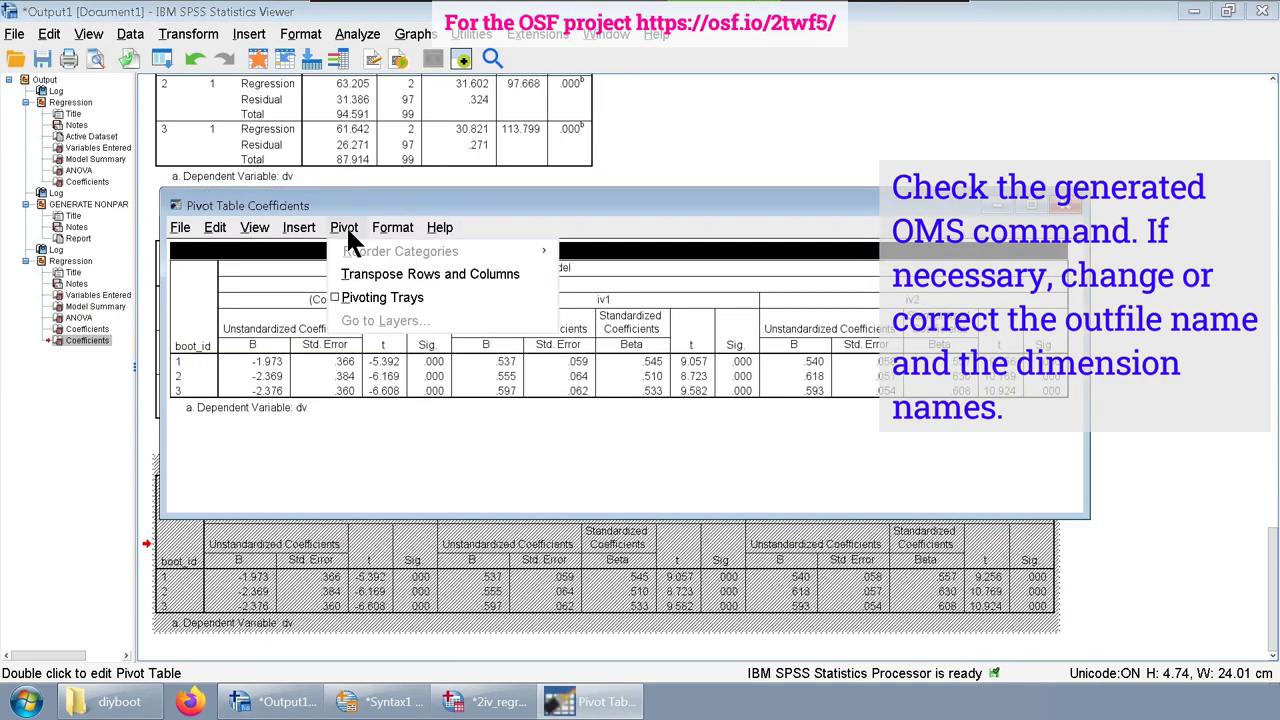
left_click(360, 296)
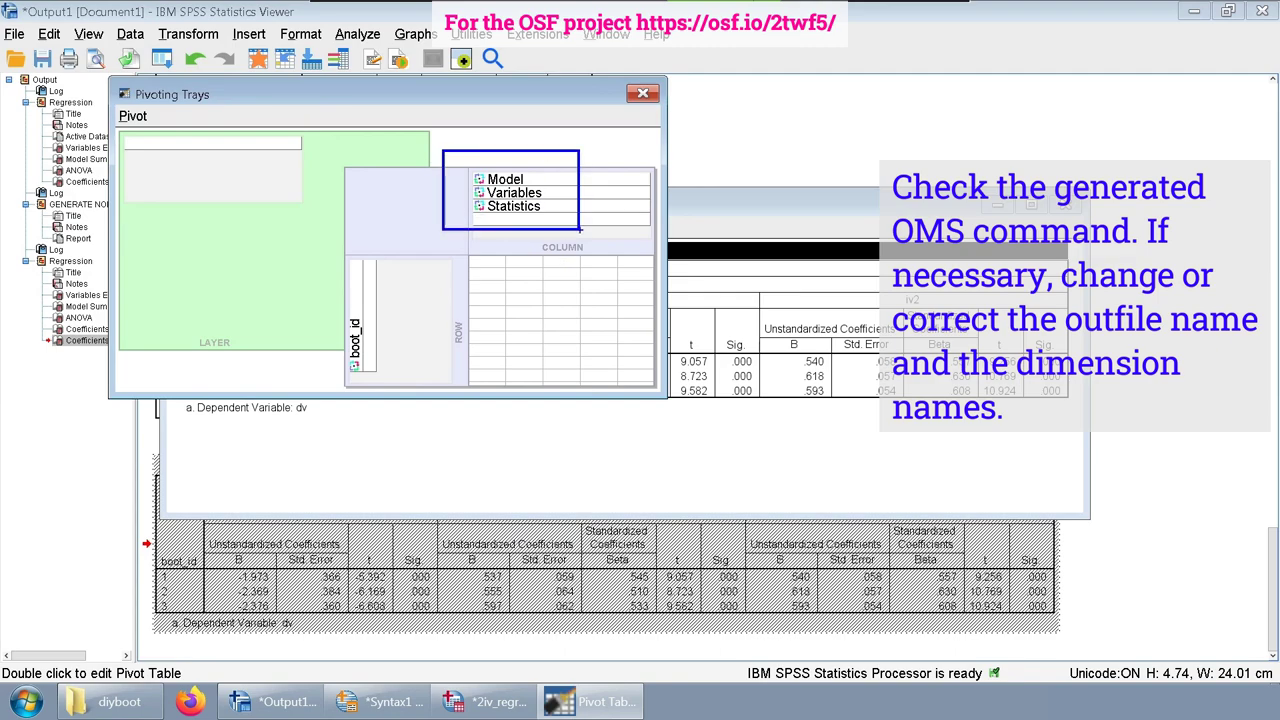
left_click(643, 93)
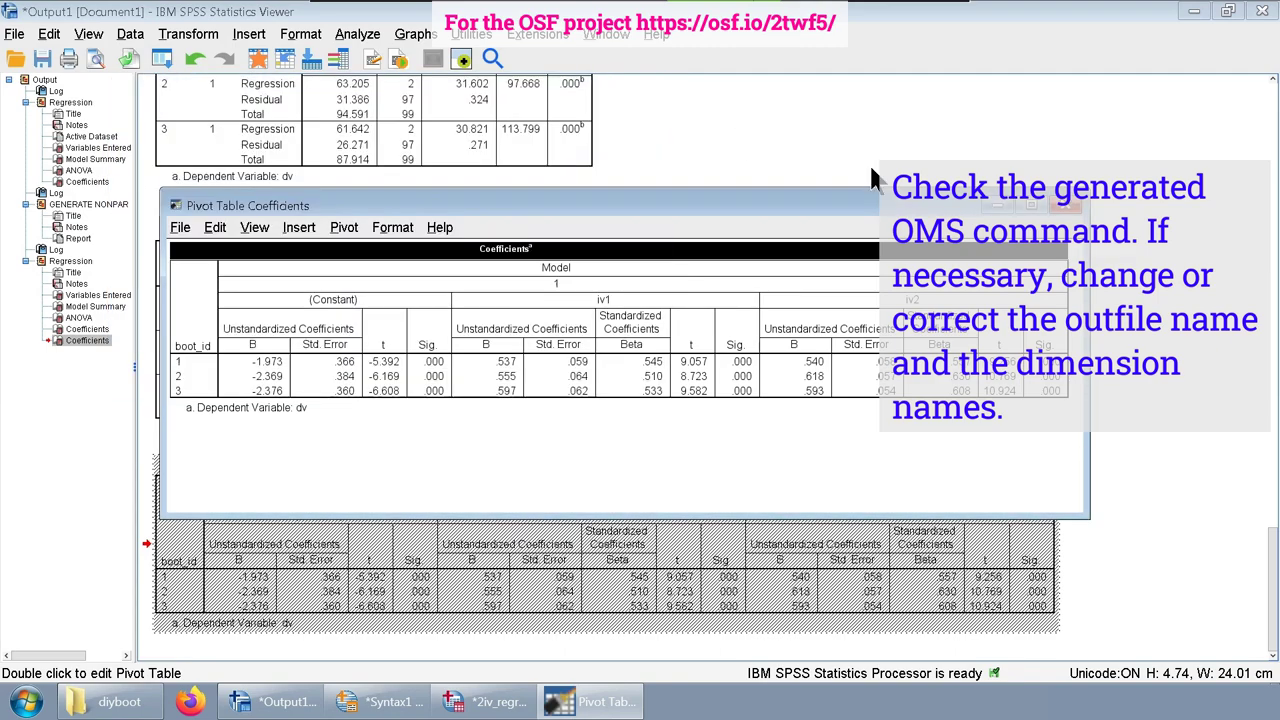
left_click(1066, 204)
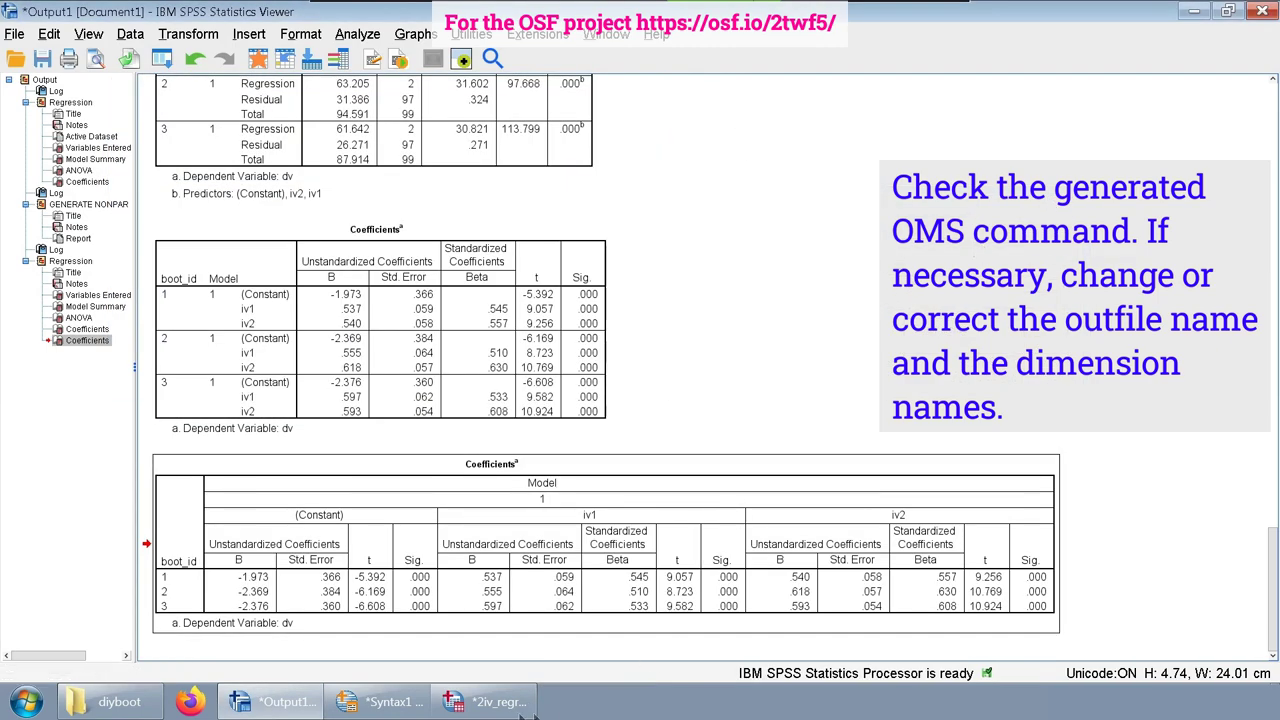
left_click(400, 700)
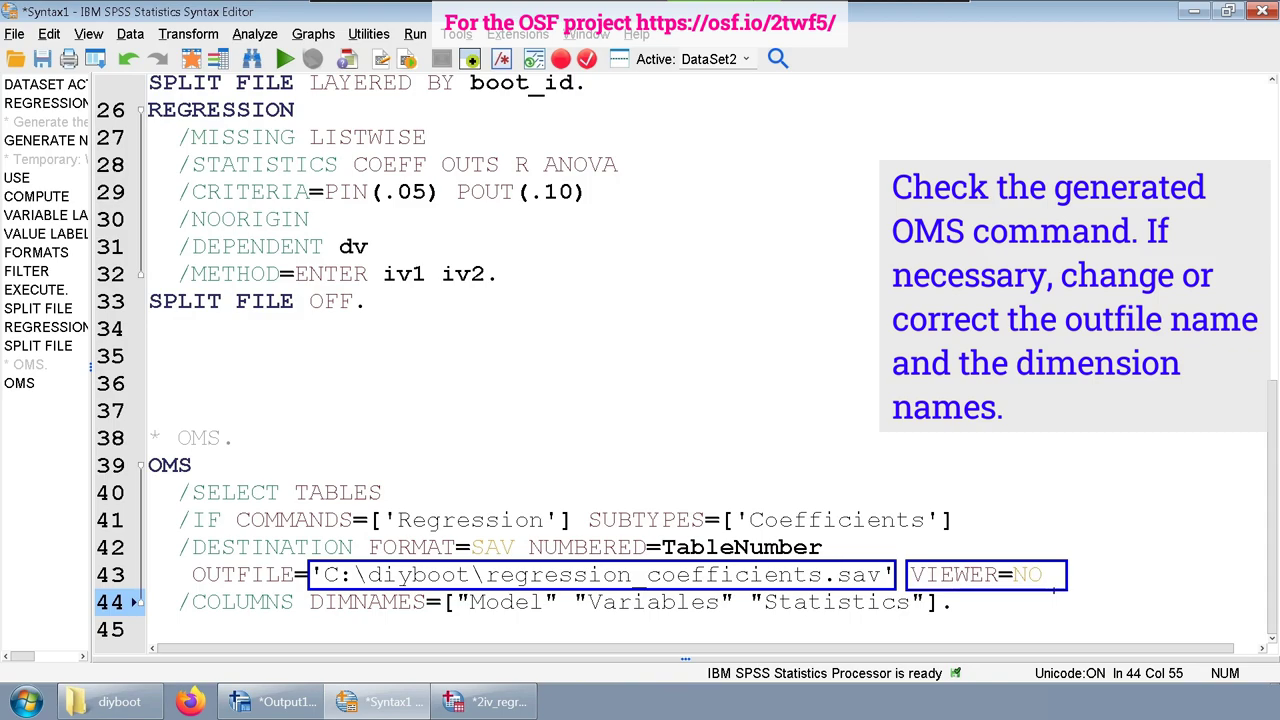
Step: Move the whole OMS command, including its comment, between SPLIT FILE LAYERED BY boot_id and the REGRESSION command
left_click_drag(998, 610, 140, 438)
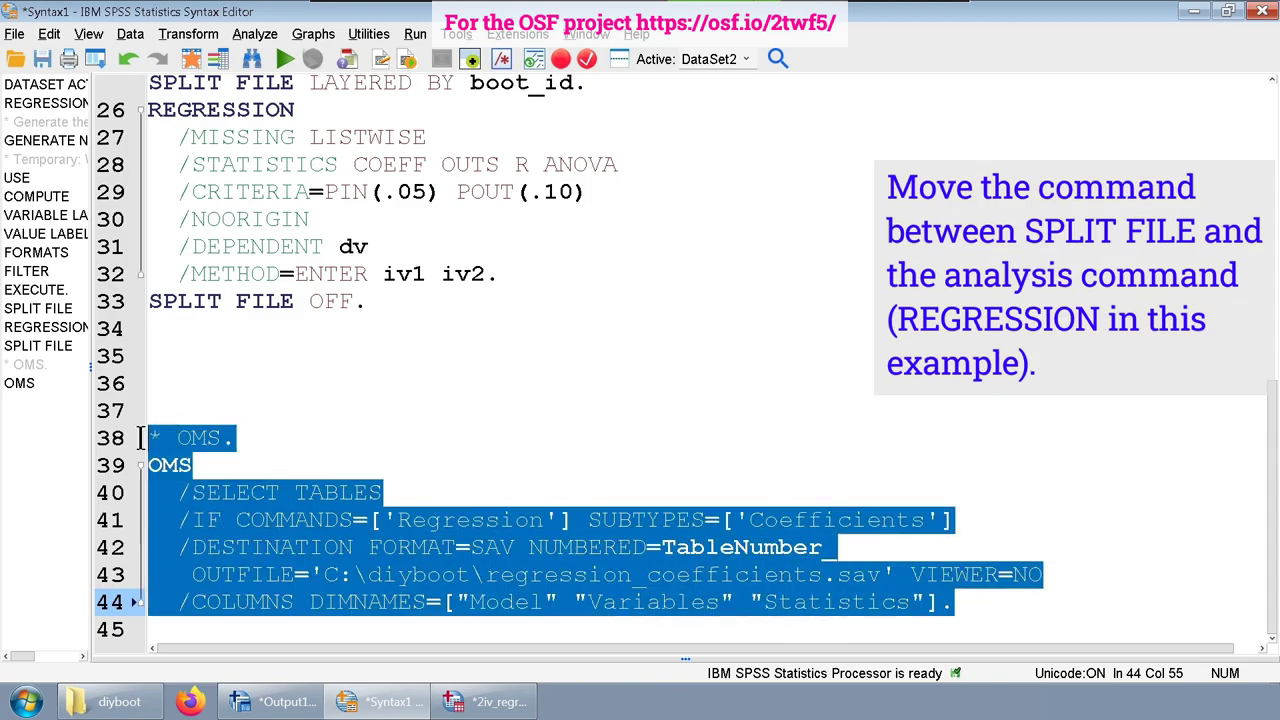
key("ctrl+x")
key("Return")
key("ctrl+v")
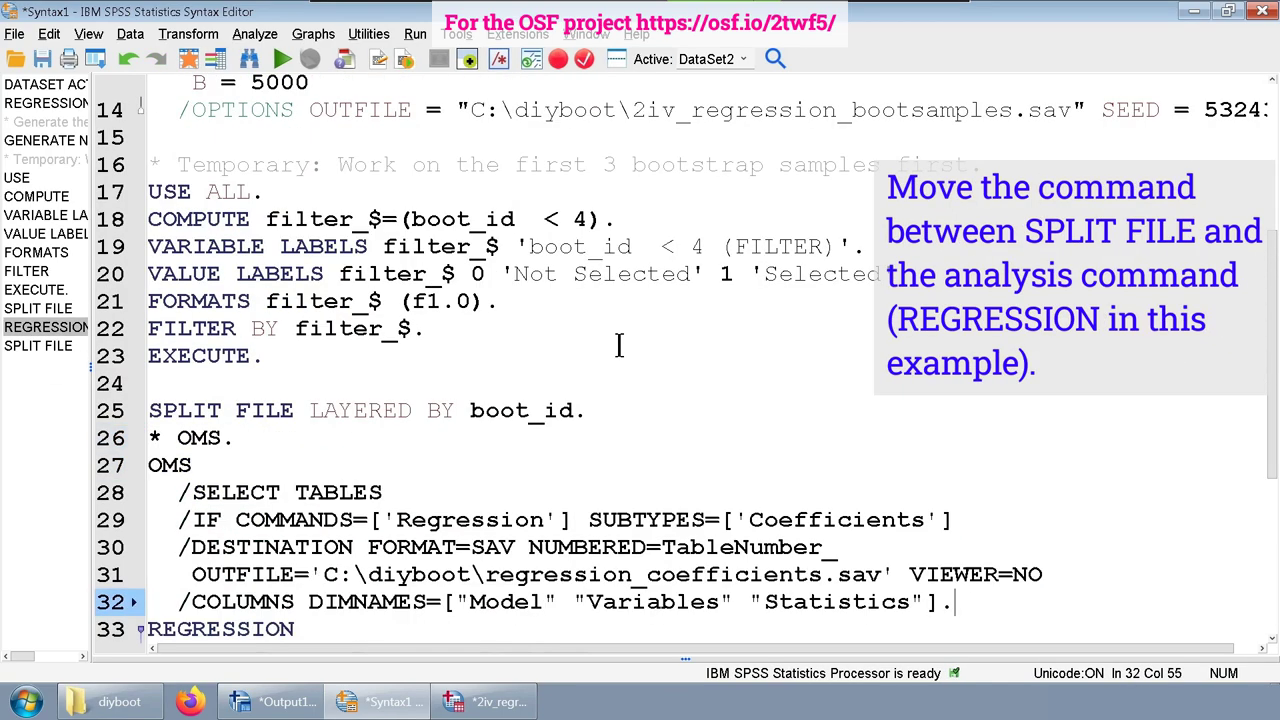
Step: Add the command OMSEND. on its own line between the regression and SPLIT FILE OFF
scroll(618, 346, "down", 3)
left_click(549, 594)
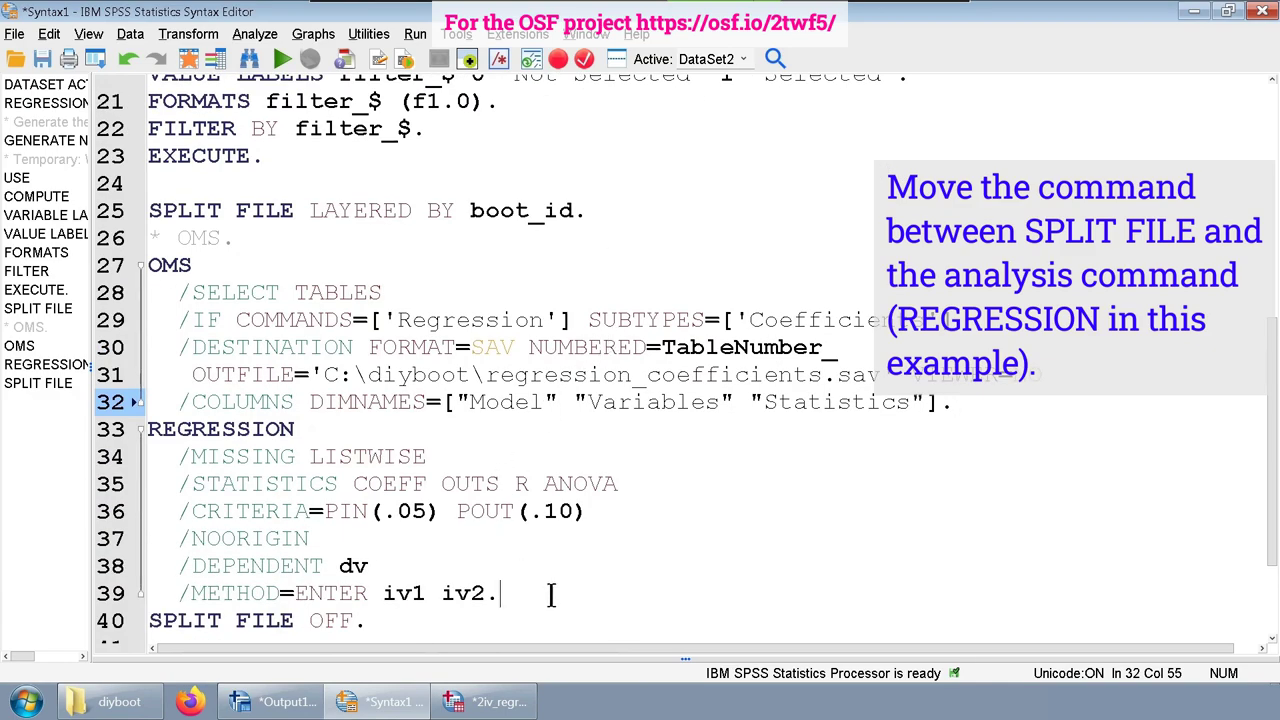
key("Return")
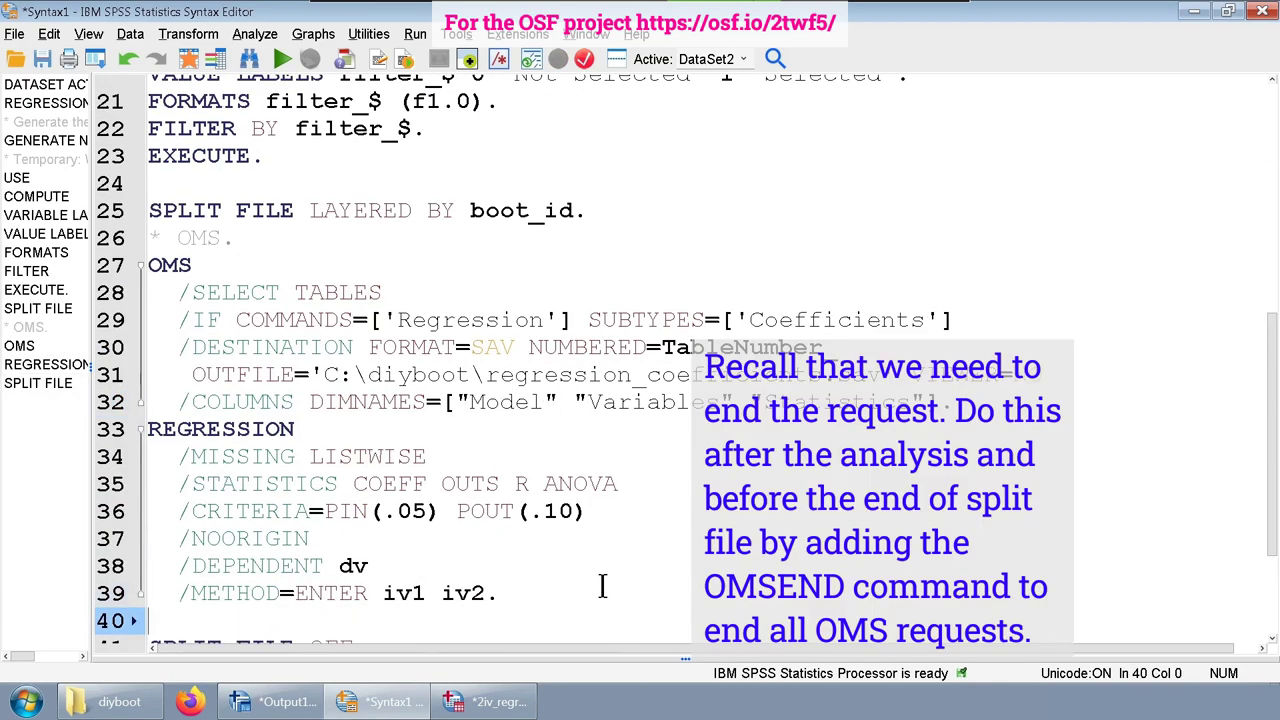
scroll(747, 234, "down", 2)
type("OMSE")
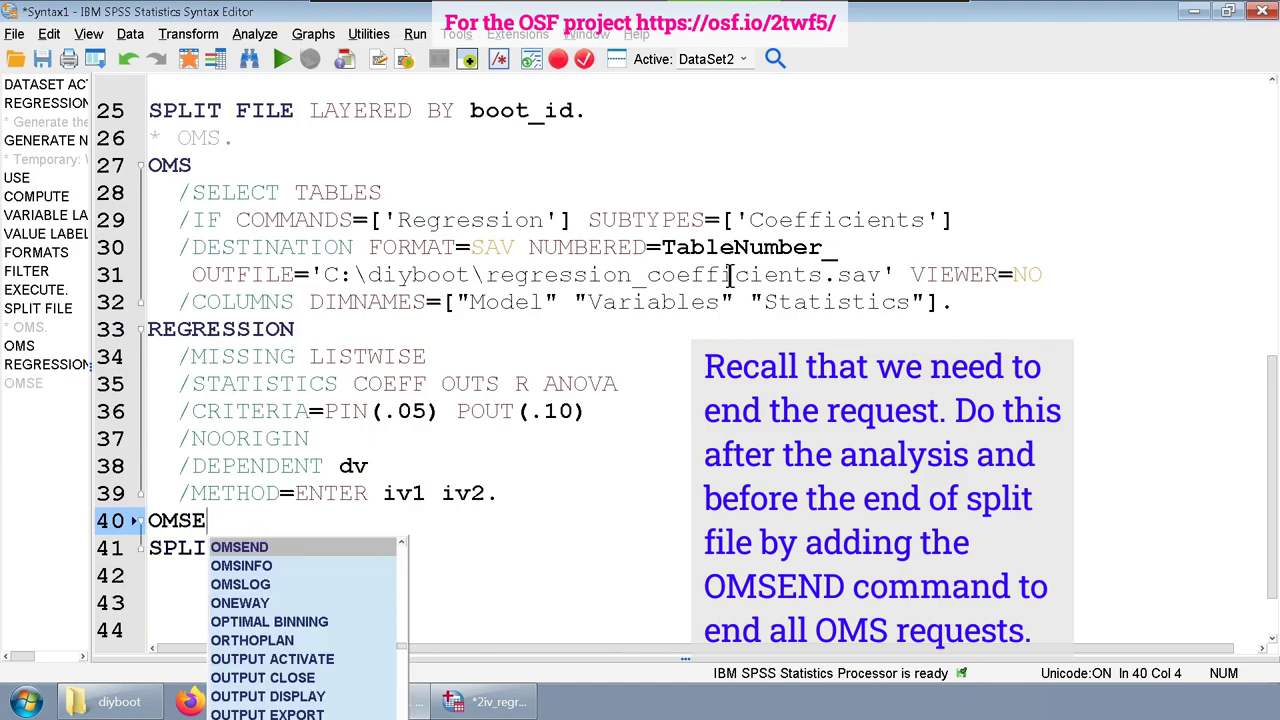
key("Return")
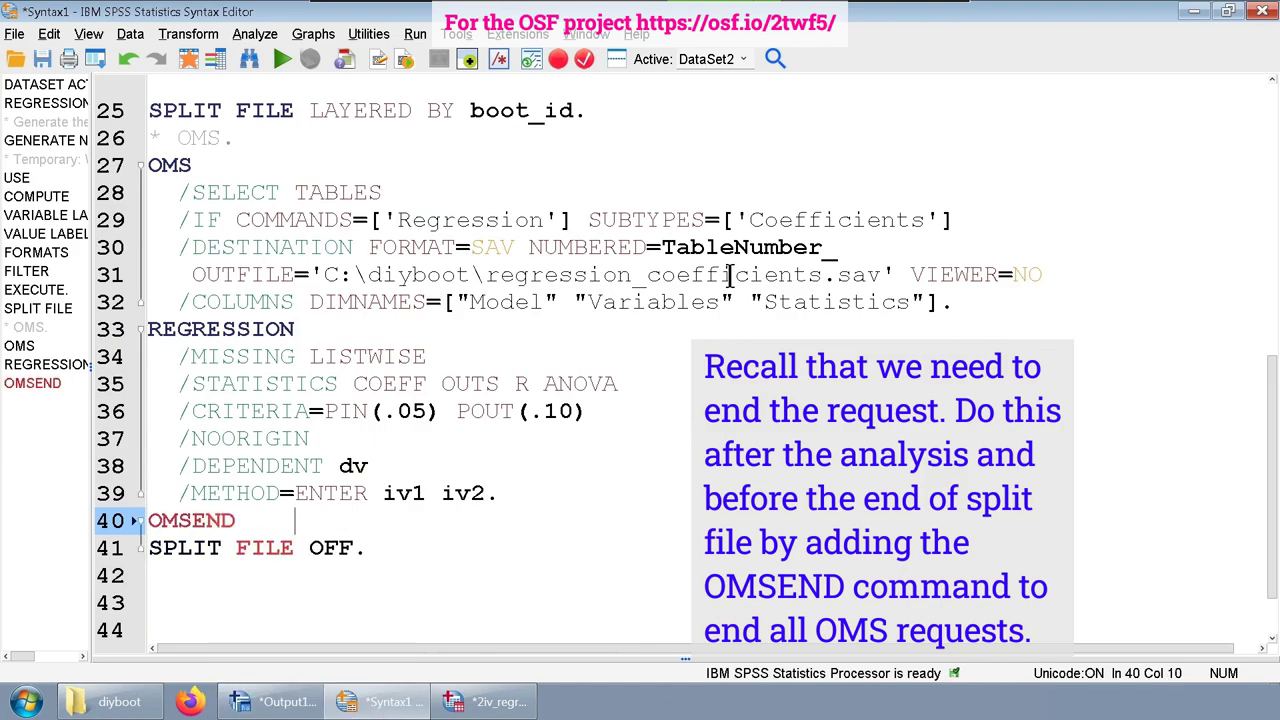
key("BackSpace")
key("BackSpace")
type(".")
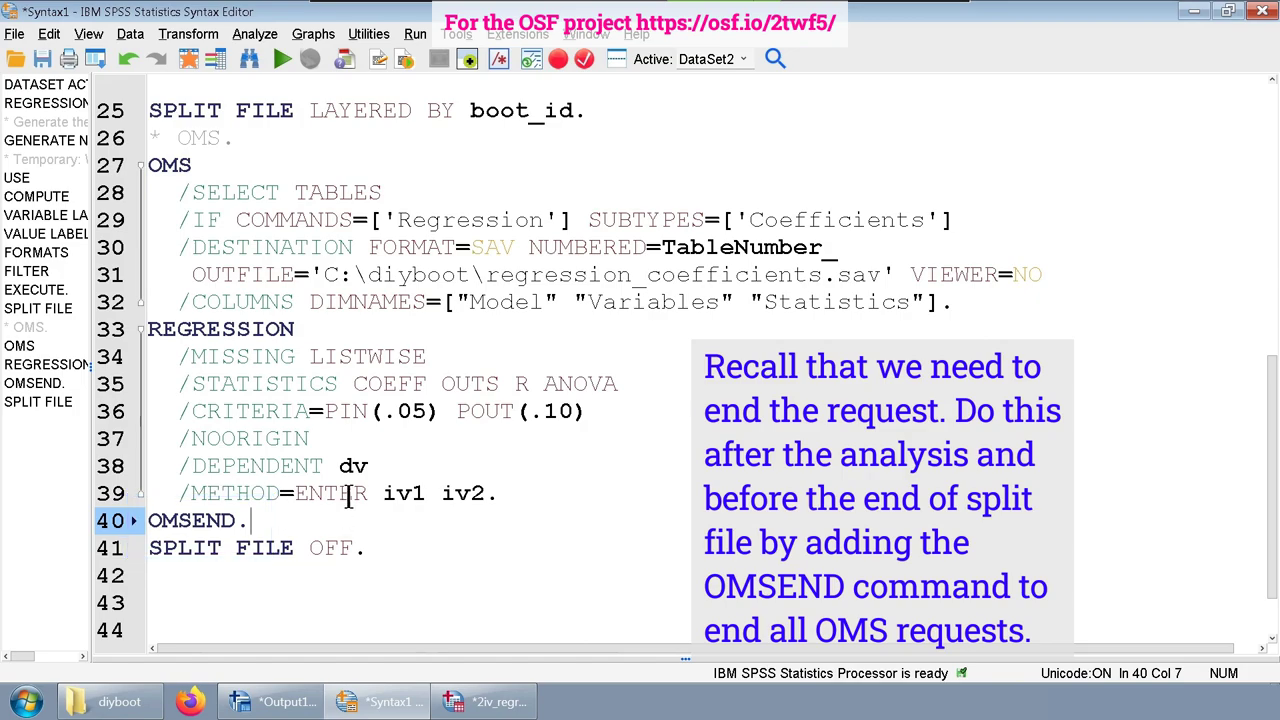
Step: Insert the command OMS /DESTINATION VIEWER = NO. directly below the OMS comment to suppress all other output
left_click(528, 142)
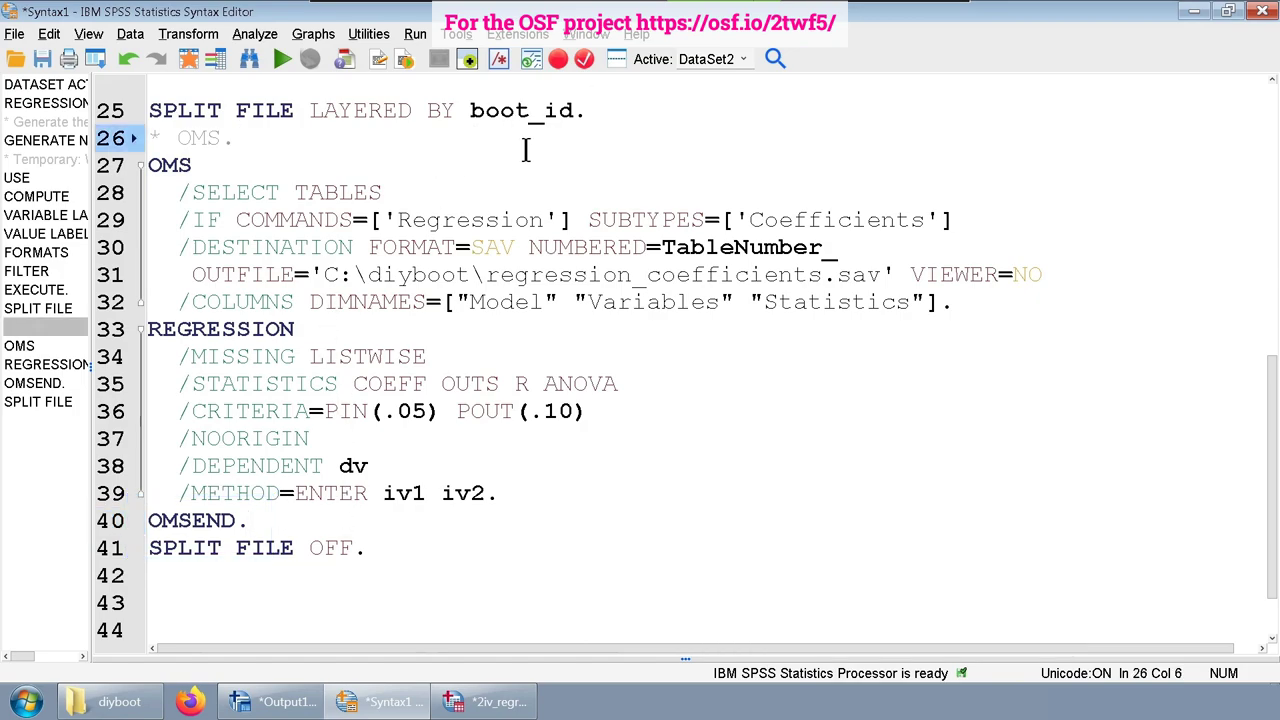
key("Return")
type("OMS /DES")
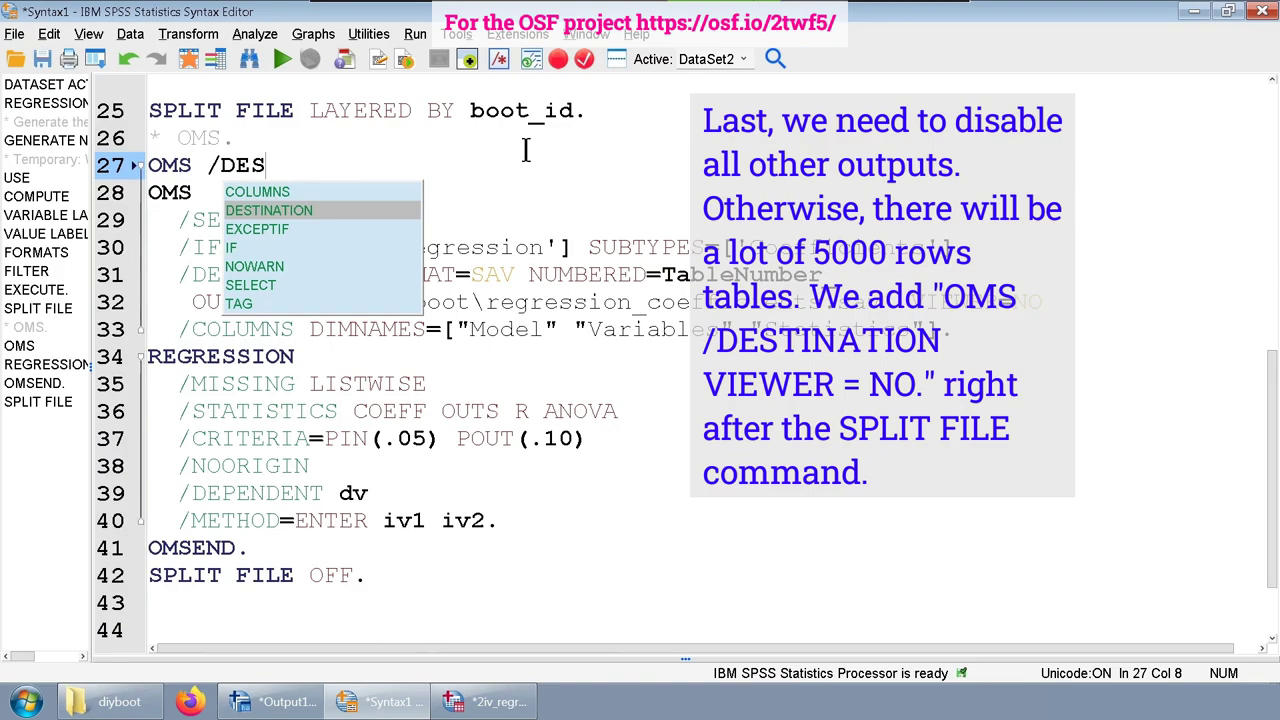
key("Return")
type("VIE")
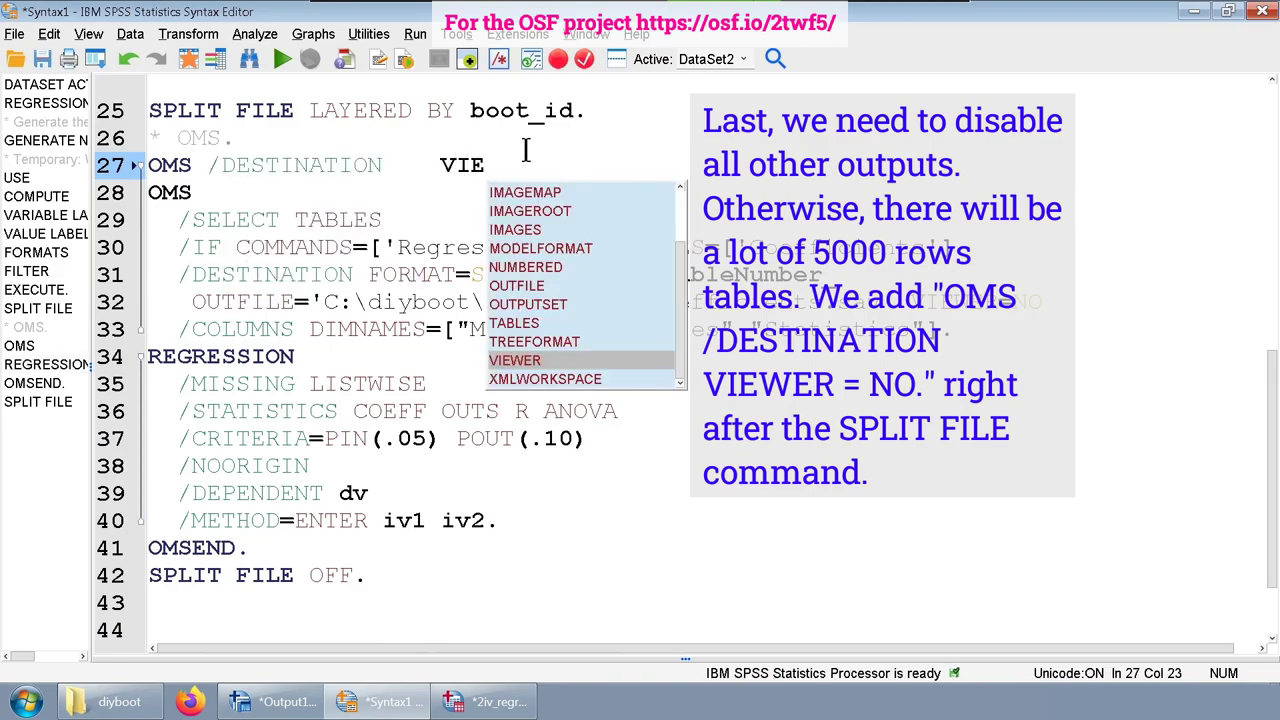
key("Return")
type("=    ")
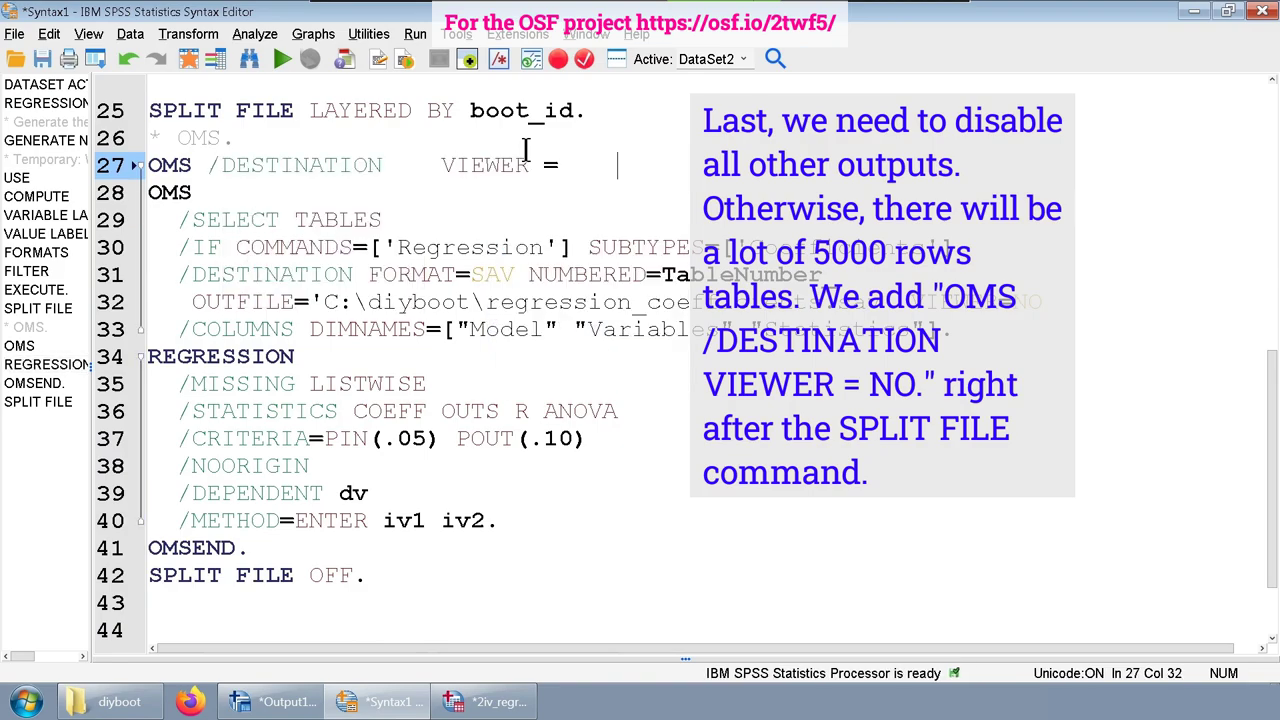
type("NO.")
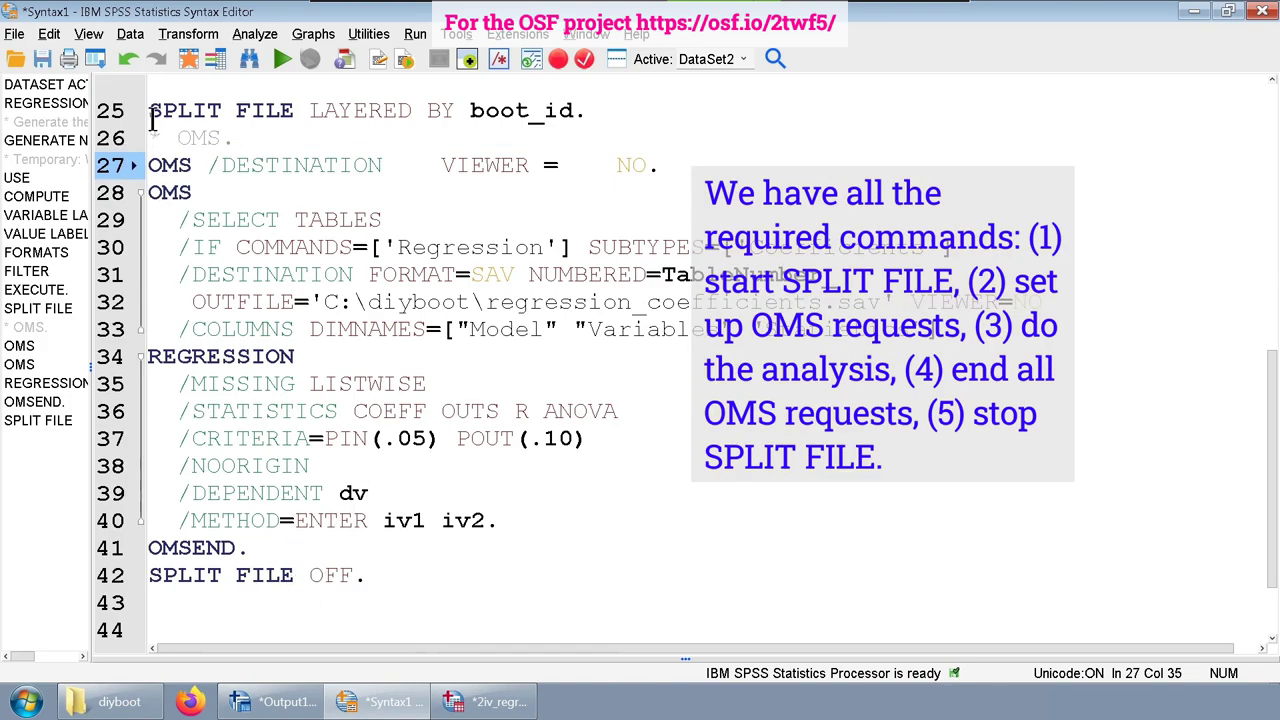
Step: Run the syntax block from SPLIT FILE LAYERED BY boot_id through SPLIT FILE OFF on the filtered bootstrap samples
left_click_drag(150, 112, 620, 103)
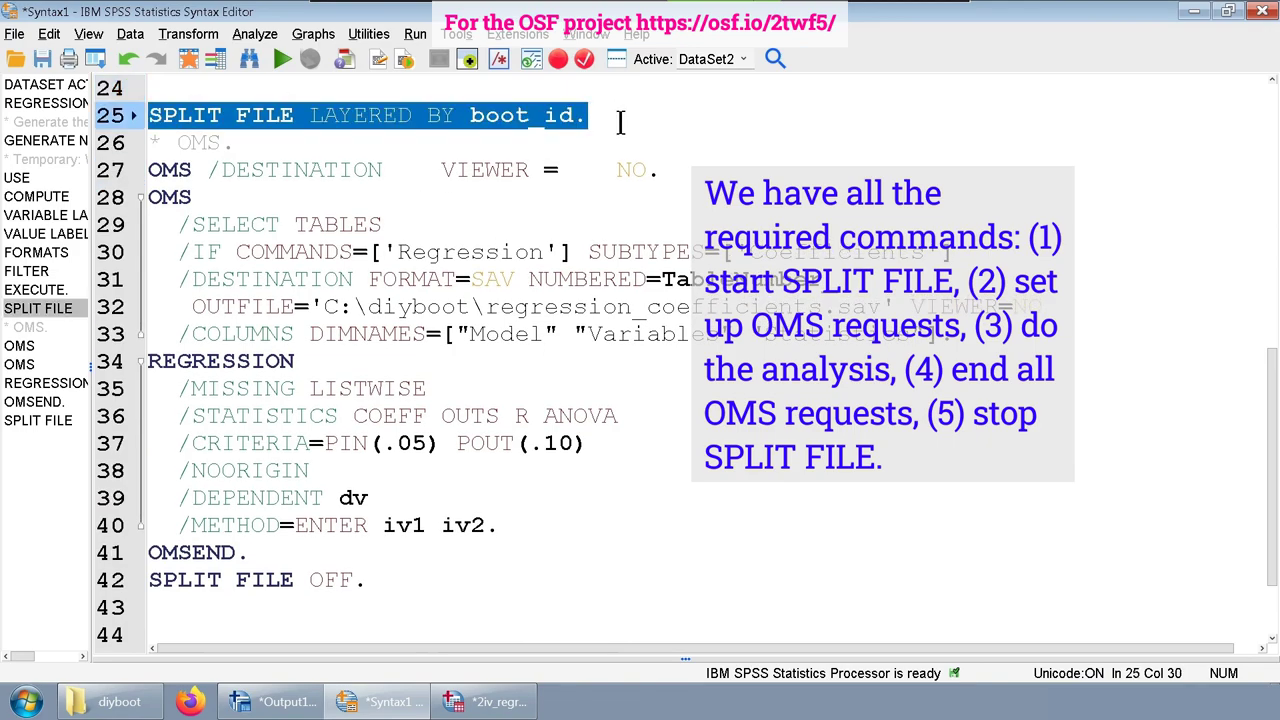
left_click_drag(149, 168, 720, 163)
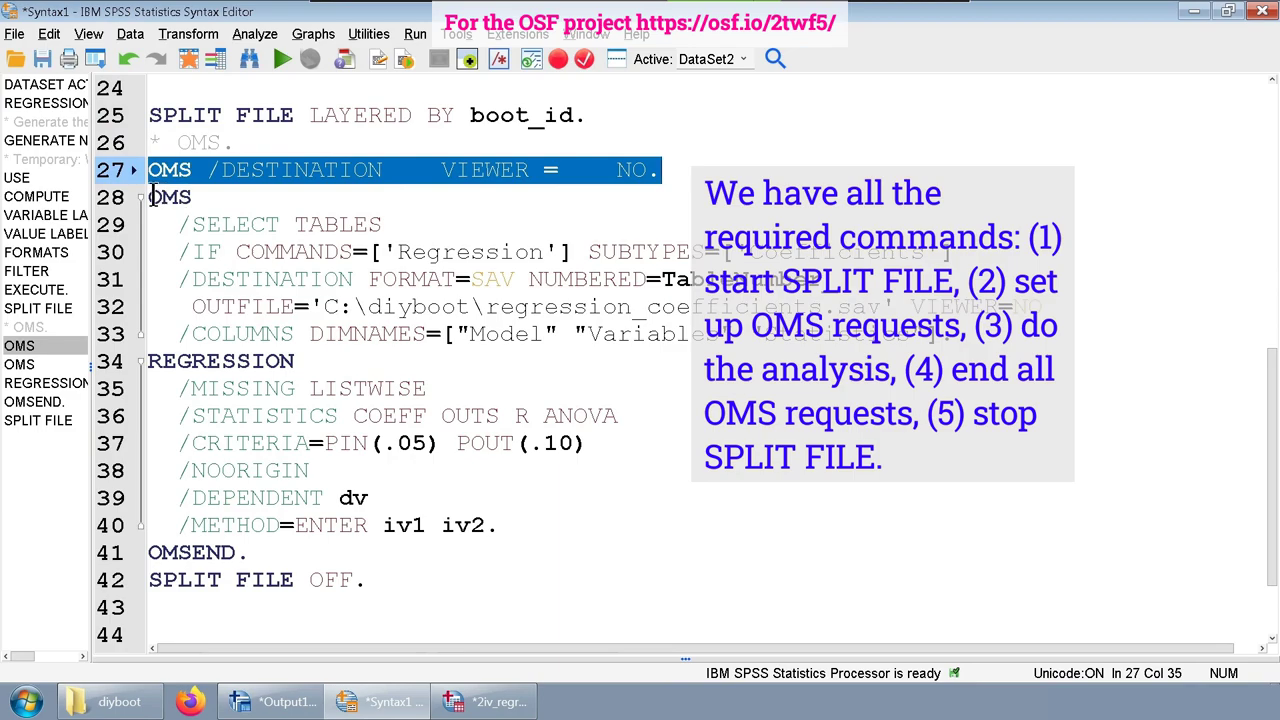
left_click_drag(150, 196, 228, 358)
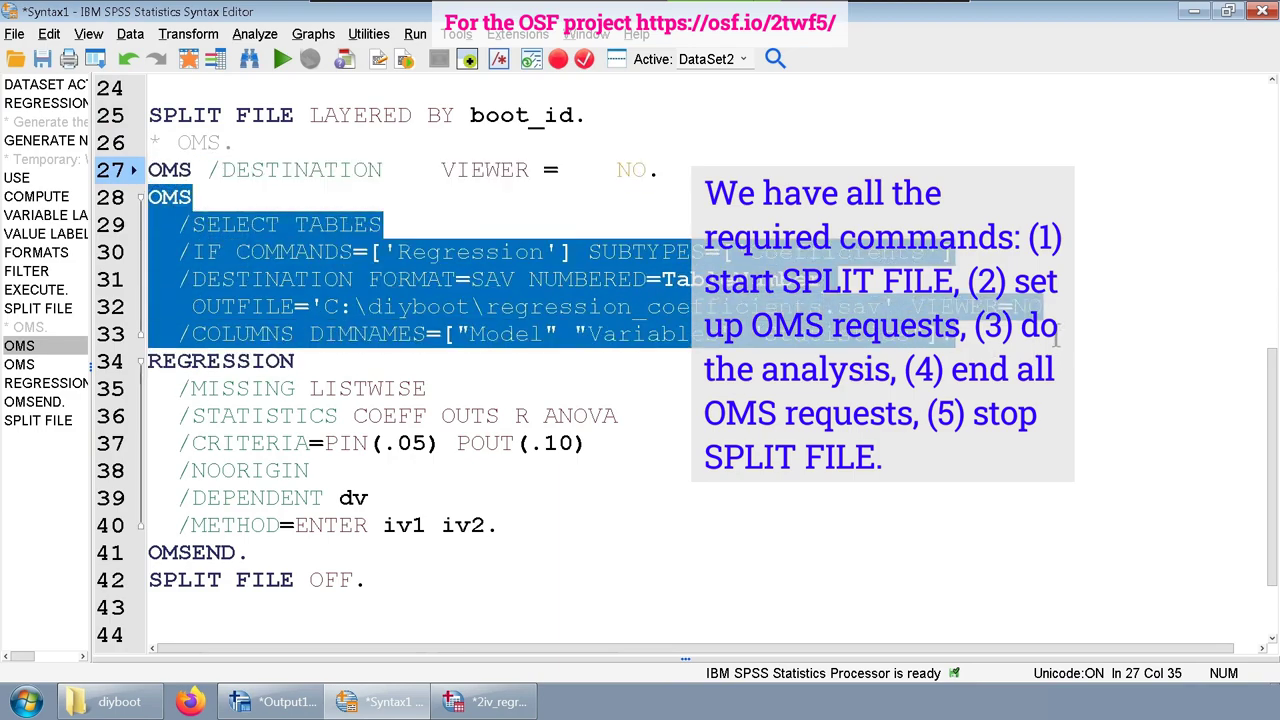
left_click_drag(150, 360, 589, 528)
left_click_drag(148, 552, 329, 563)
left_click_drag(150, 580, 124, 116)
left_click(423, 615)
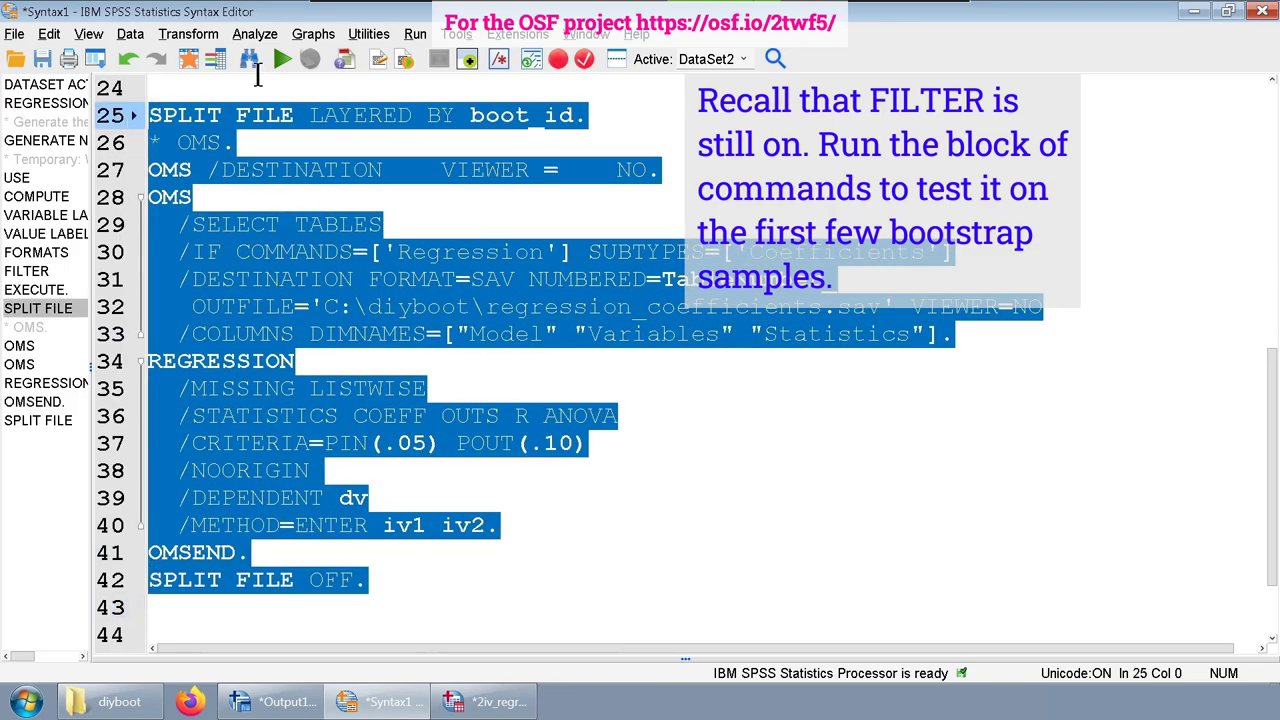
left_click(282, 60)
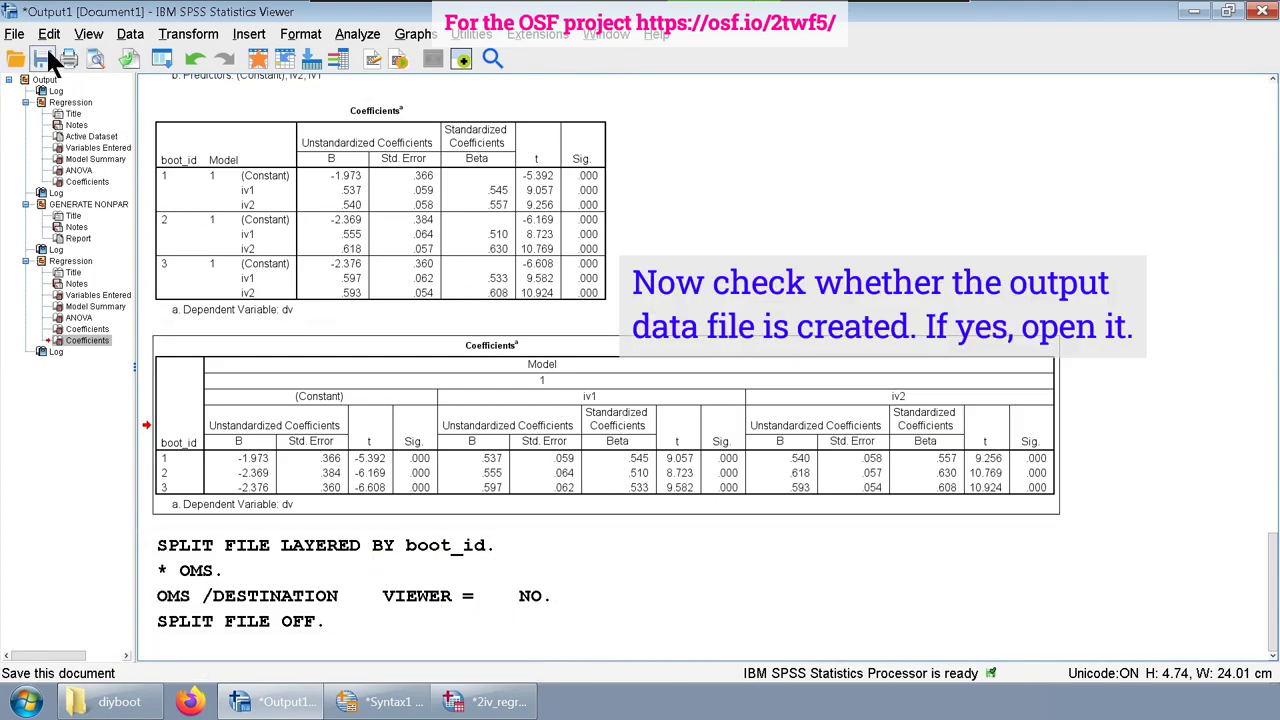
Step: Open the output data file regression_coefficients.sav
left_click(15, 34)
mouse_move(45, 82)
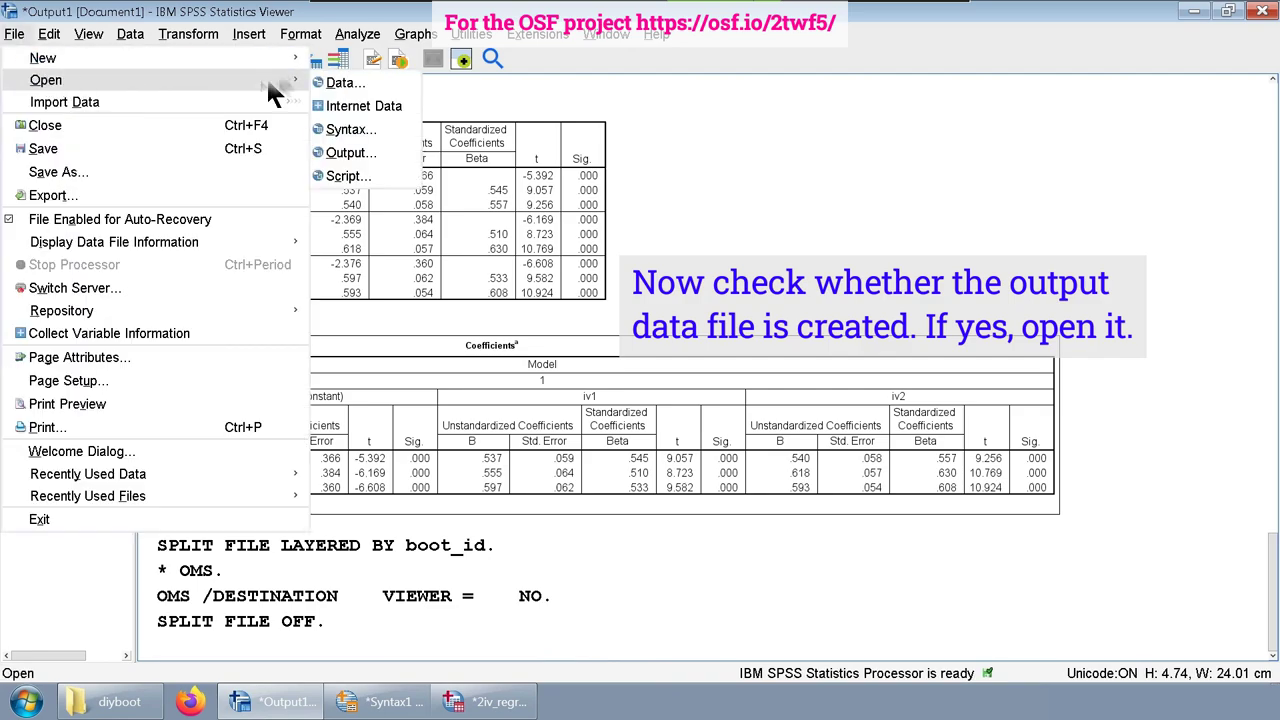
left_click(345, 87)
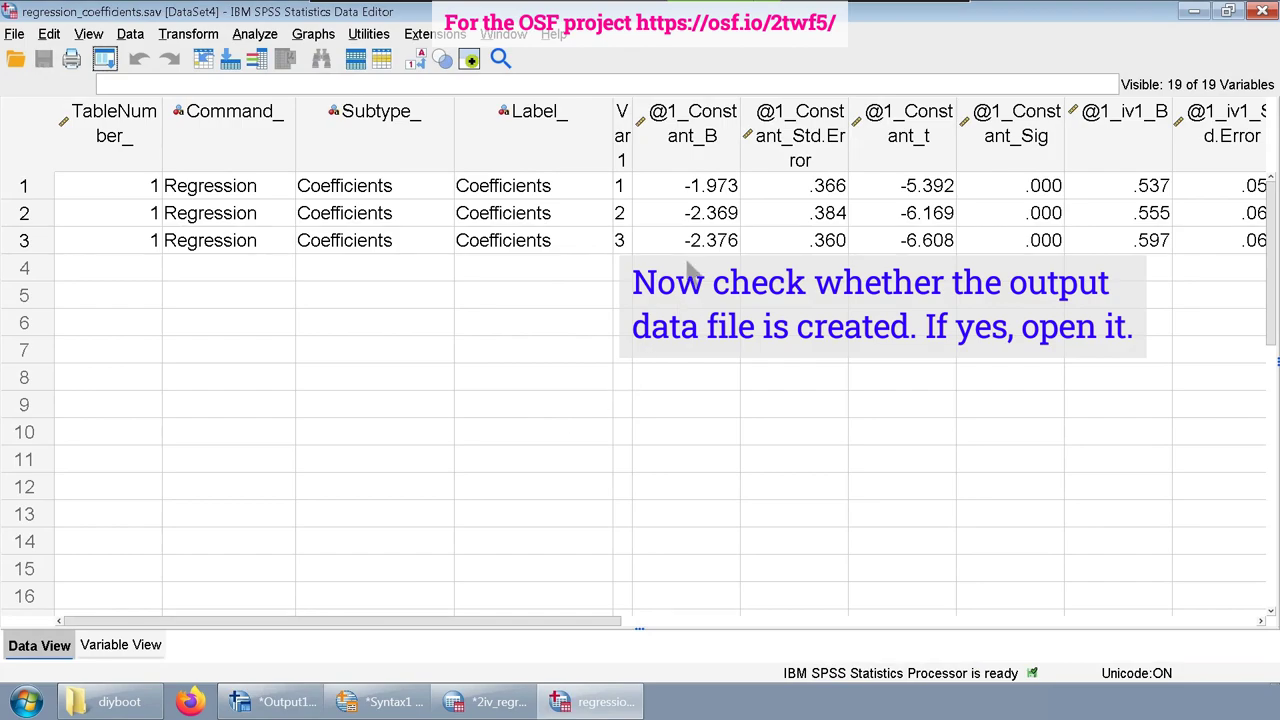
left_click_drag(531, 617, 336, 472)
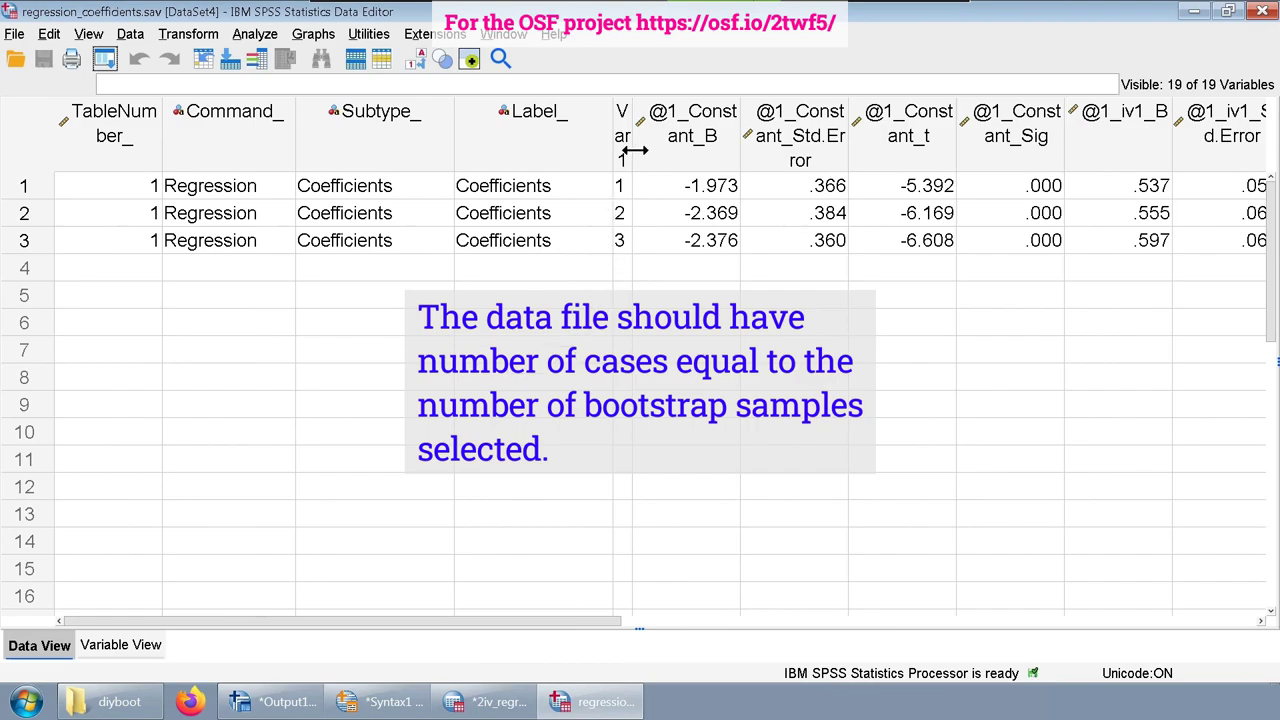
left_click_drag(632, 152, 709, 154)
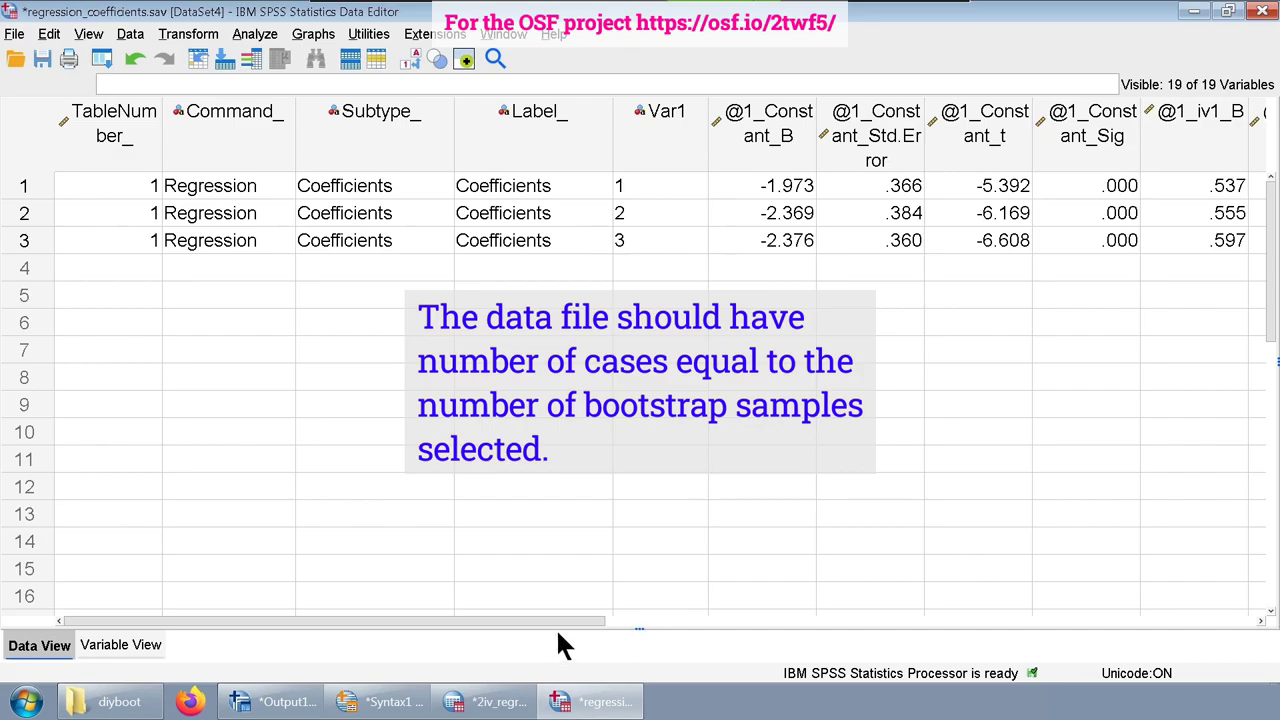
left_click_drag(554, 620, 1000, 636)
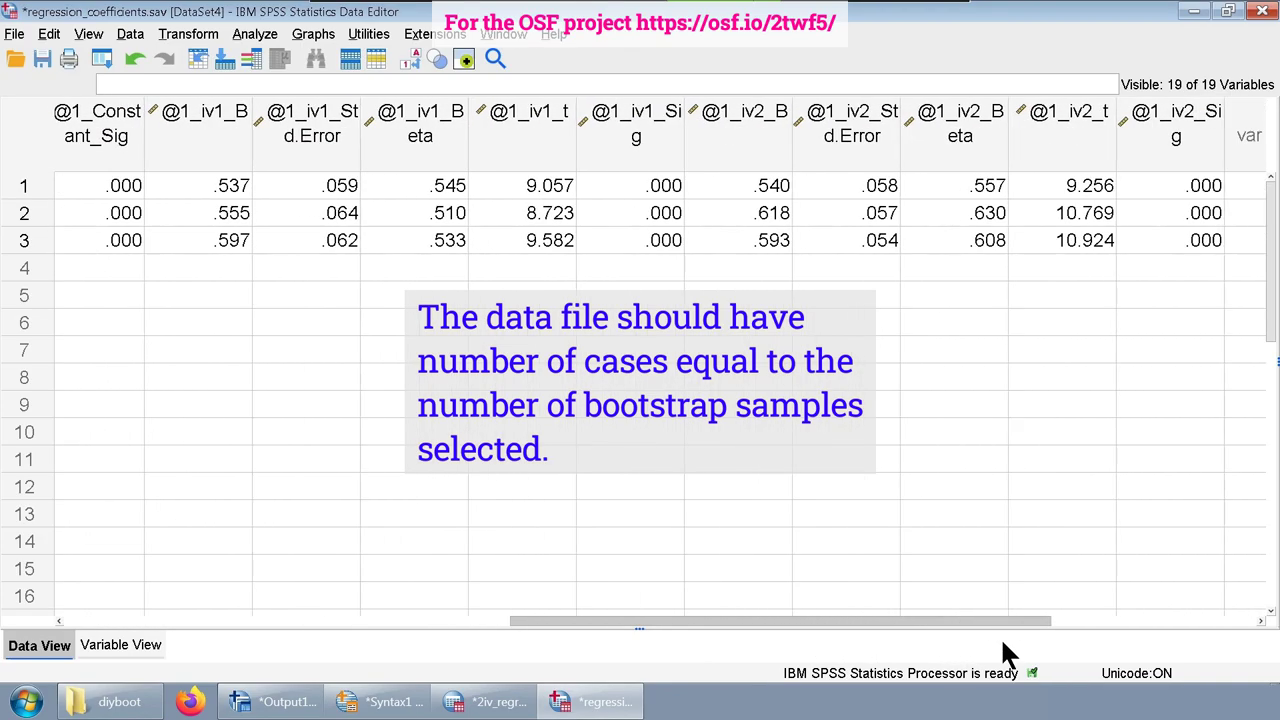
left_click_drag(455, 122, 491, 127)
left_click(430, 213)
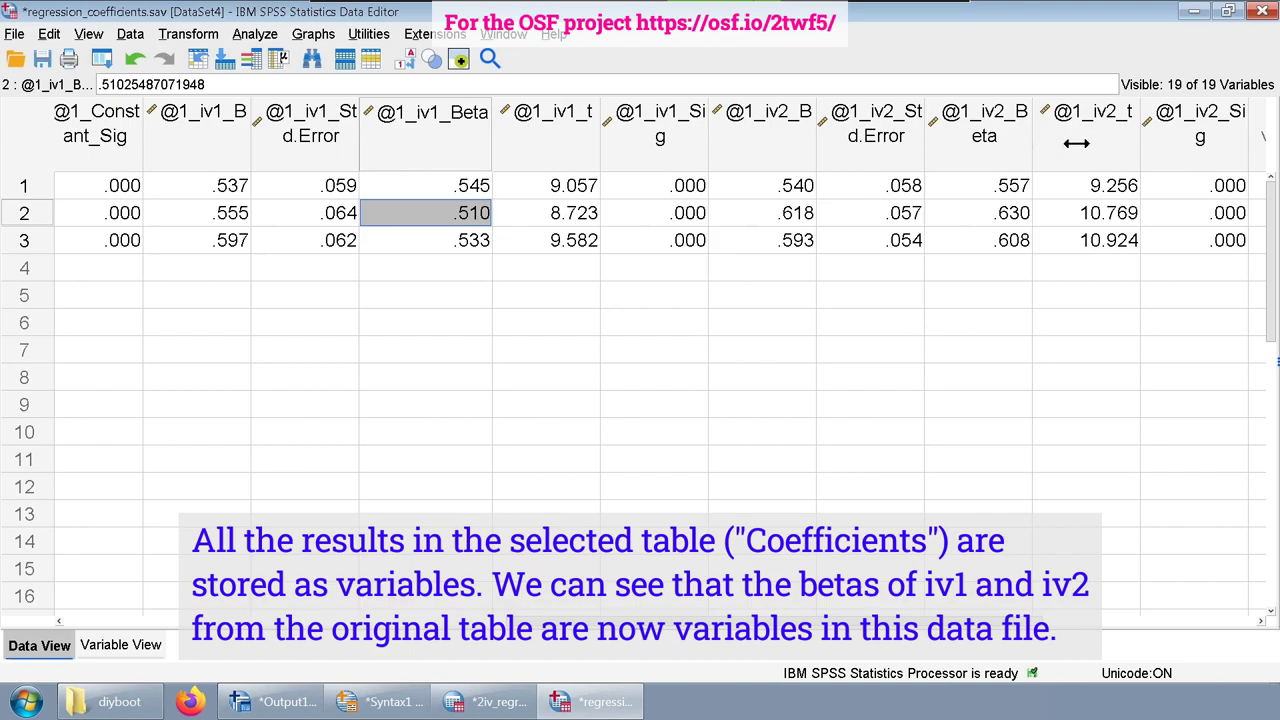
left_click_drag(1031, 140, 1070, 140)
left_click(444, 300)
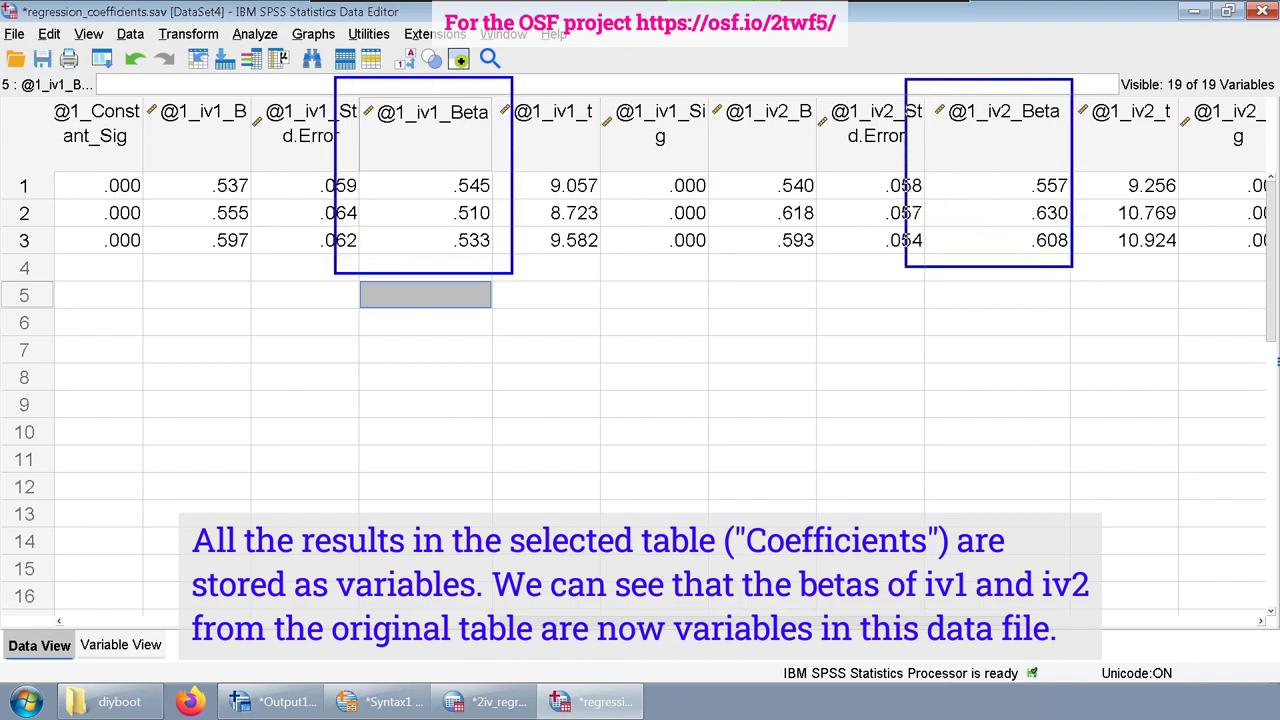
Step: Shrink the data window above the output and compare the iv1 and iv2 betas with the pivoted Coefficients table
left_click(1227, 10)
left_click_drag(843, 478, 1140, 330)
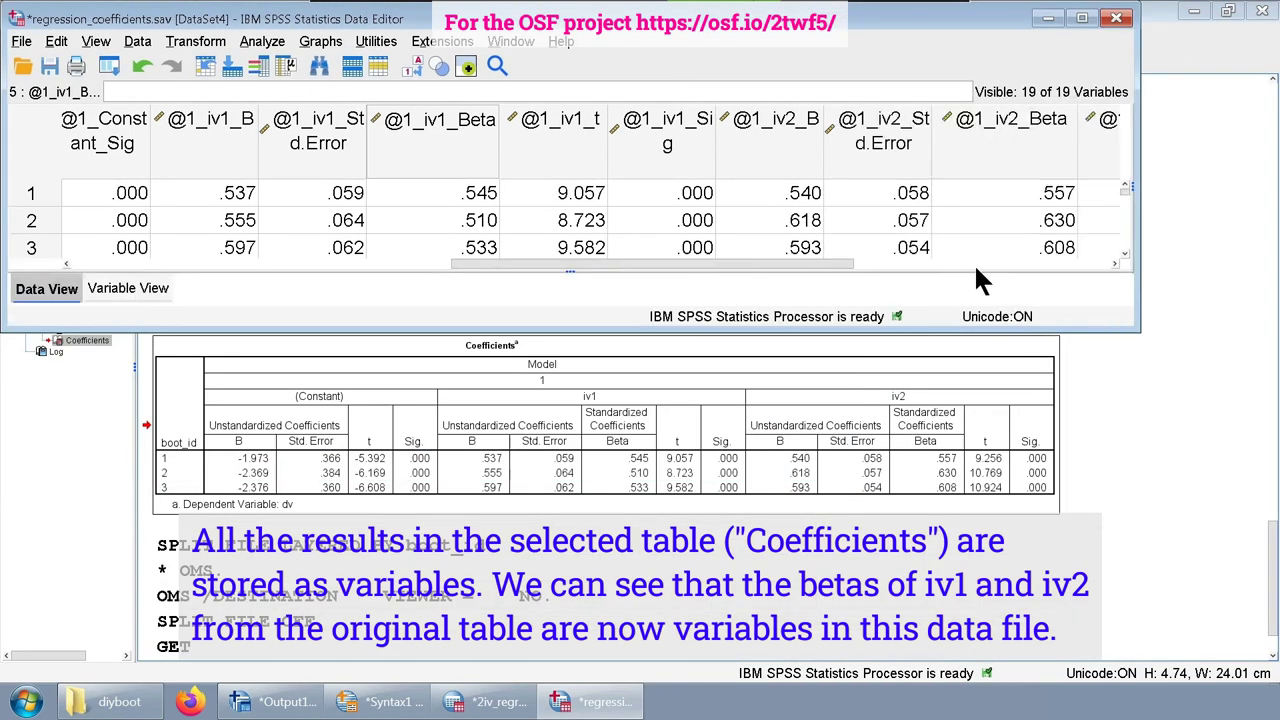
left_click_drag(428, 191, 434, 240)
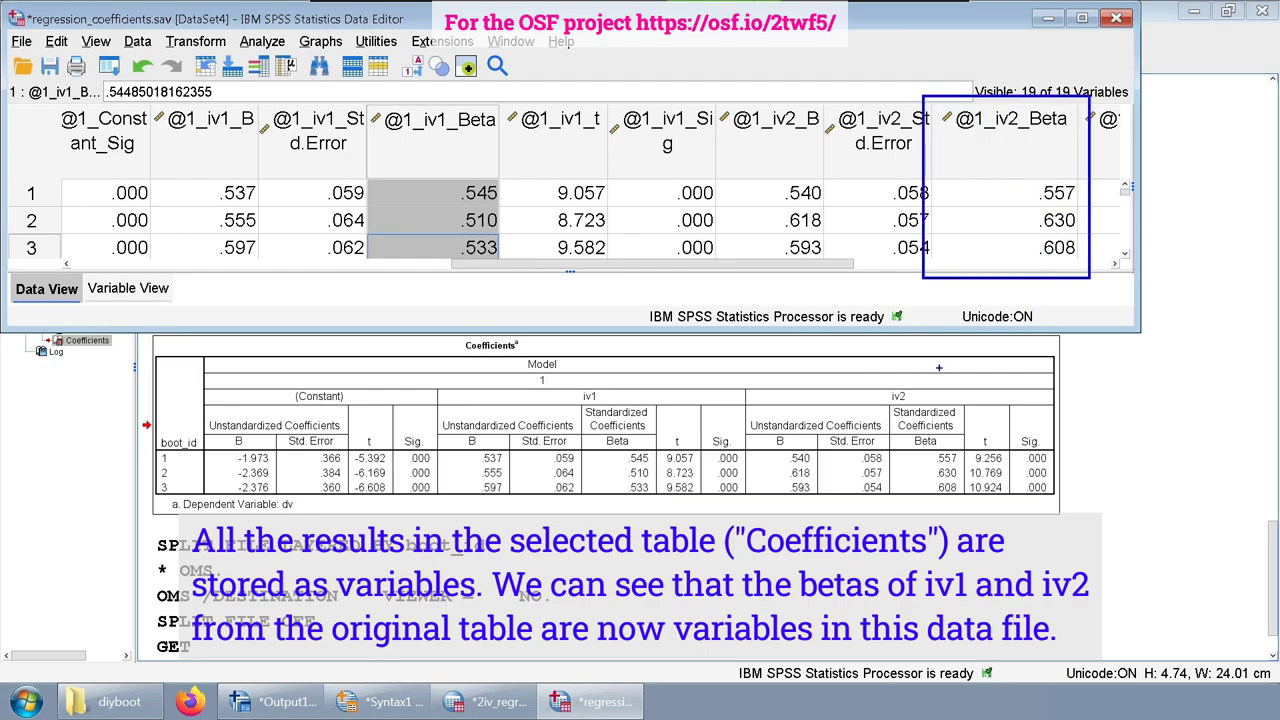
mouse_move(876, 374)
left_mouse_down()
mouse_move(926, 402)
mouse_move(980, 530)
mouse_move(982, 514)
left_mouse_up()
key("Escape")
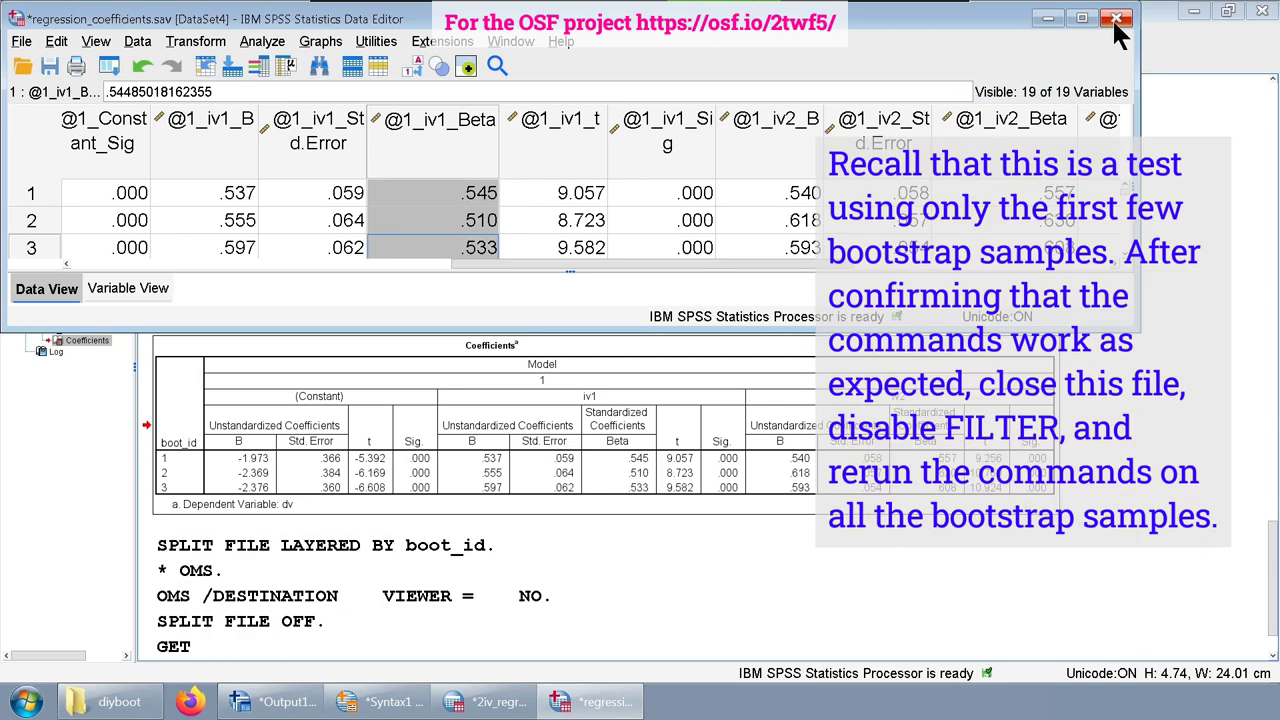
Step: Close regression_coefficients.sav without saving the changes and return to the syntax
left_click(1116, 20)
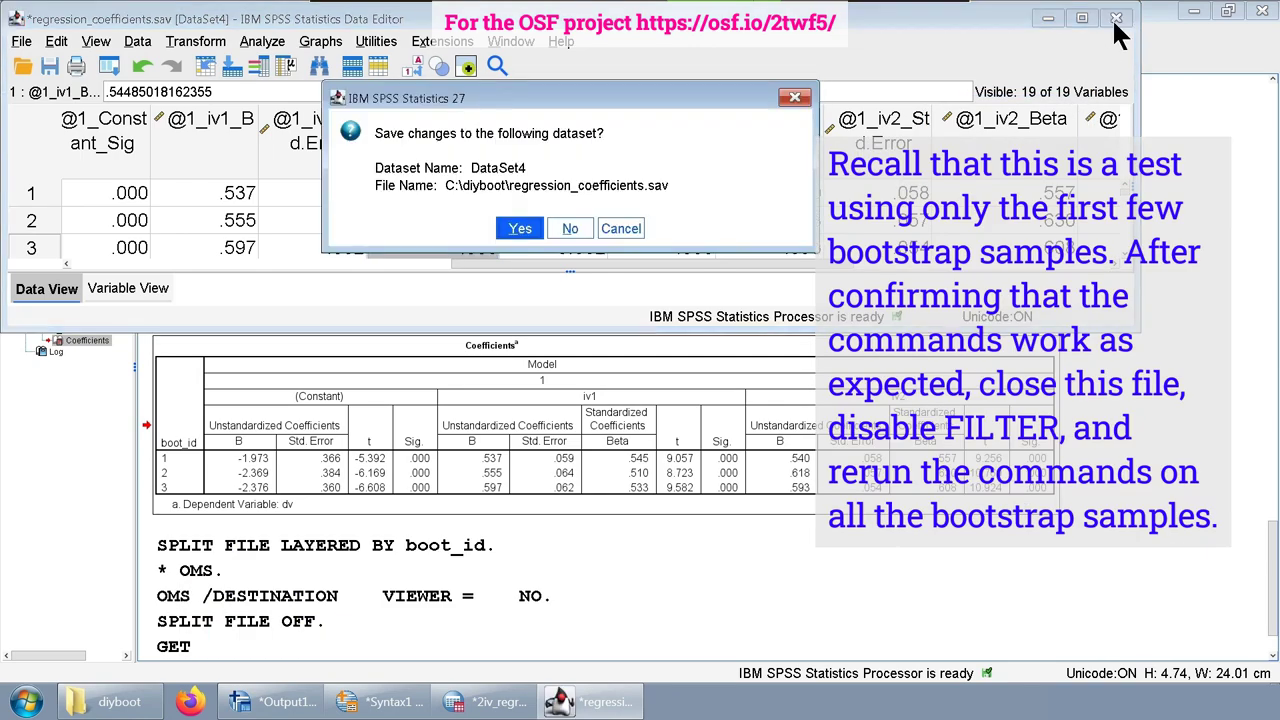
left_click(568, 230)
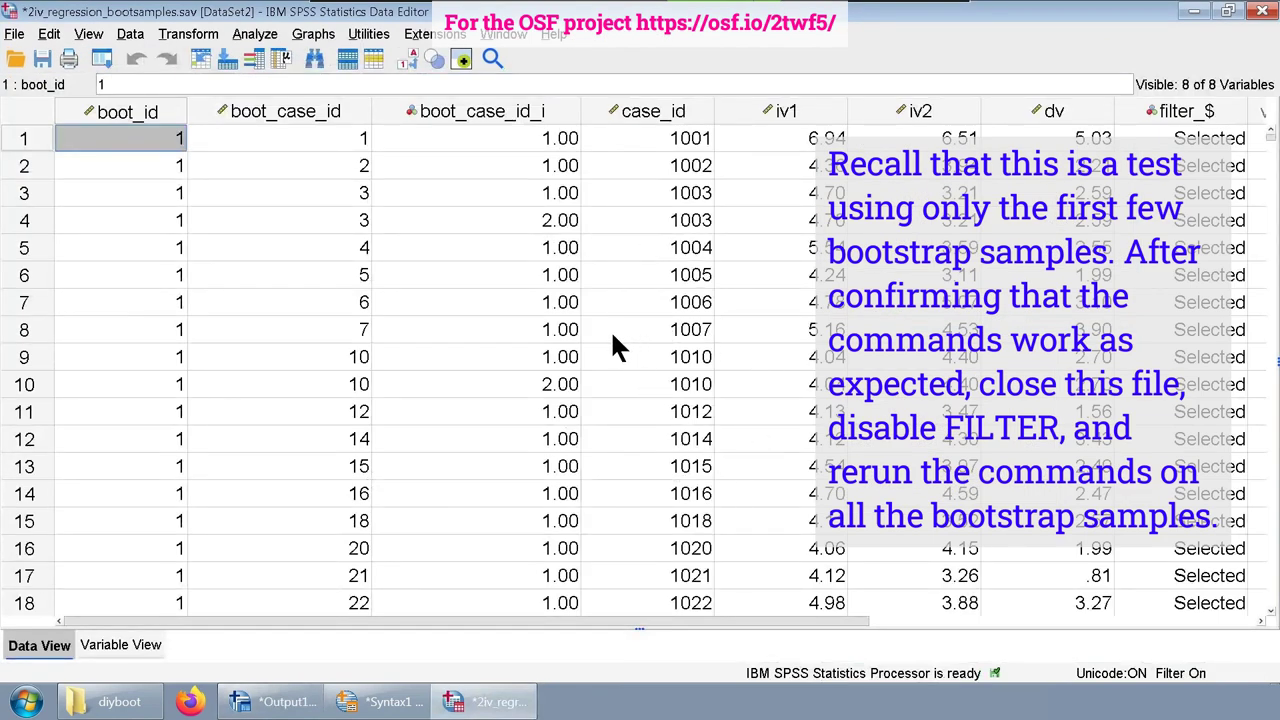
left_click(396, 712)
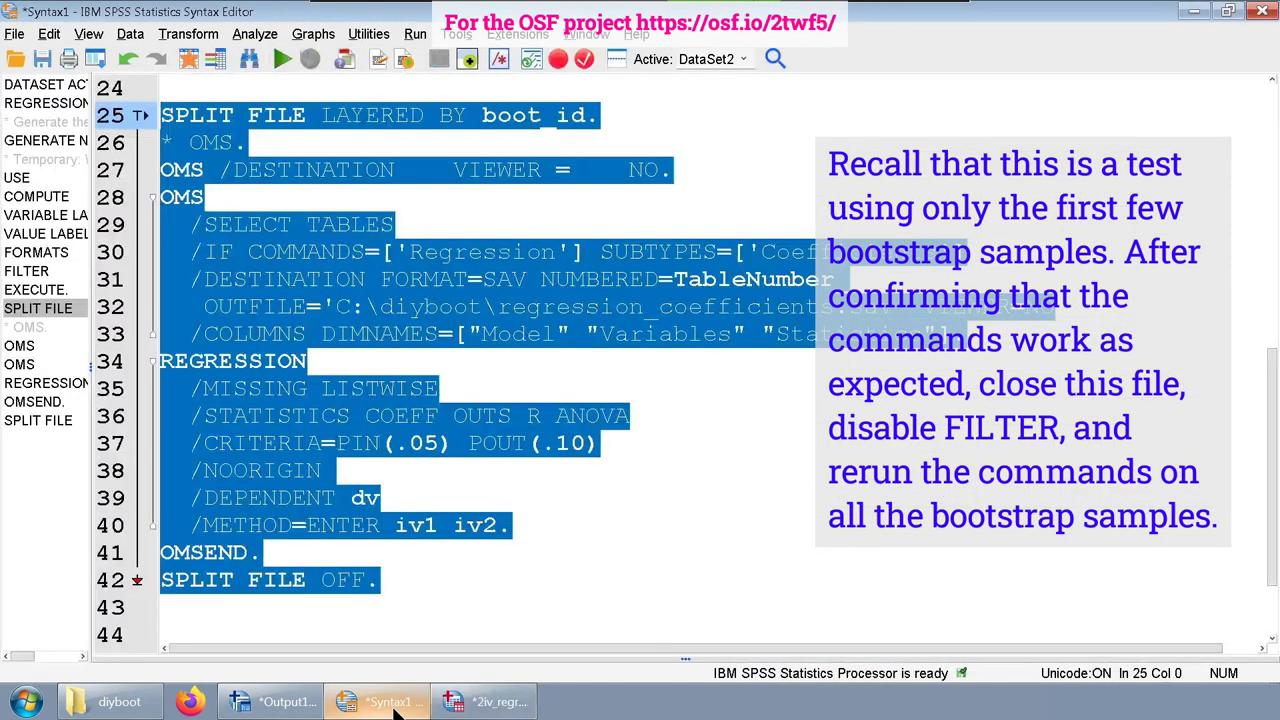
Step: Comment out the temporary filter commands from USE ALL through EXECUTE above the SPLIT FILE command
left_click(400, 578)
scroll(345, 345, "up", 4)
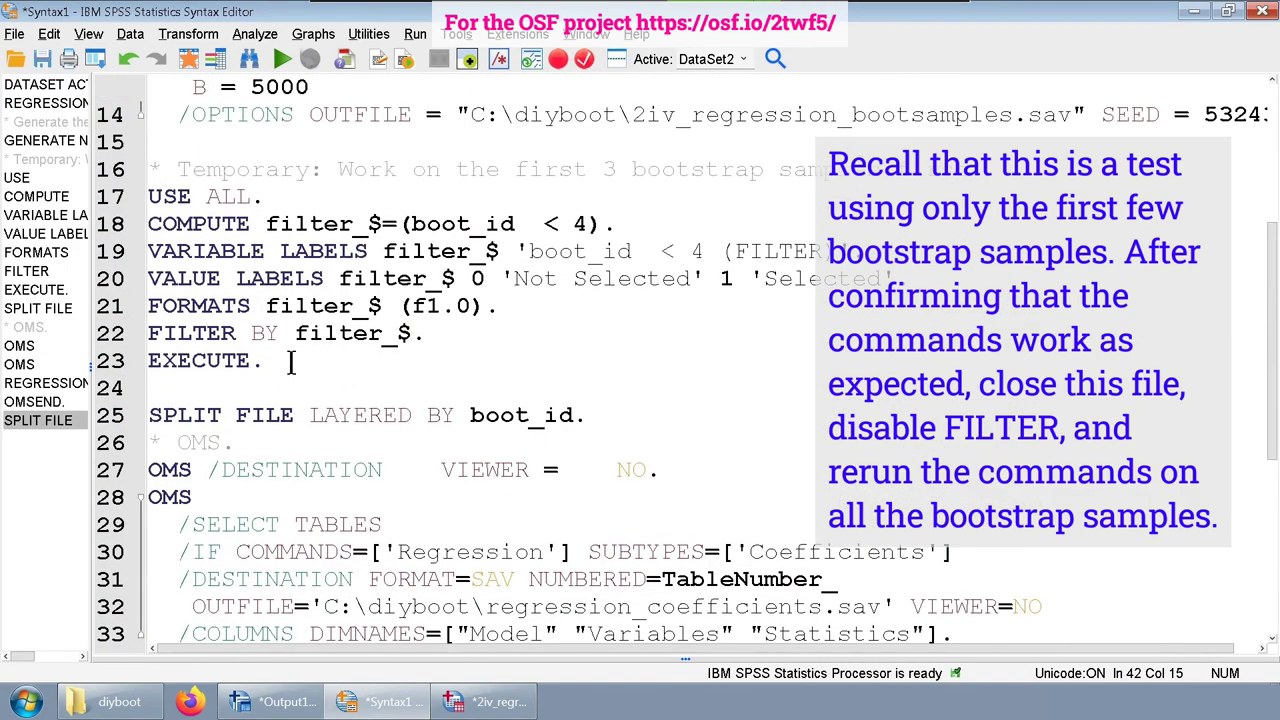
left_click_drag(282, 362, 113, 170)
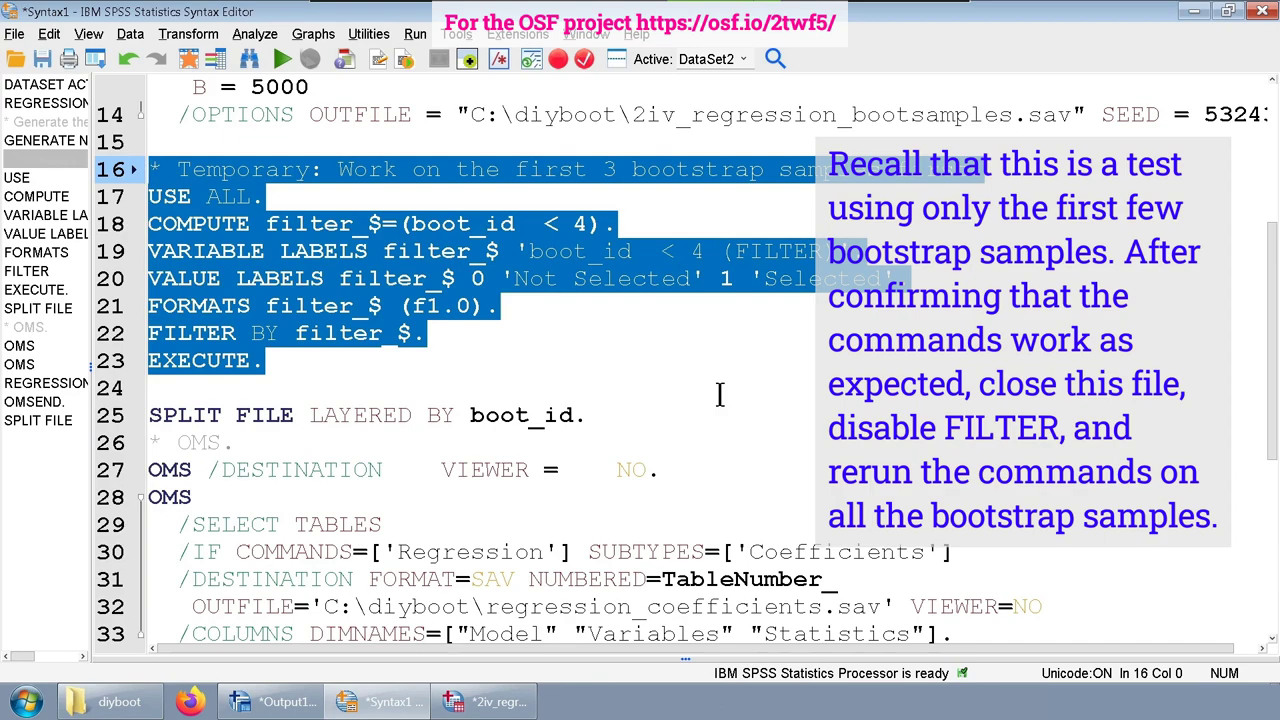
left_click(499, 60)
left_click(537, 383)
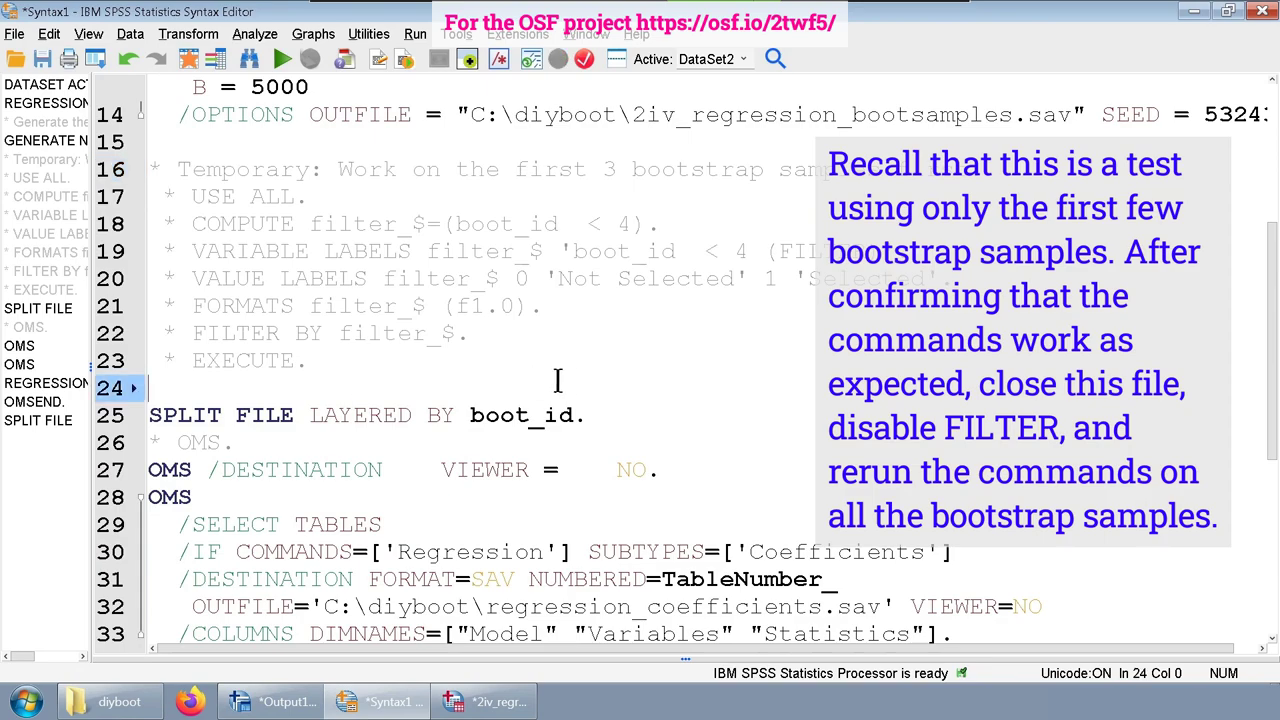
Step: Turn off the boot_id < 4 filter by selecting all cases in Select Cases
scroll(641, 380, "down", 2)
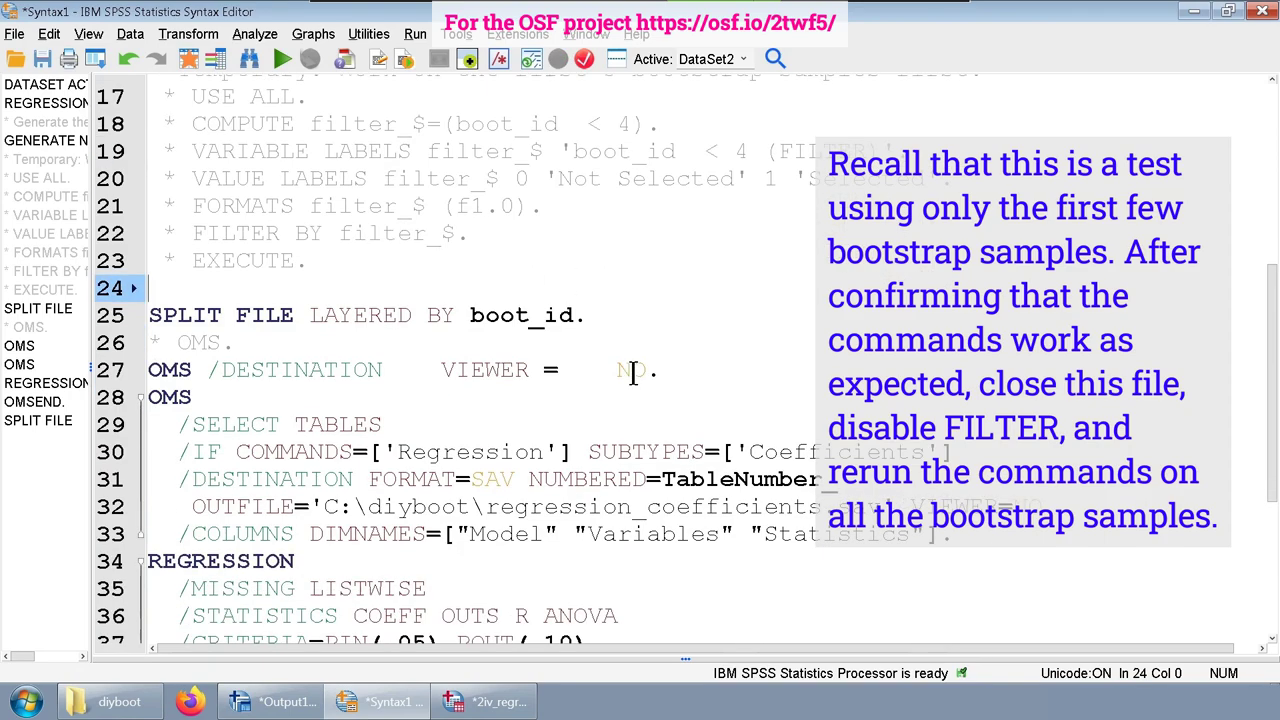
left_click(130, 34)
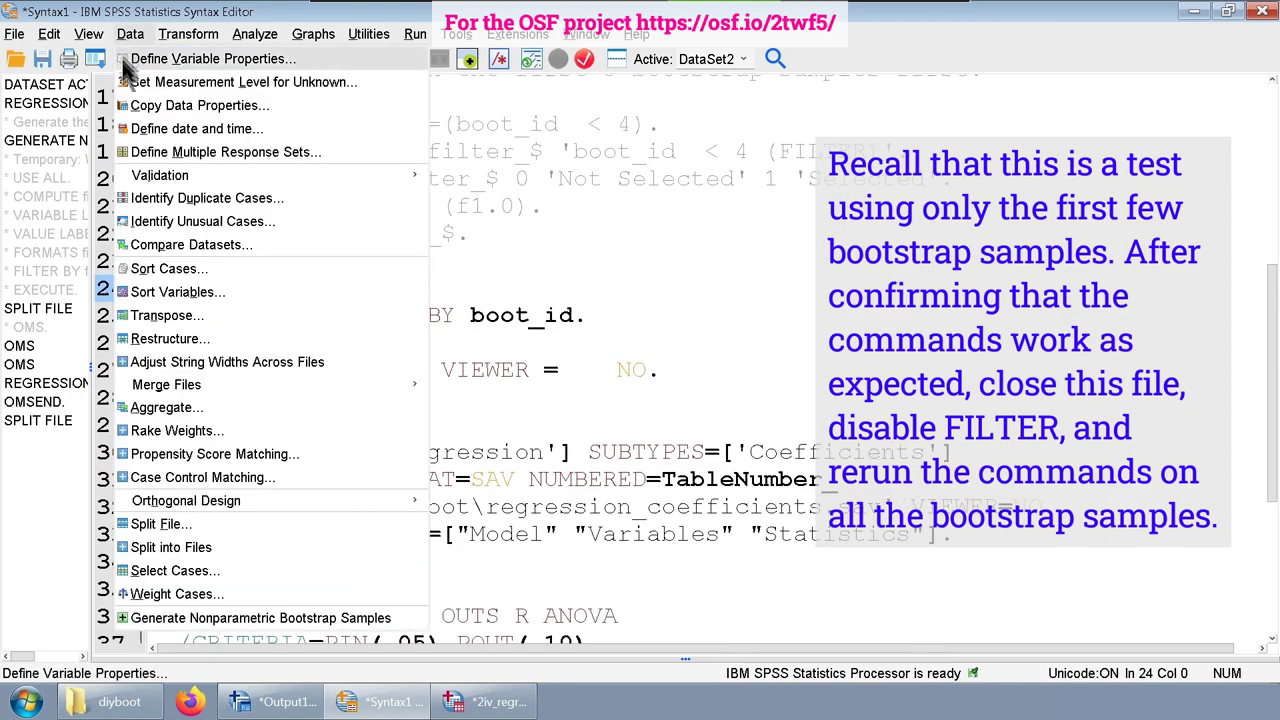
left_click(275, 572)
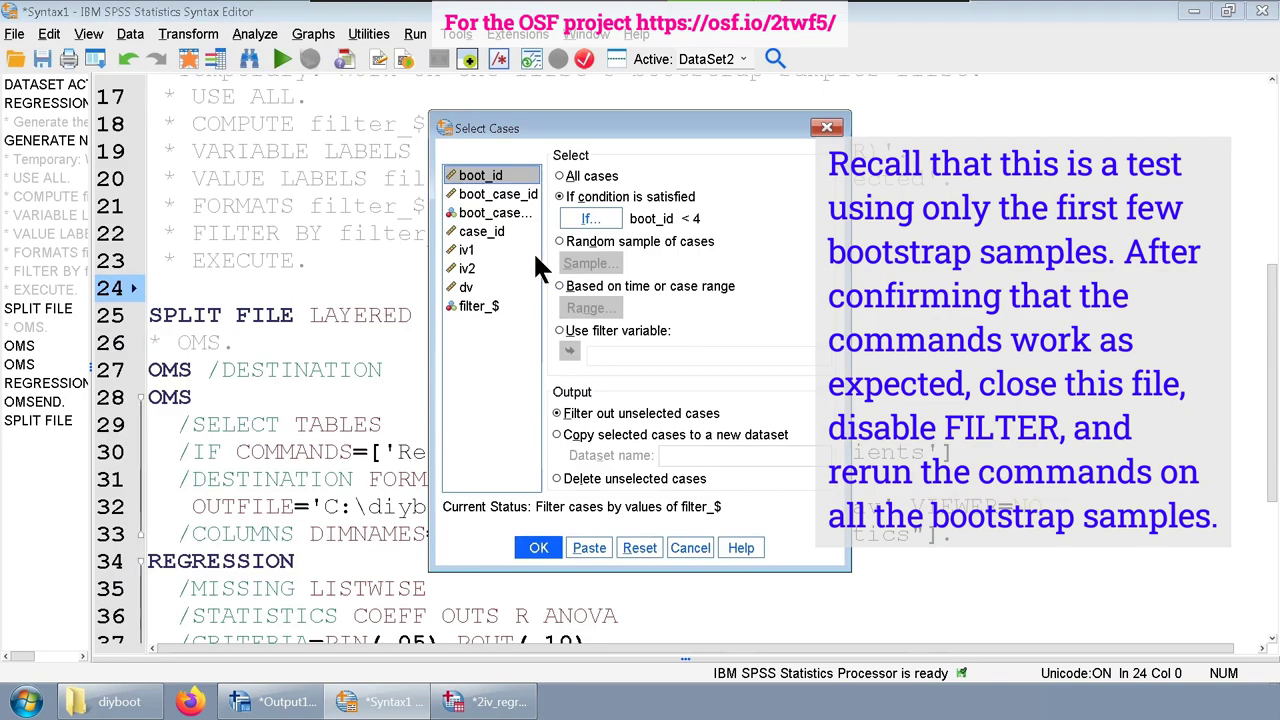
left_click(585, 177)
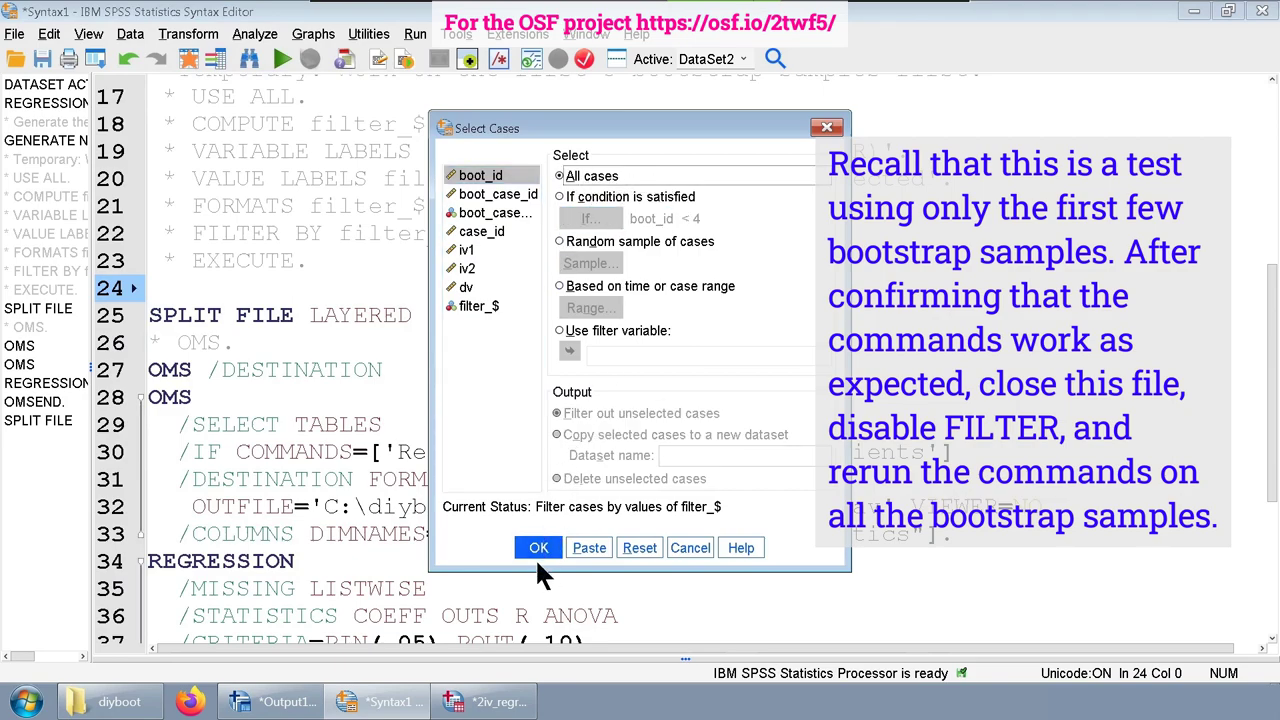
left_click(540, 550)
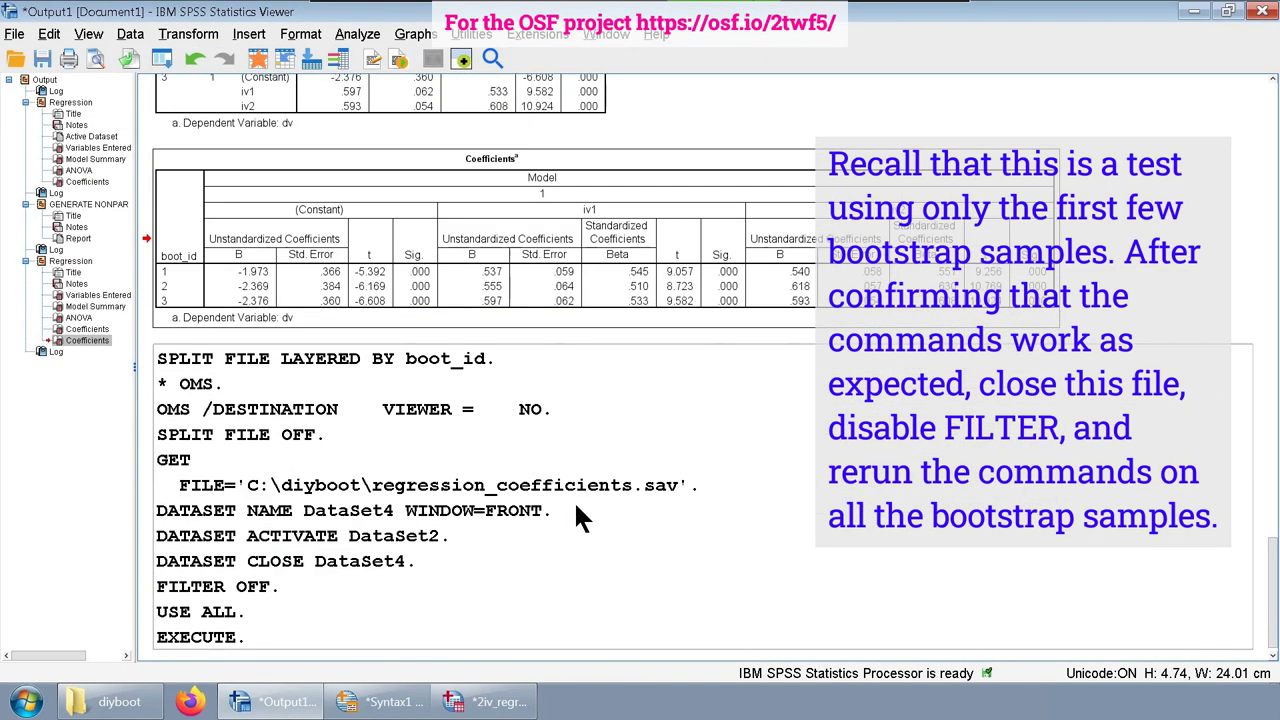
Step: Check the last and first cases of boot_id in 2iv_regression_bootsamples.sav to verify that no filter is active
left_click(488, 701)
left_click(128, 312)
key("ctrl+Down")
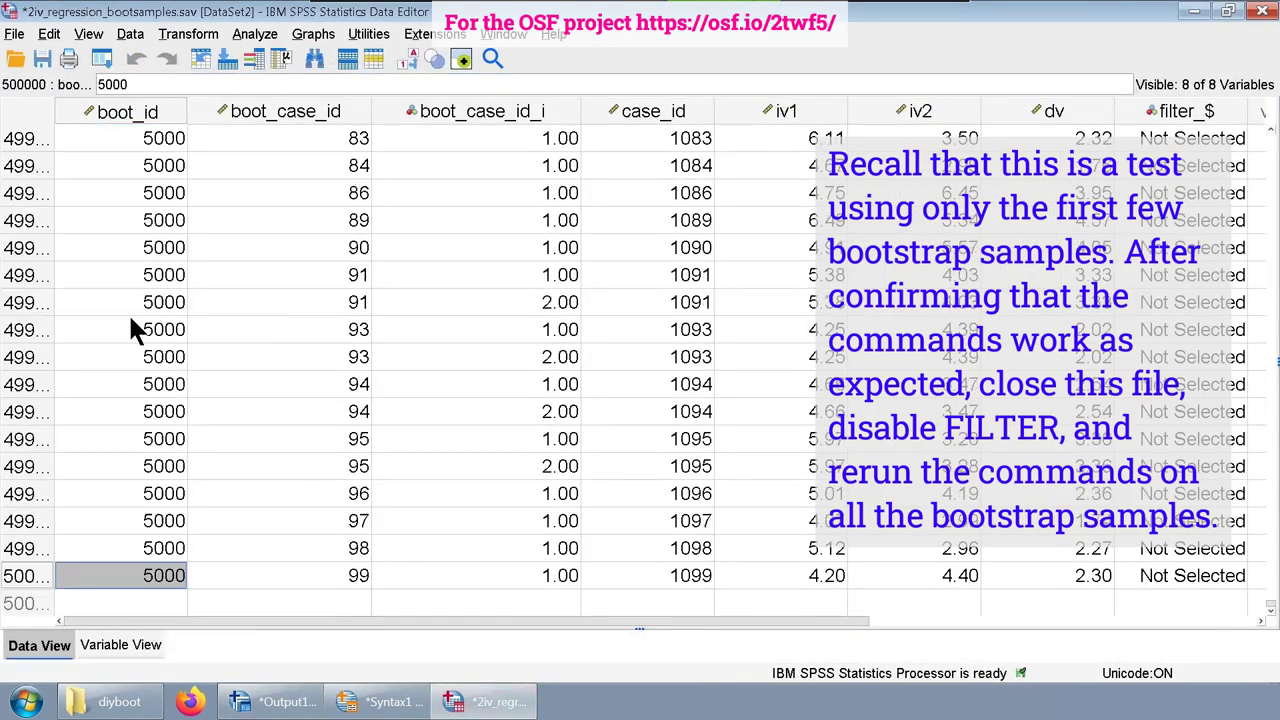
key("ctrl+Up")
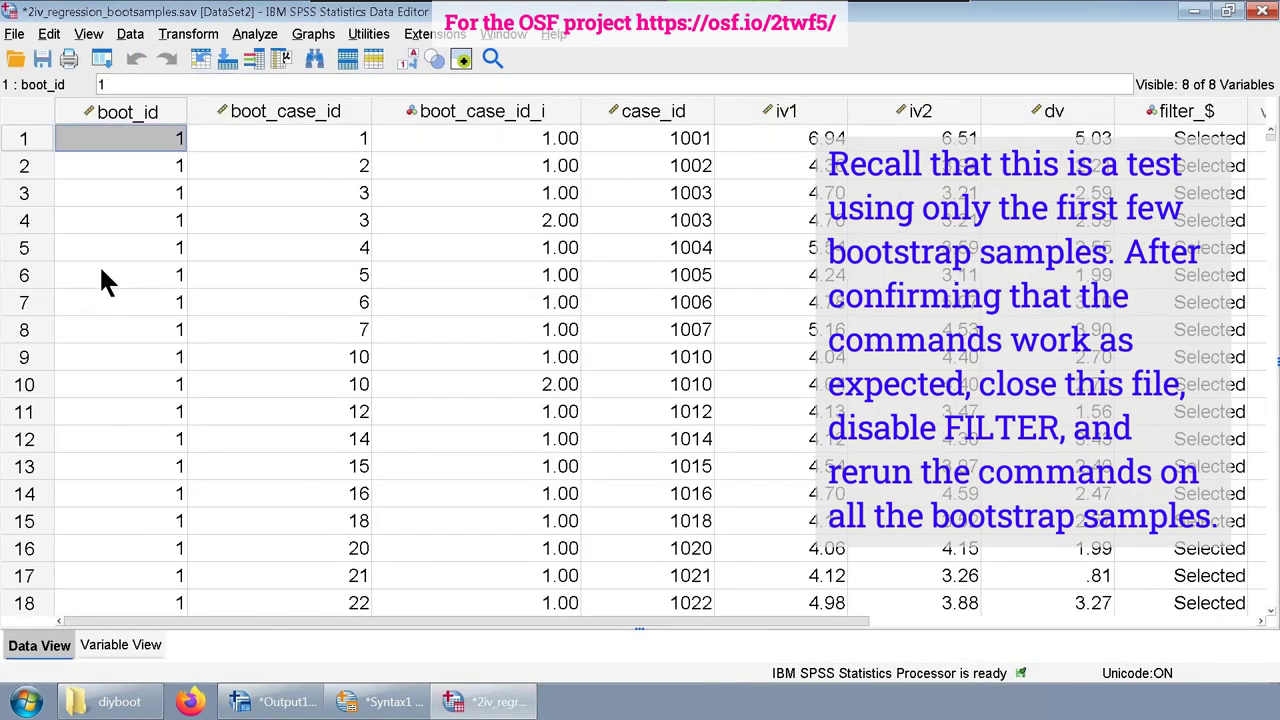
Step: Rerun the block from SPLIT FILE LAYERED BY boot_id through SPLIT FILE OFF on all bootstrap samples
left_click(380, 701)
scroll(520, 425, "down", 1)
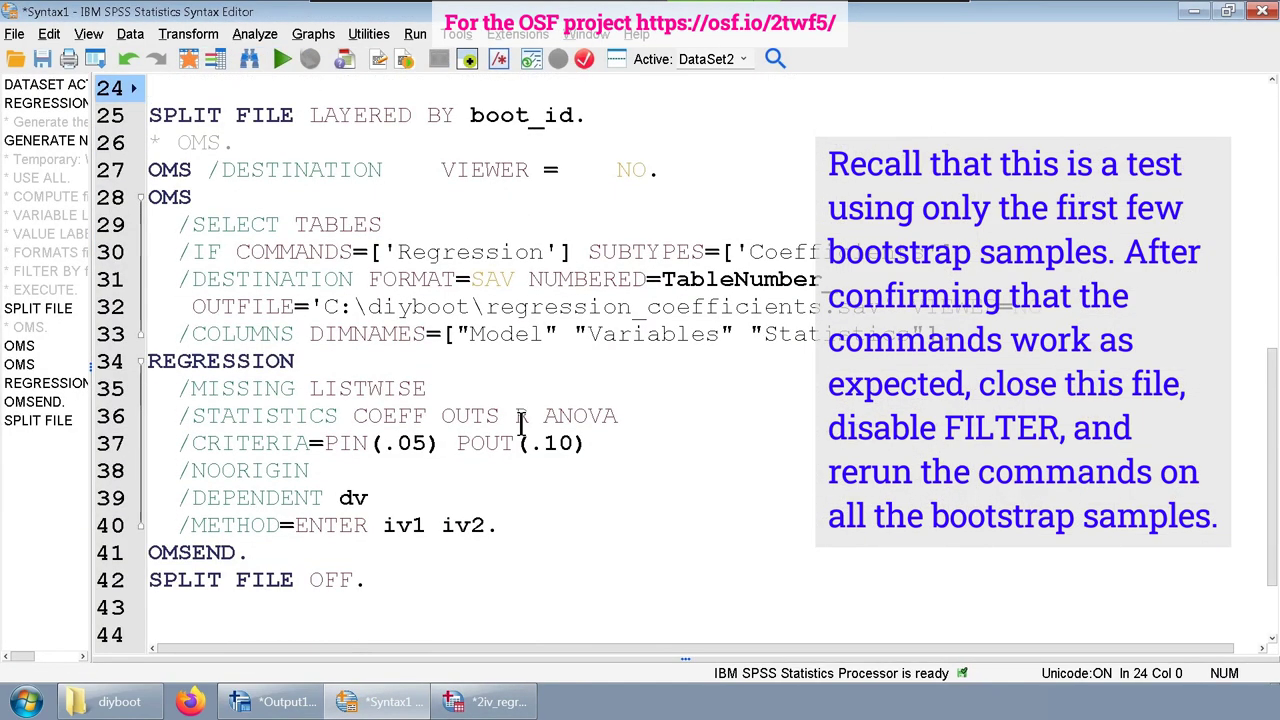
left_click_drag(398, 588, 150, 126)
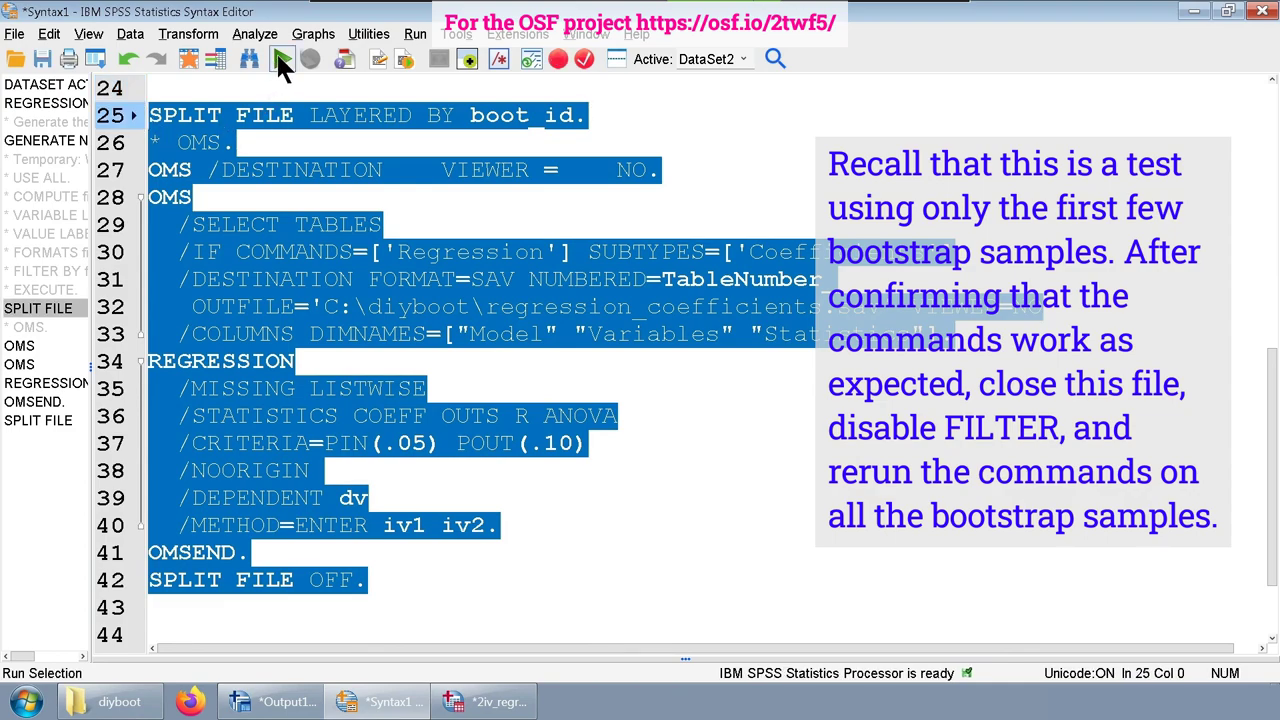
left_click(281, 60)
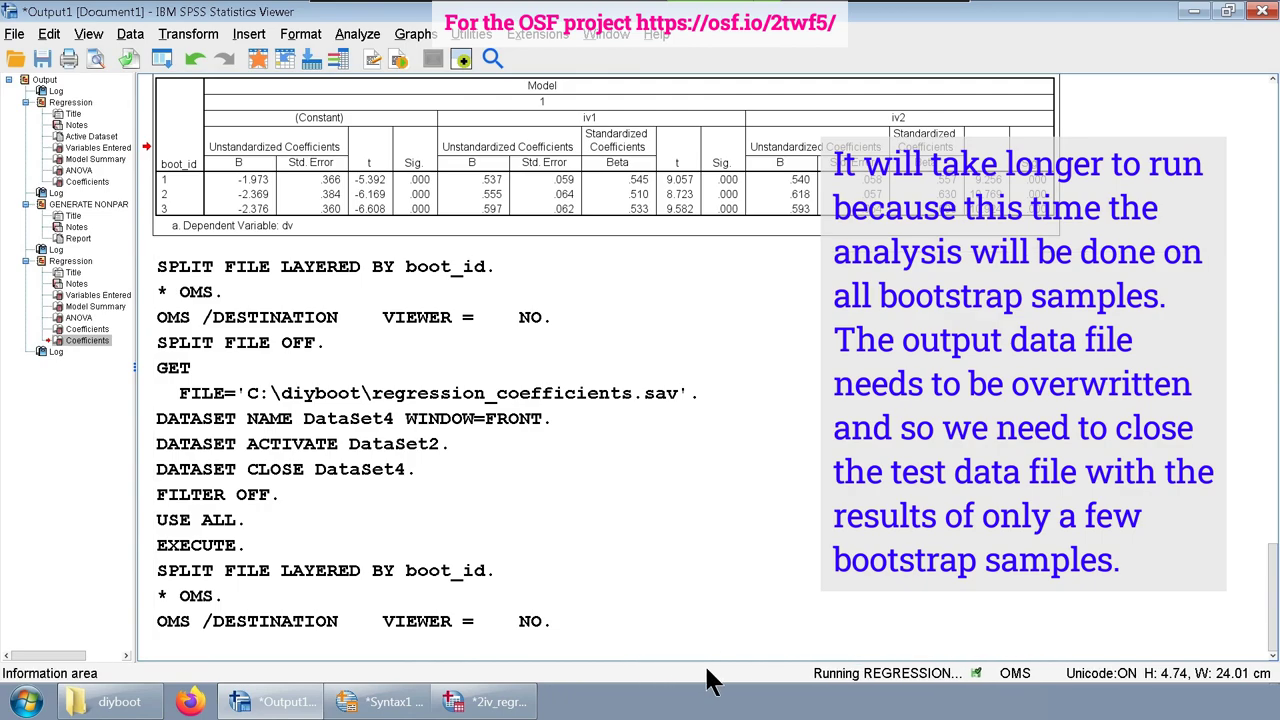
mouse_move(775, 636)
left_mouse_down()
mouse_move(792, 676)
mouse_move(990, 705)
mouse_move(1041, 692)
left_mouse_up()
Step: Open the regenerated regression_coefficients.sav from the diyboot folder
left_click(15, 34)
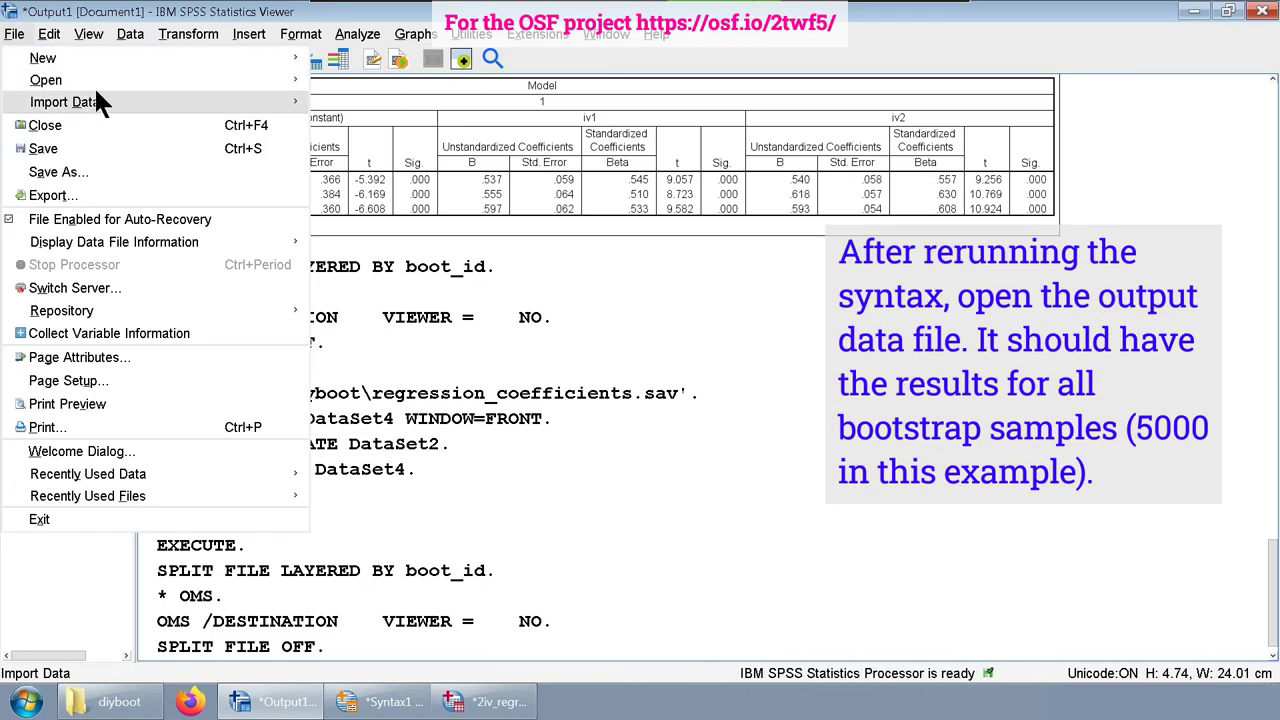
mouse_move(118, 80)
left_click(366, 83)
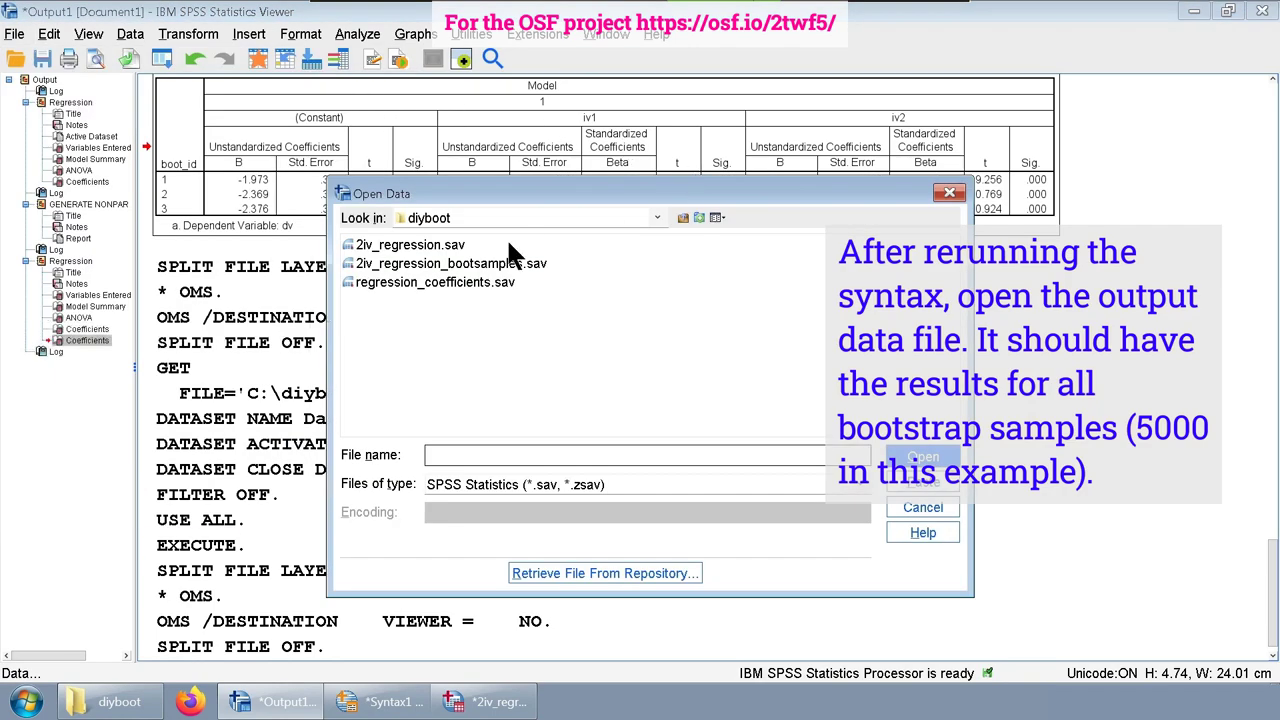
left_click(425, 283)
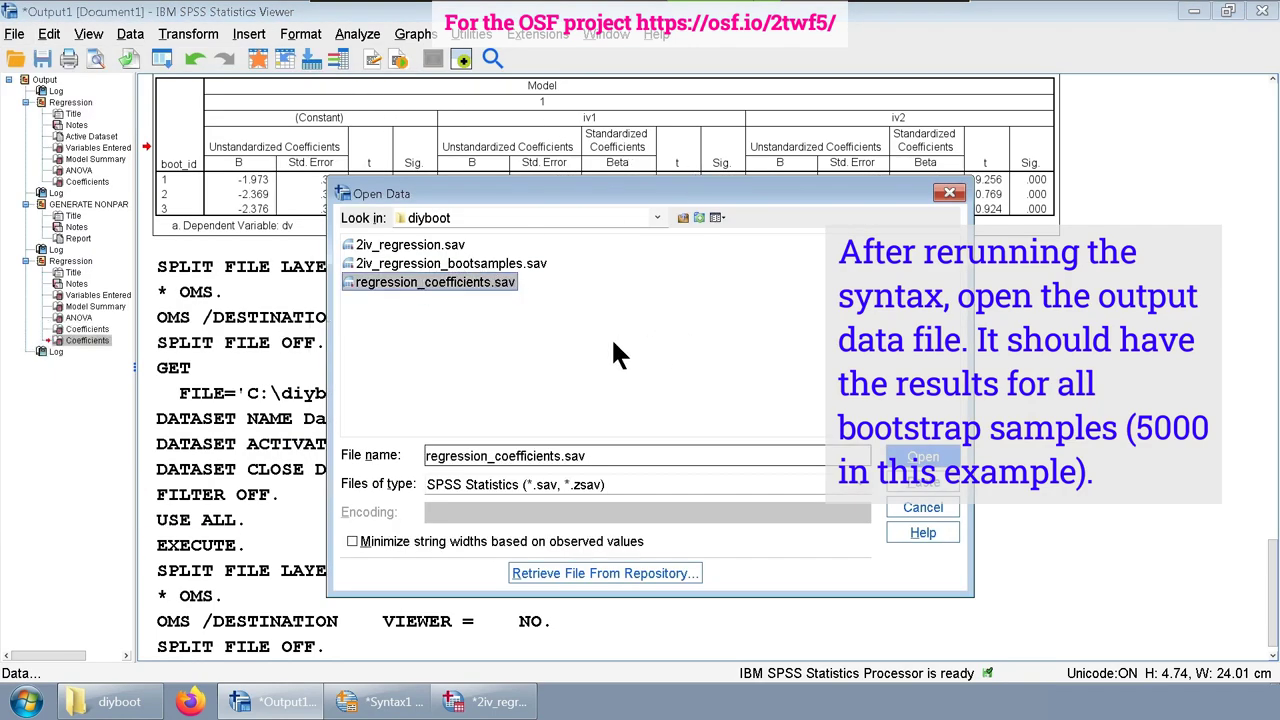
left_click(923, 457)
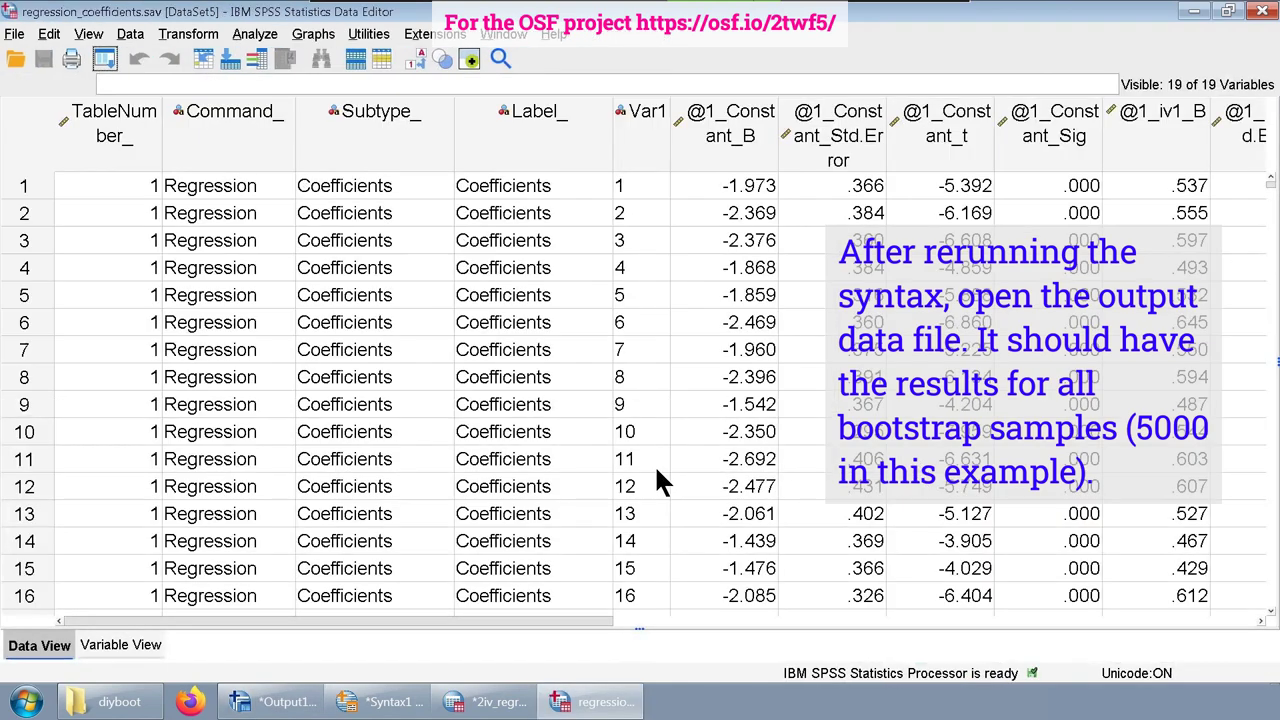
Step: Check the last and first cases of Var1 in regression_coefficients.sav to verify that all bootstrap samples are covered
left_click(108, 214)
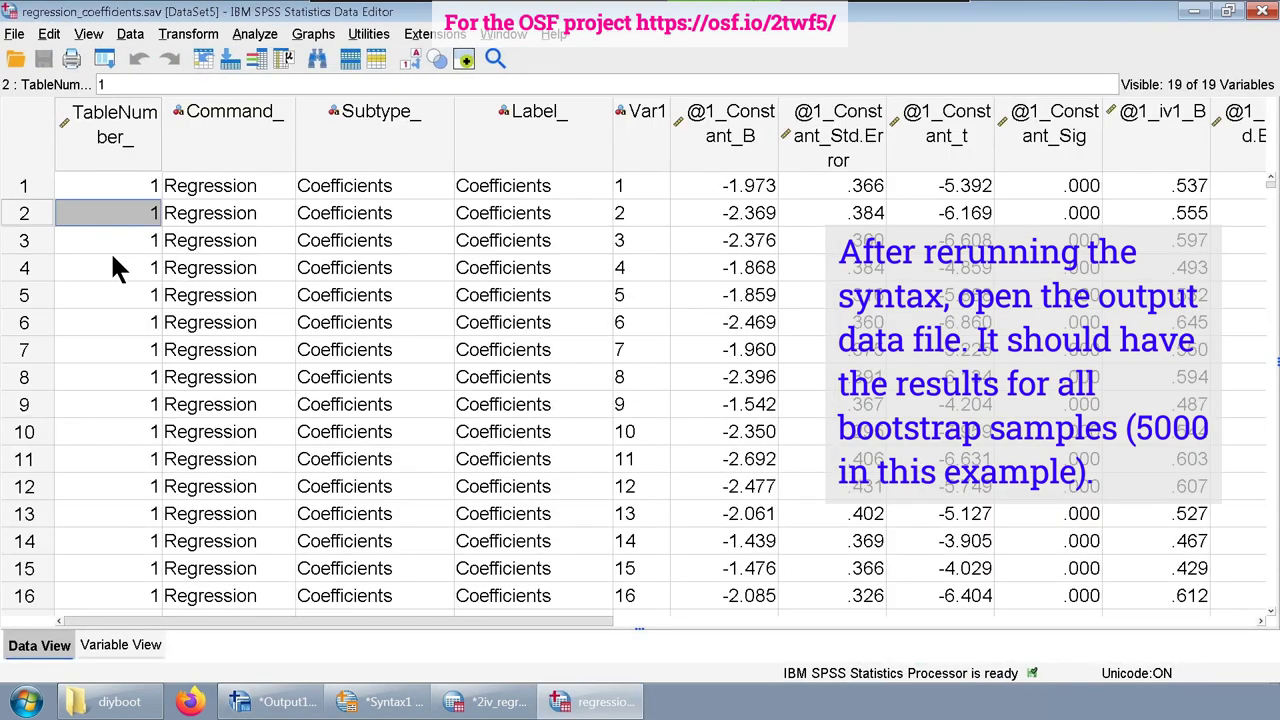
key("Right")
key("Right")
key("Right")
key("Right")
key("ctrl+Down")
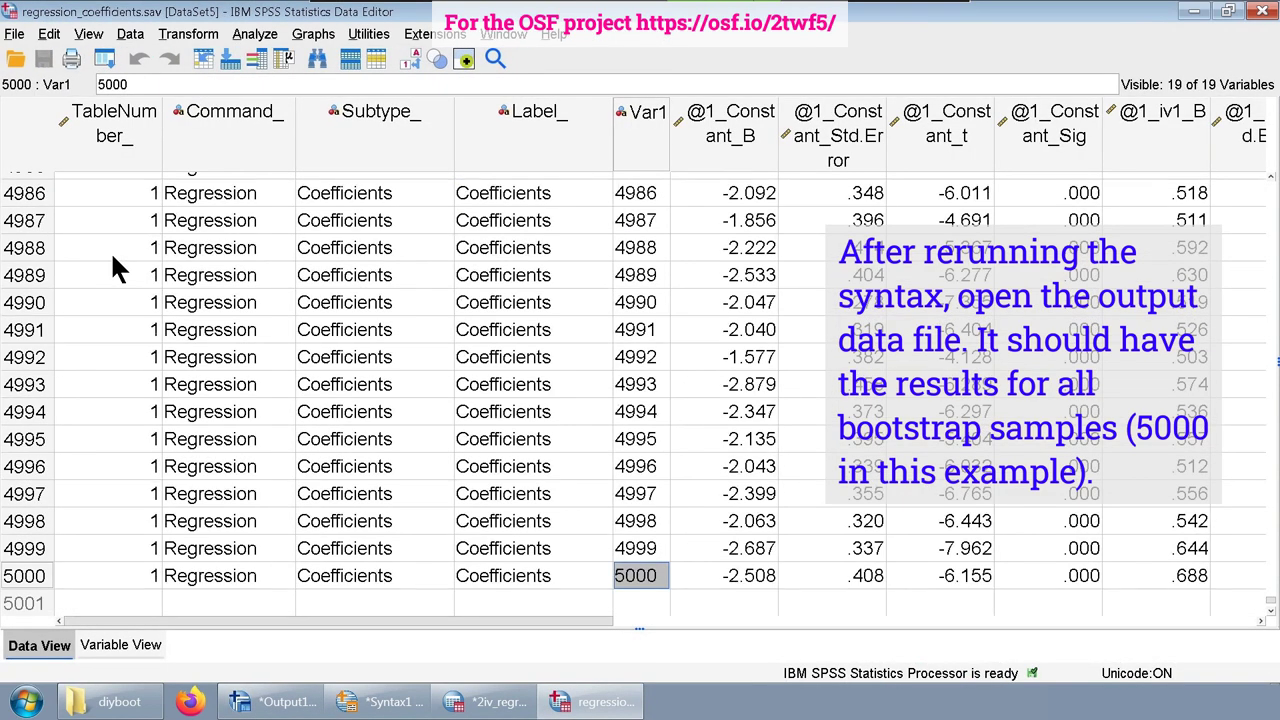
key("ctrl+Up")
Step: Look across the coefficient columns of the first case to locate the betas of iv1 and iv2
key("Right")
key("Right")
key("Right")
key("Right")
key("Right")
key("Right")
key("Right")
key("Right")
key("Right")
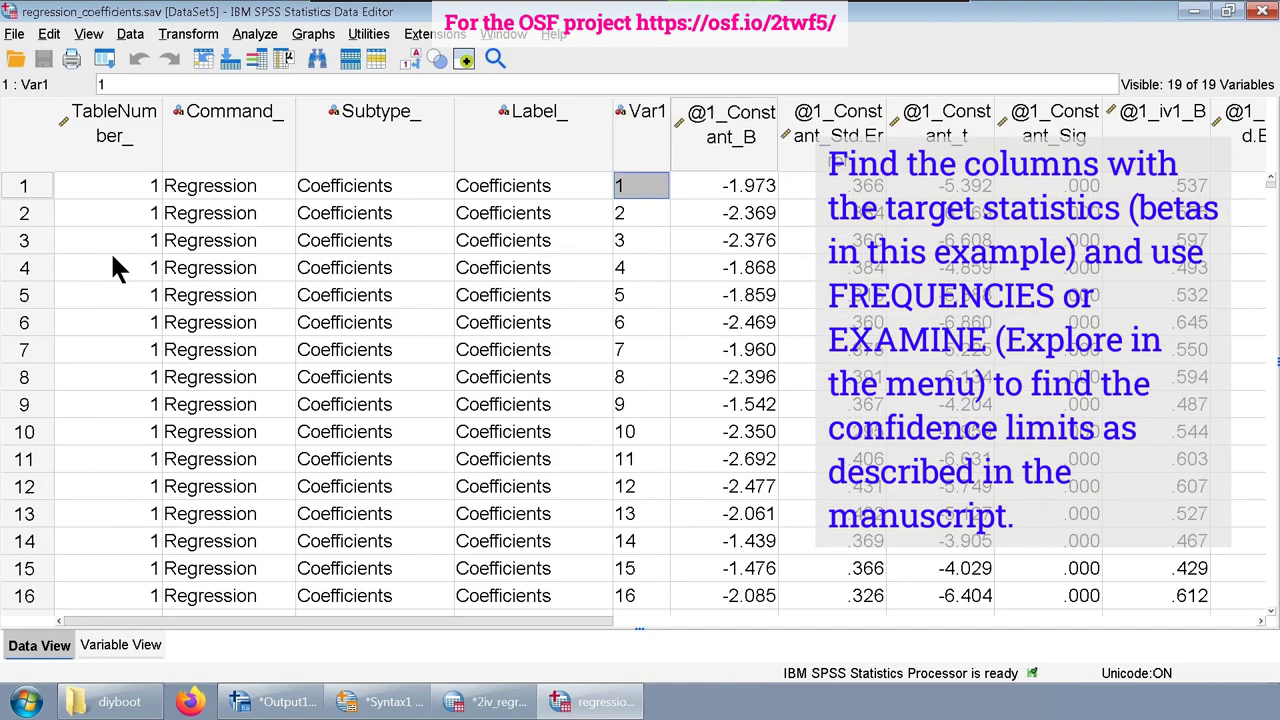
key("Right")
key("Right")
key("Right")
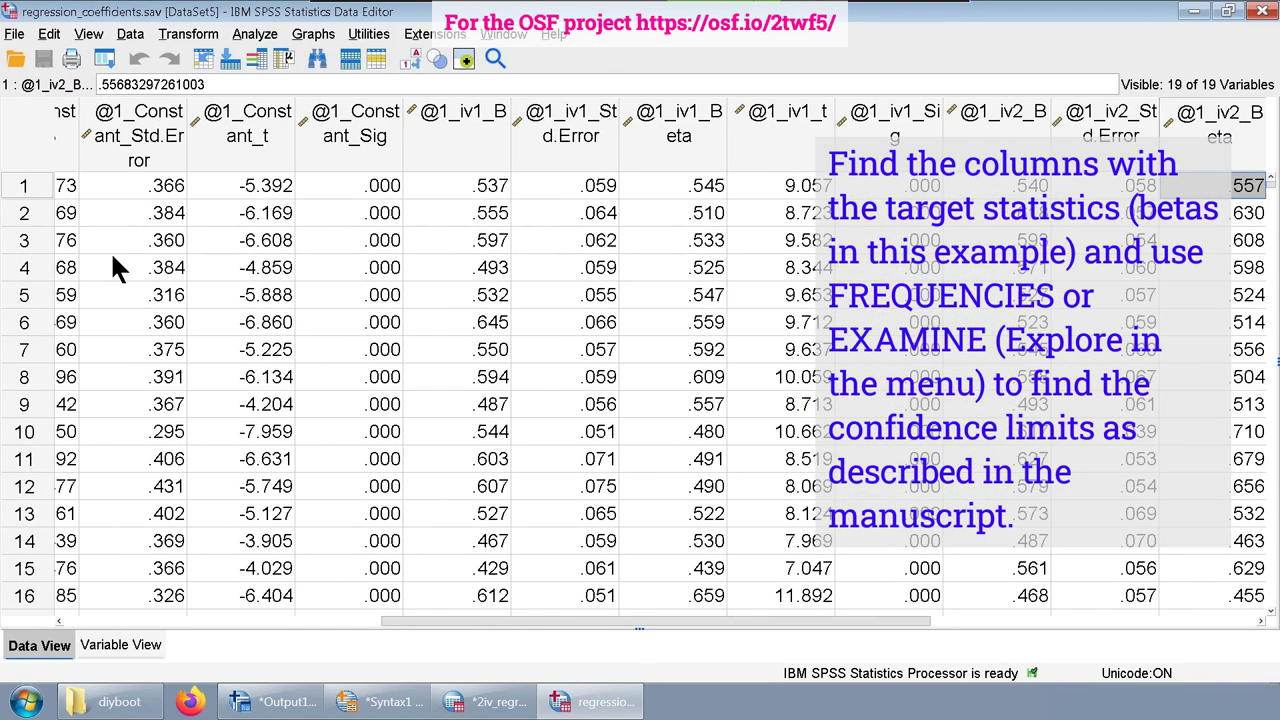
left_click(725, 139)
key("Down")
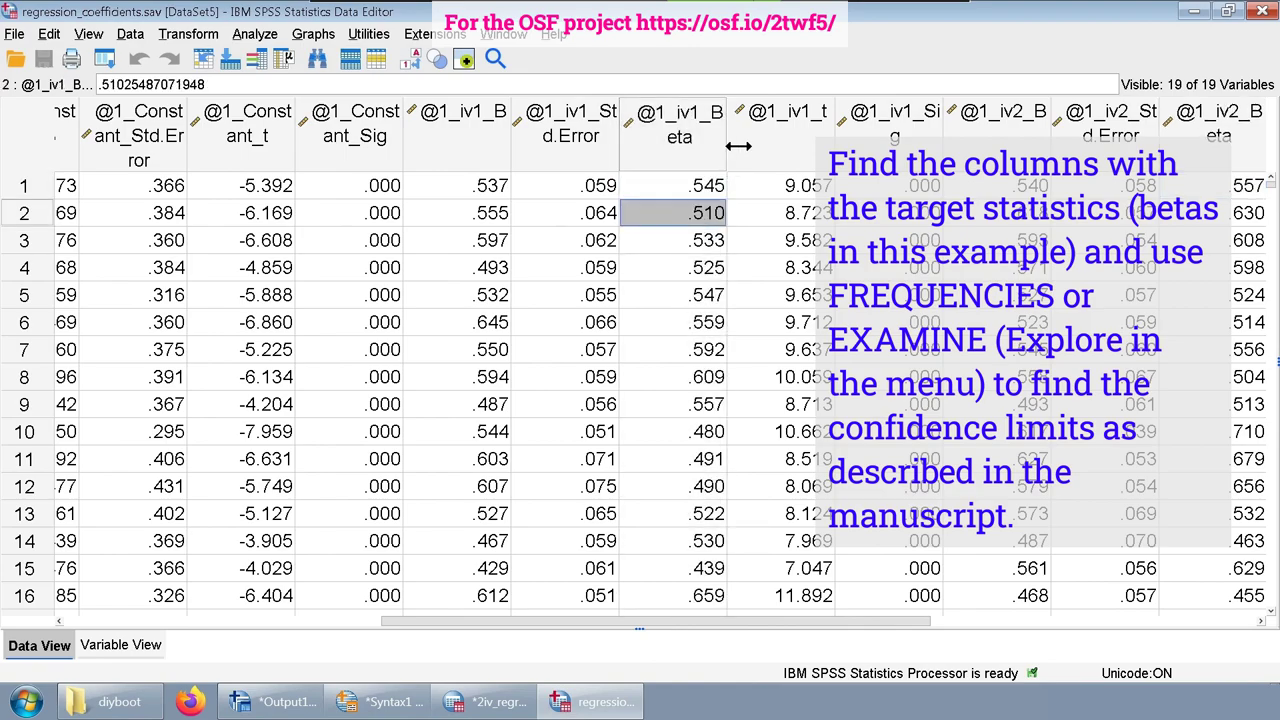
left_click_drag(732, 146, 770, 146)
left_click_drag(770, 630, 925, 625)
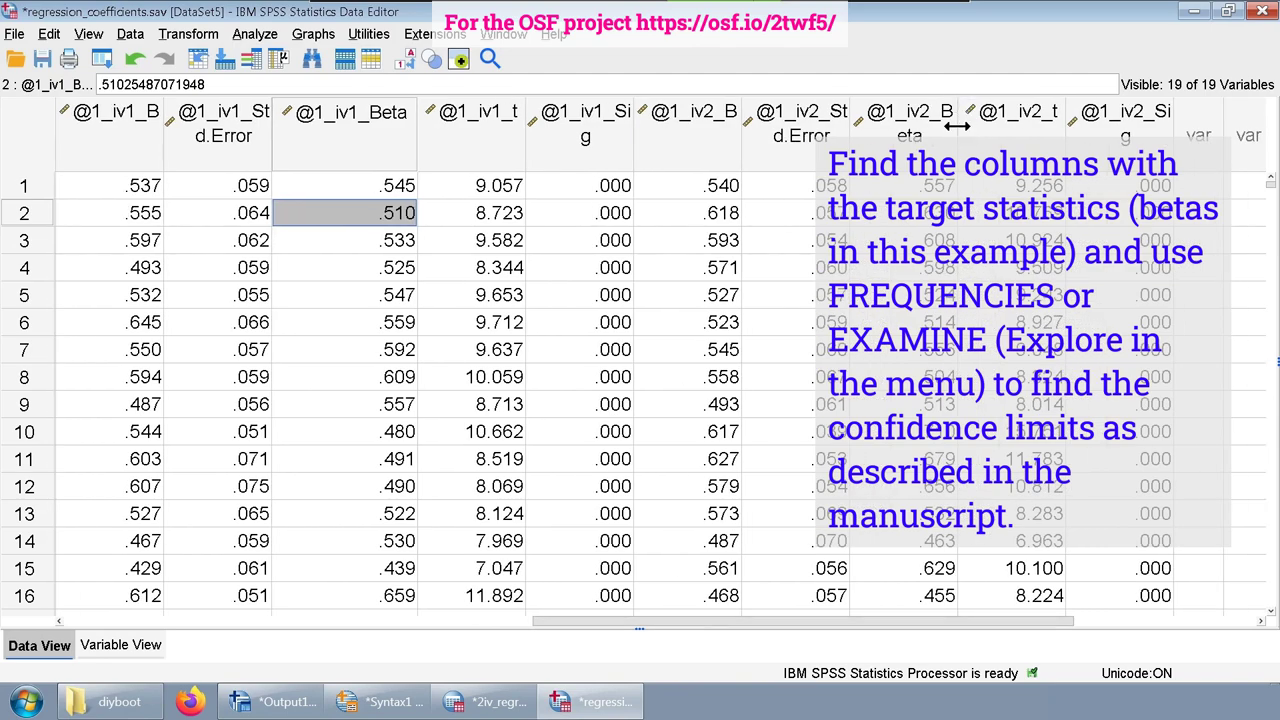
left_click(130, 646)
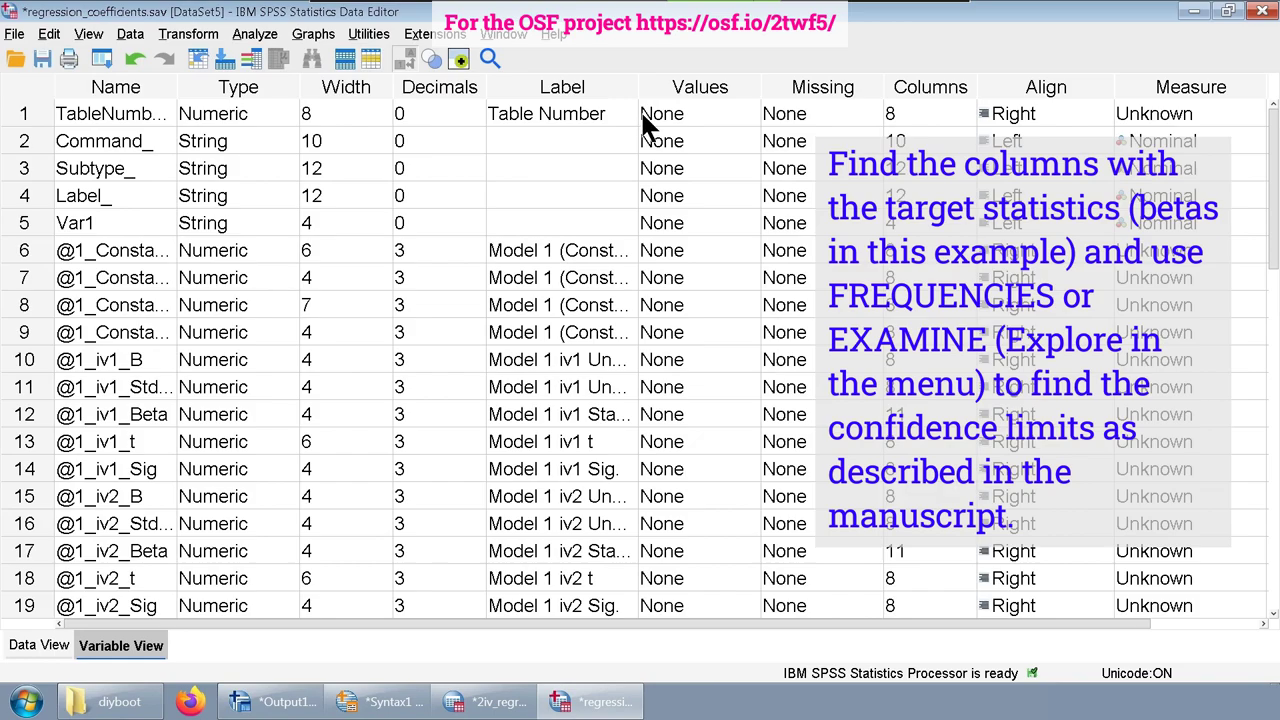
left_click_drag(638, 83, 1013, 112)
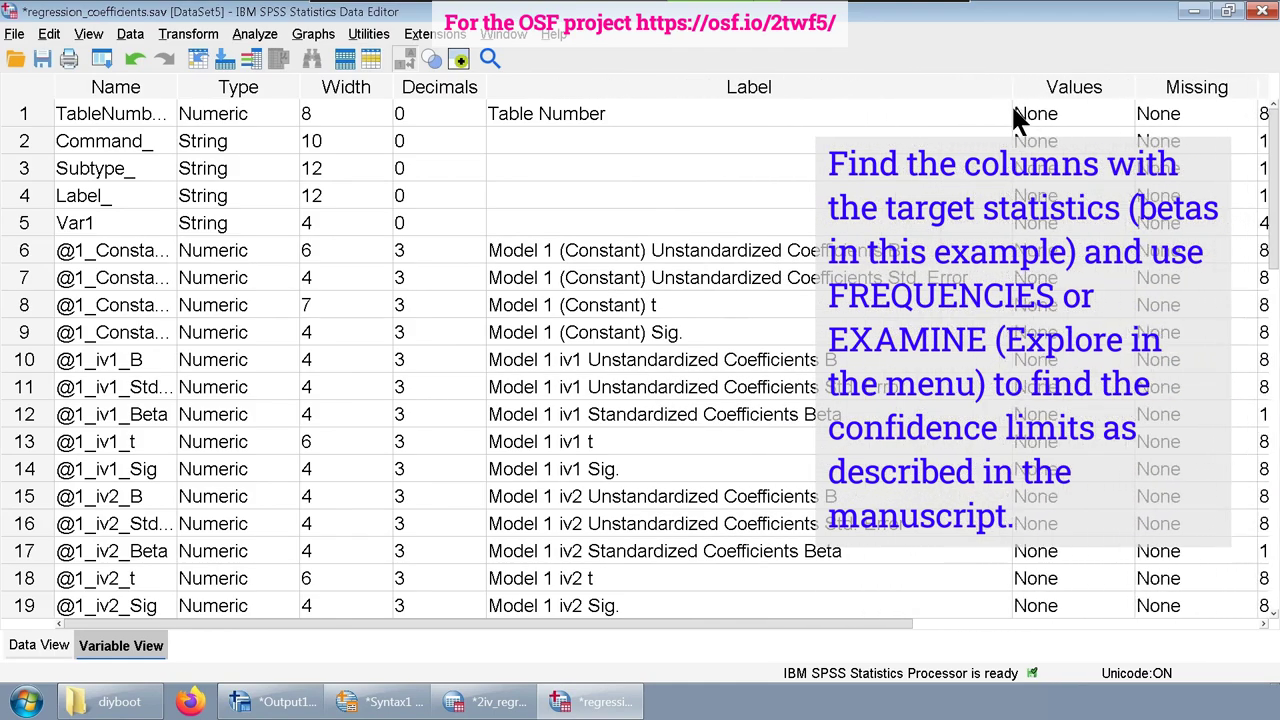
left_click(20, 416)
left_click(25, 553, "ctrl")
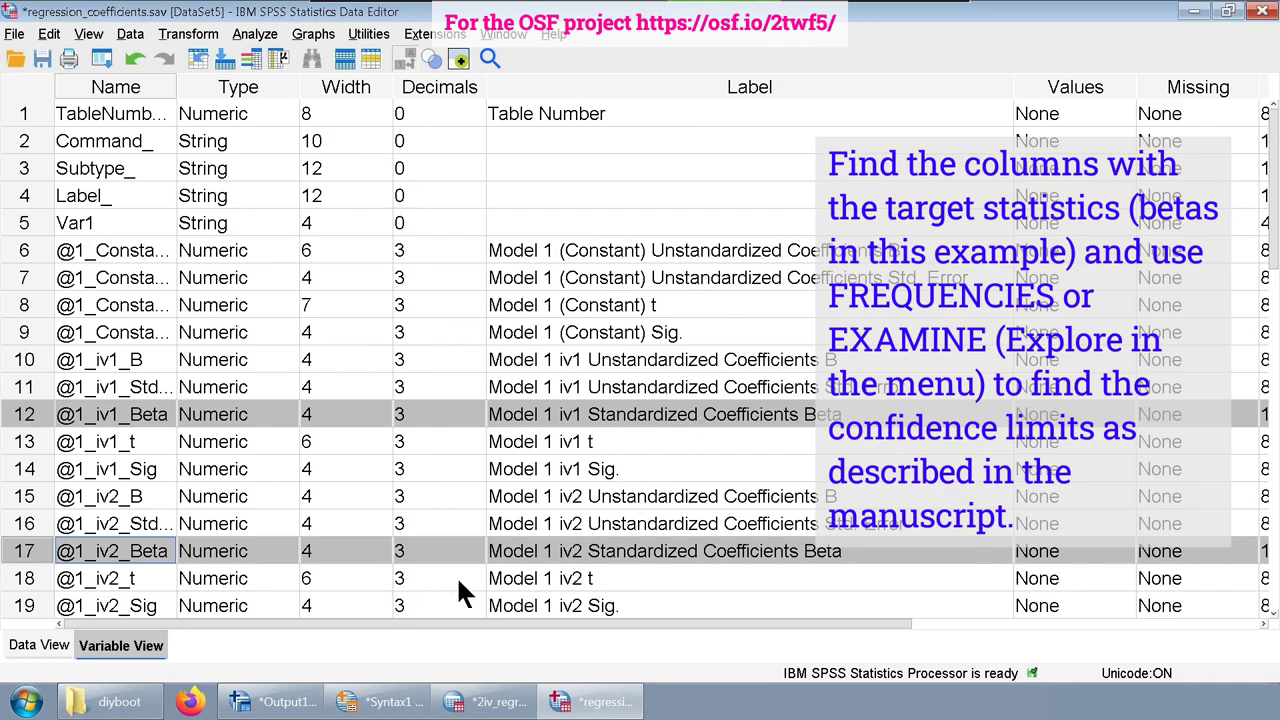
left_click(570, 414)
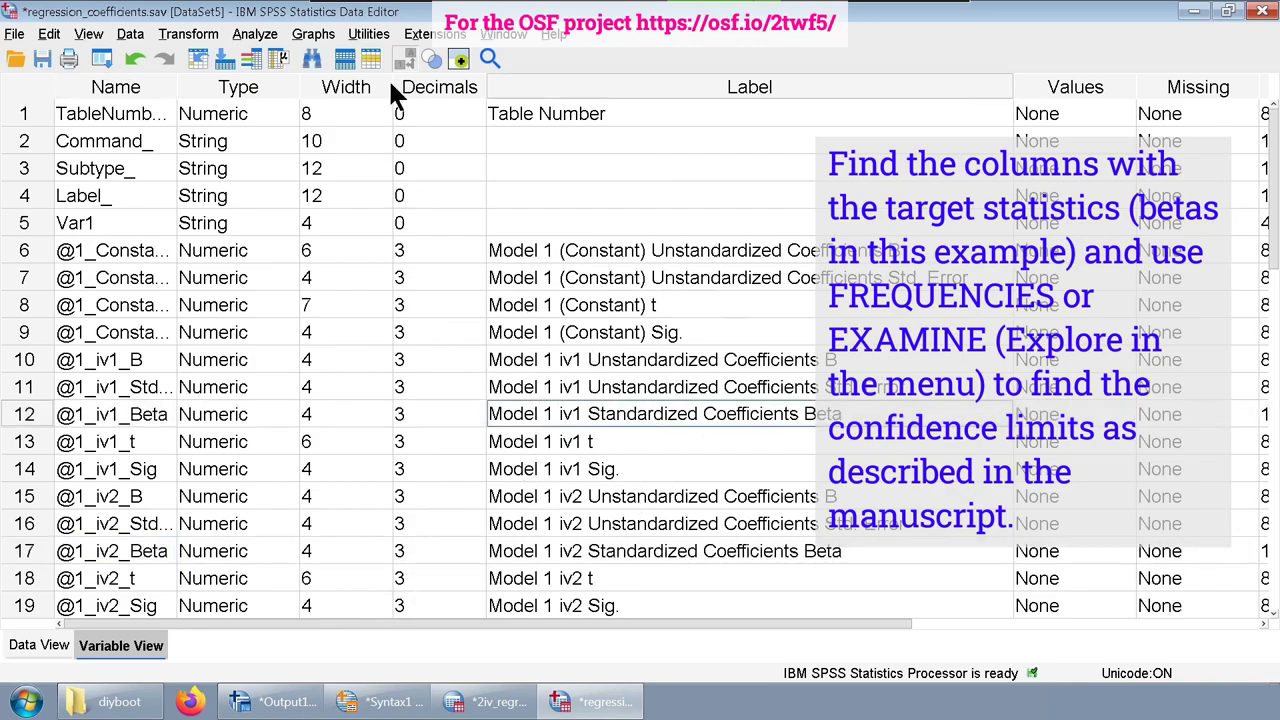
left_click(386, 36)
mouse_move(258, 36)
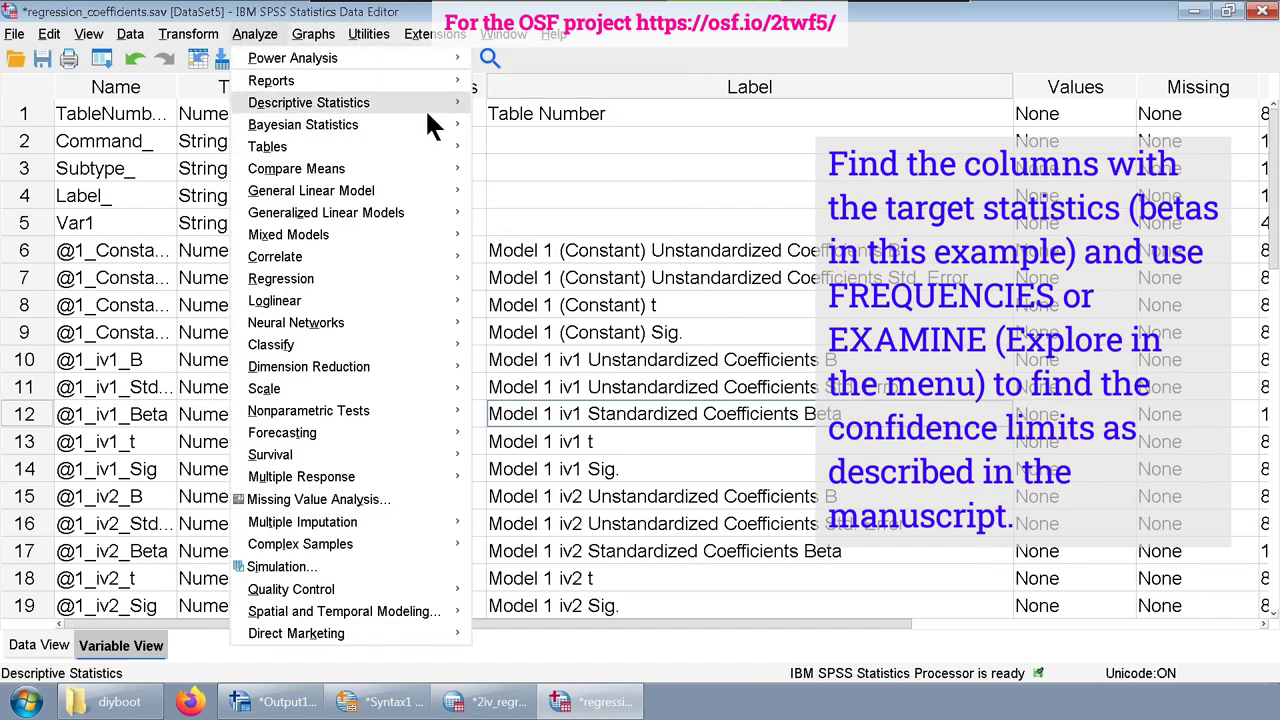
mouse_move(412, 96)
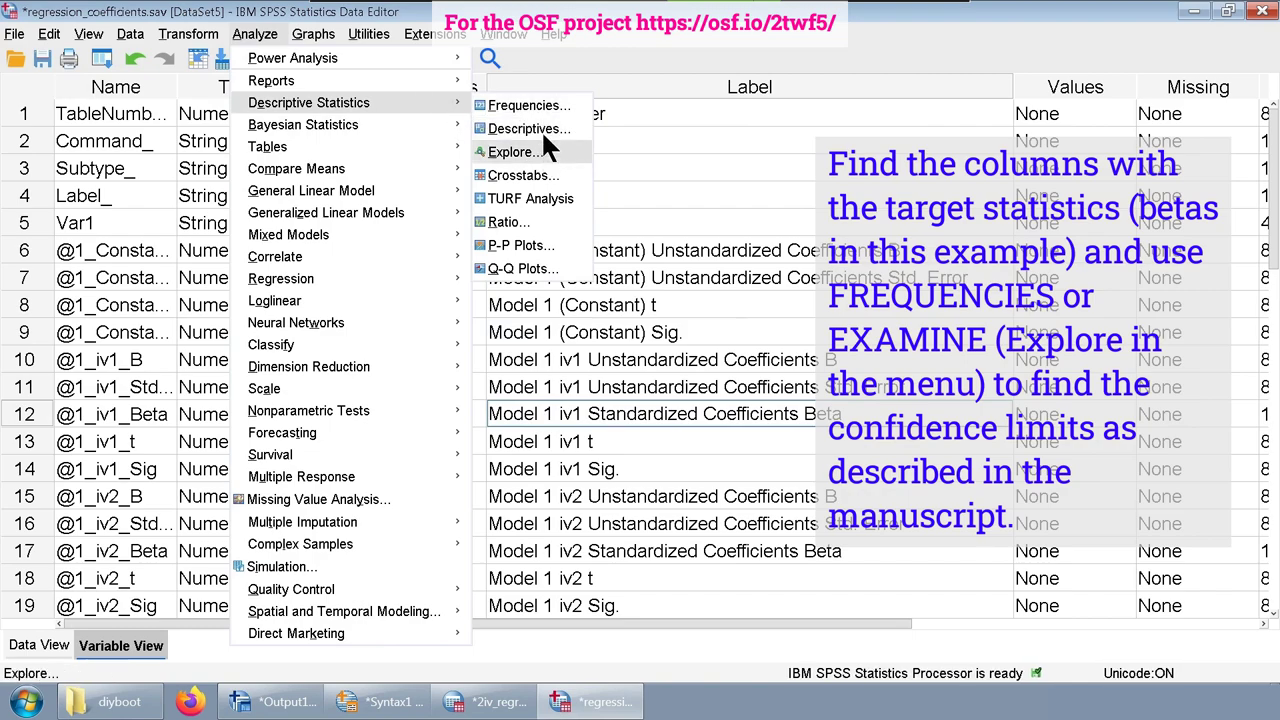
left_click(530, 106)
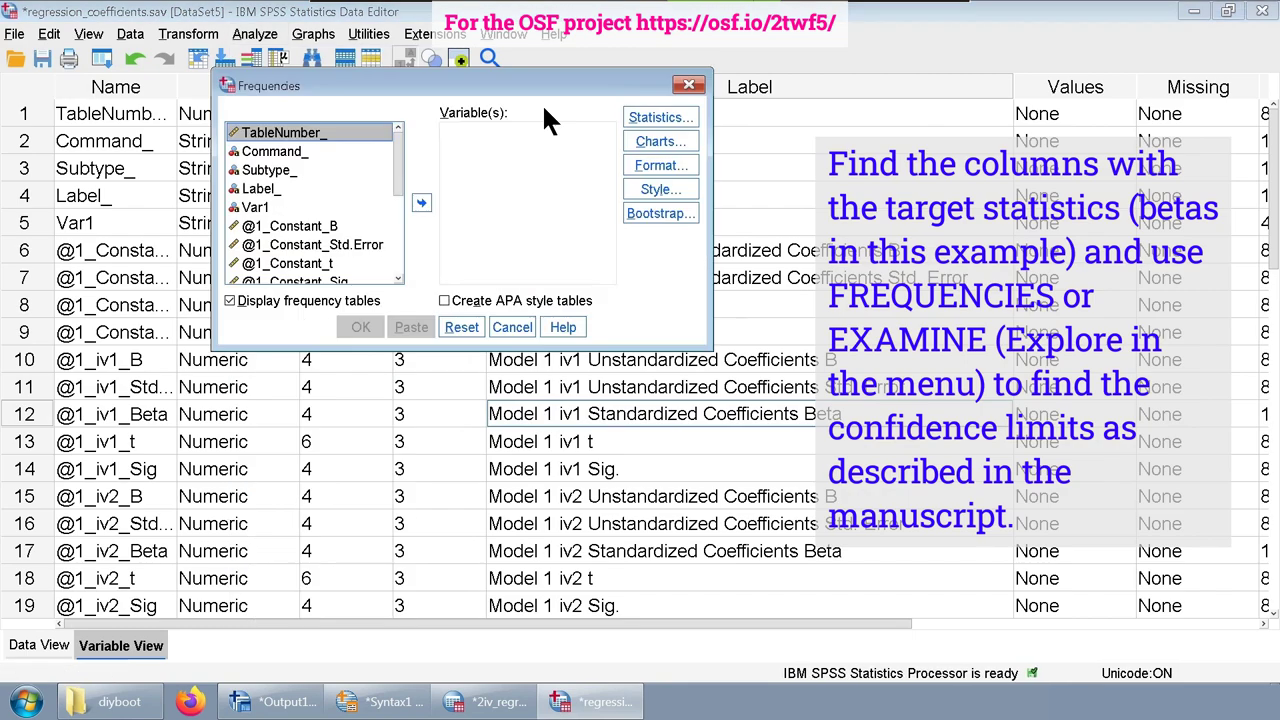
left_click_drag(708, 355, 975, 525)
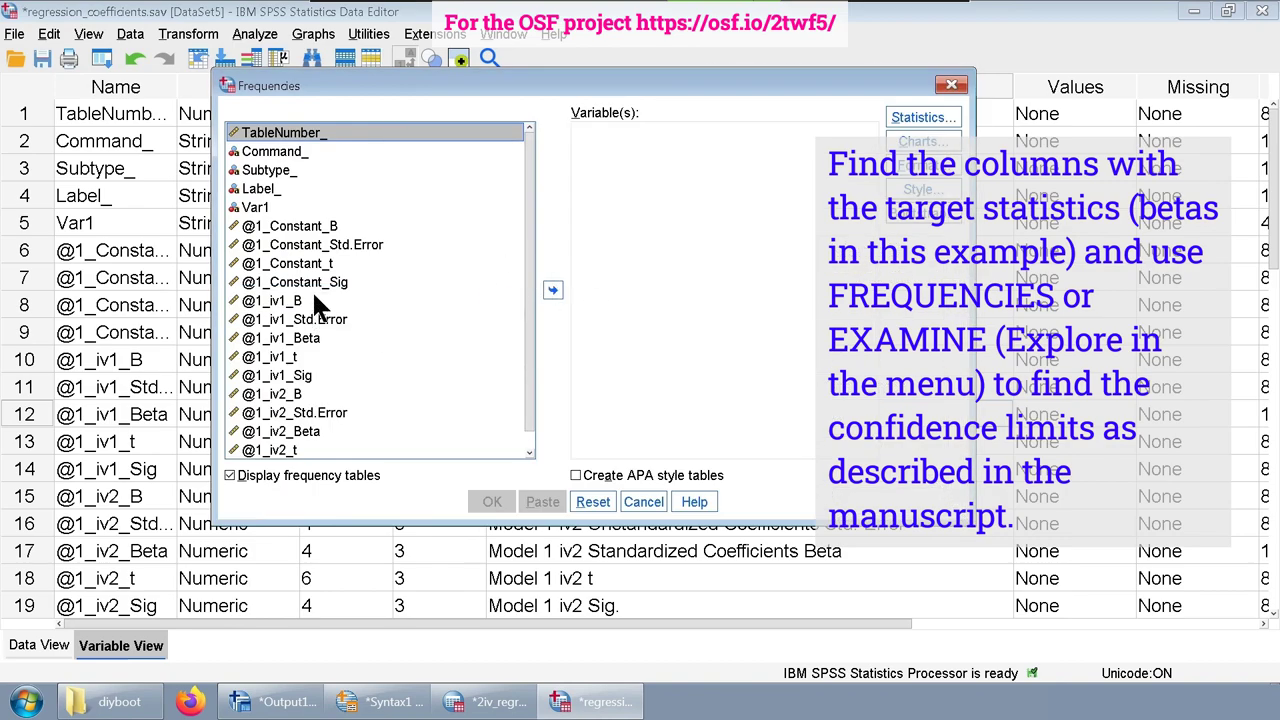
left_click(316, 340)
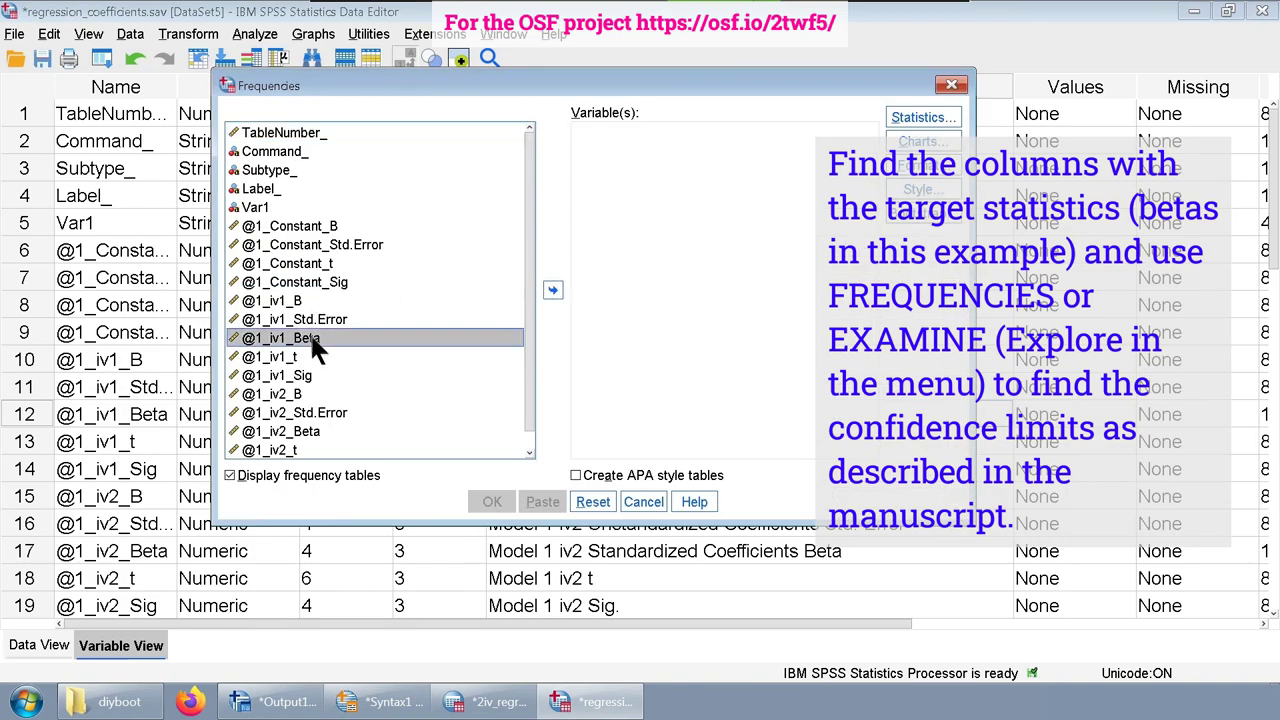
left_click(313, 431, "ctrl")
left_click(552, 290)
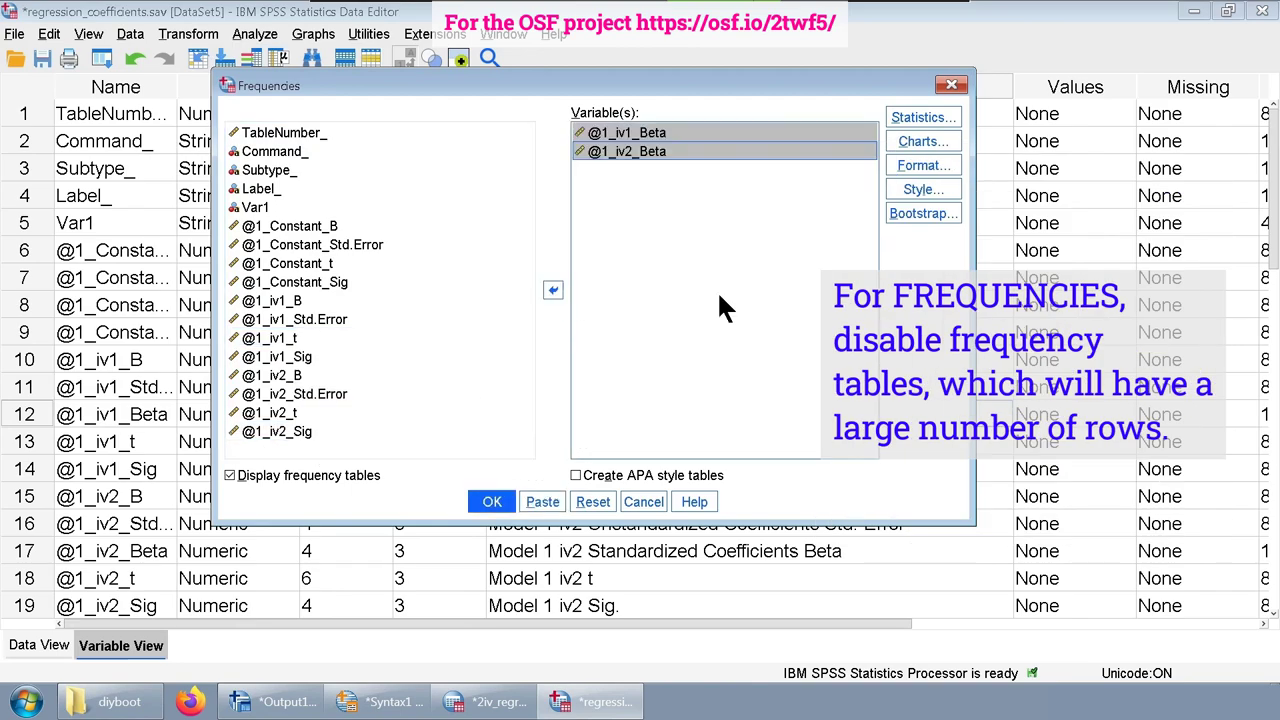
left_click(229, 474)
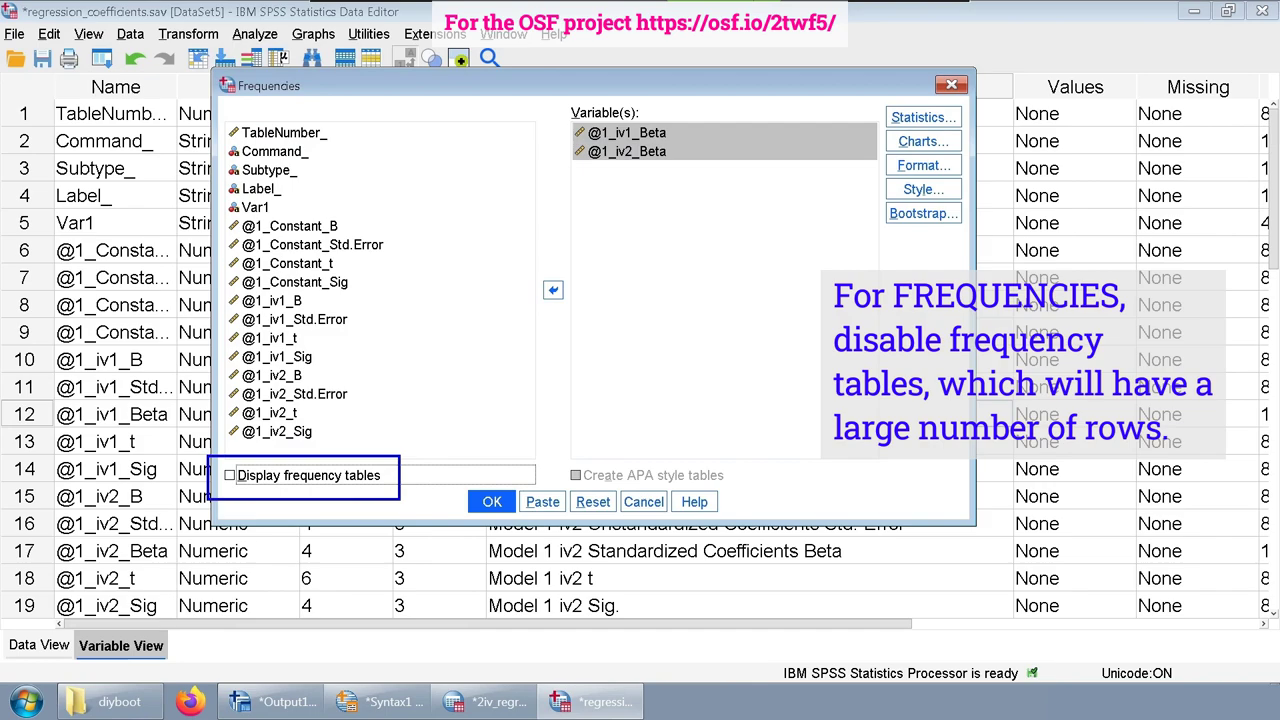
Step: Request the 2.5 and 97.5 percentiles for the Frequencies analysis and paste the command into the syntax file
left_click(920, 118)
left_click(270, 148)
left_click(386, 149)
type("2.5")
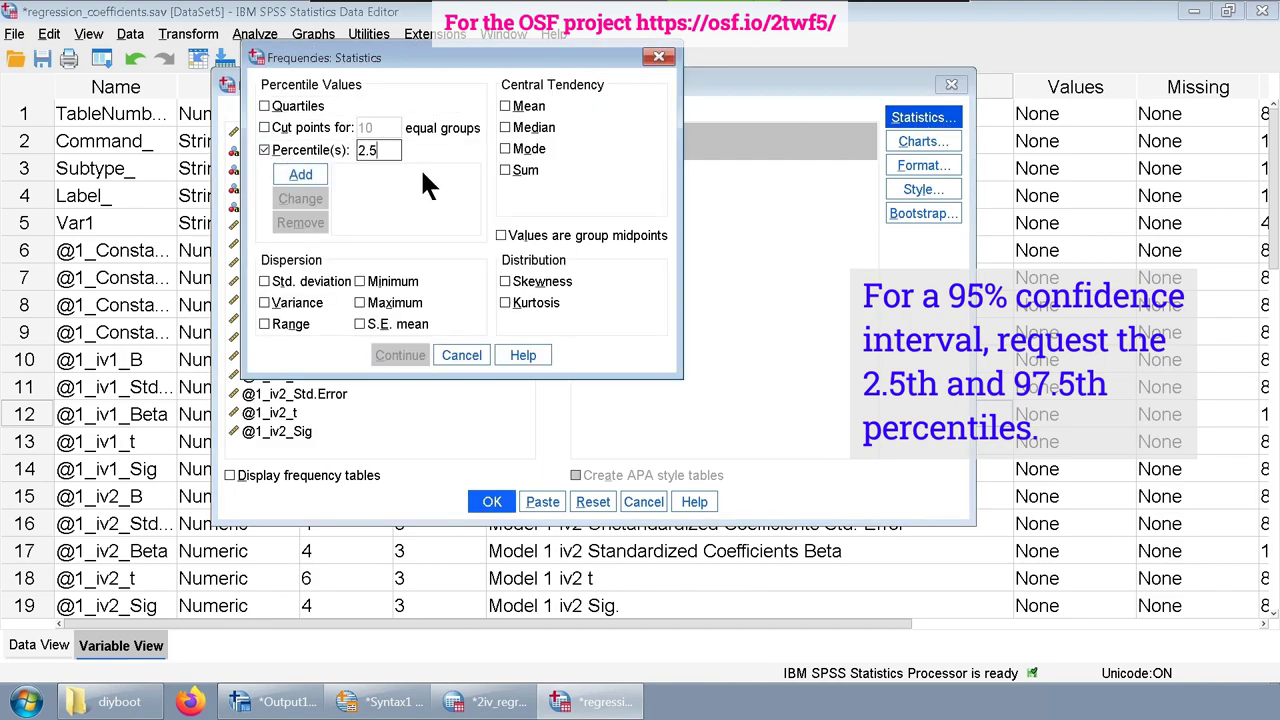
key("Return")
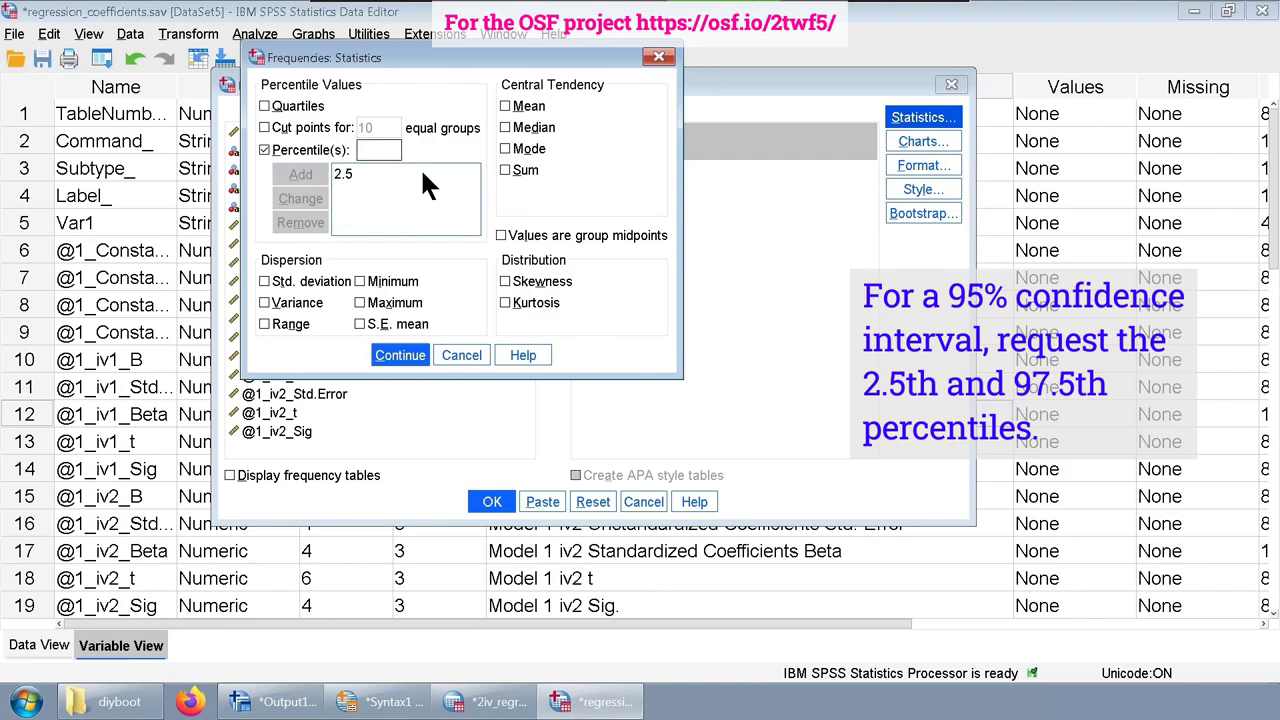
left_click(390, 149)
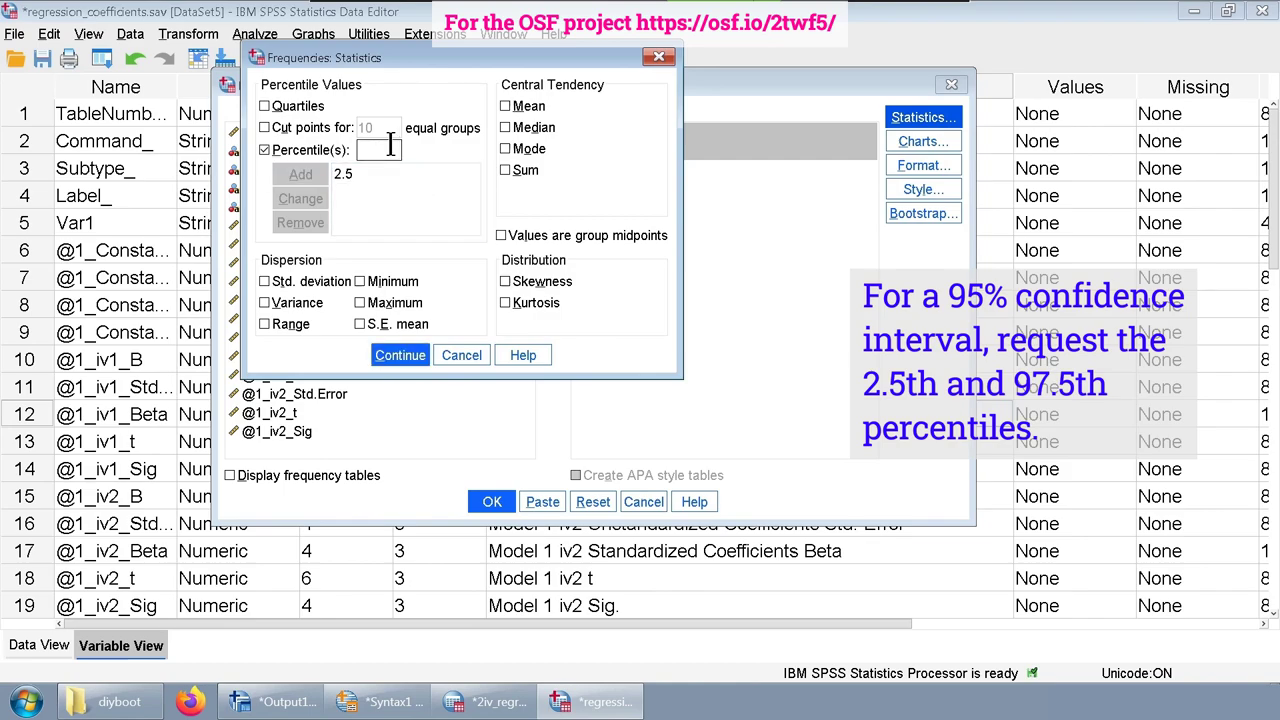
type("97.5")
key("Return")
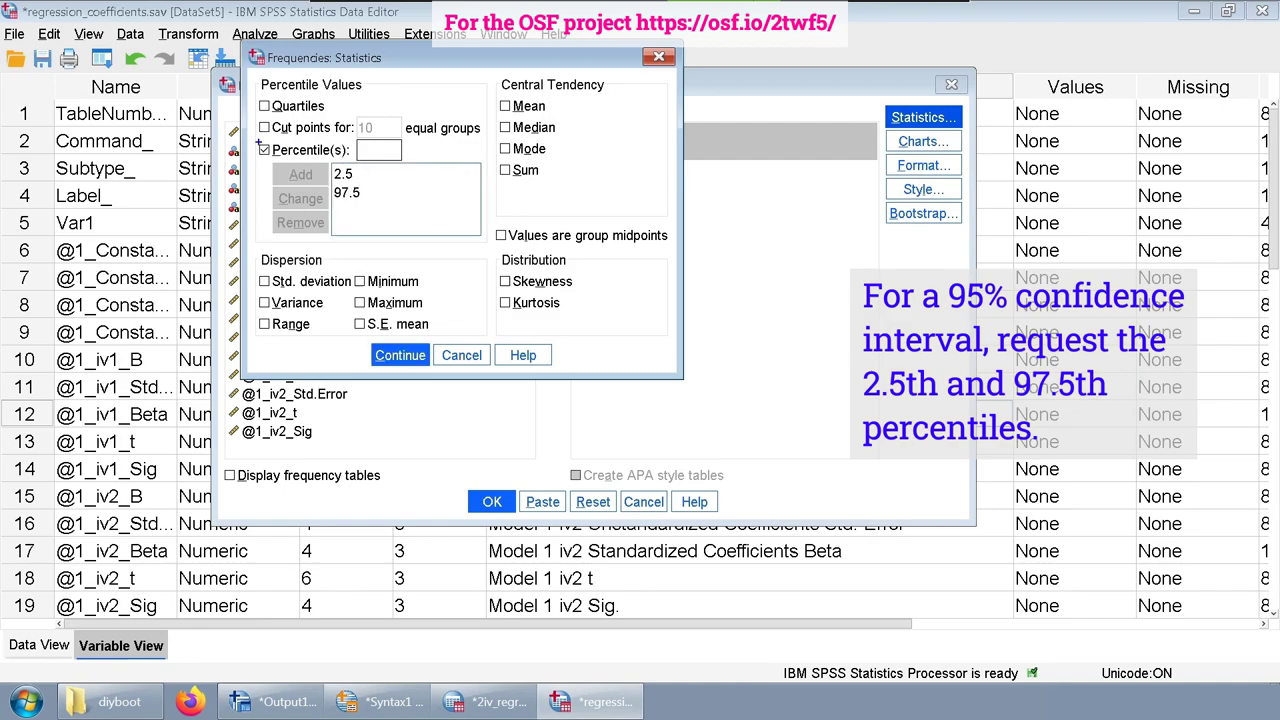
left_click_drag(245, 143, 397, 208)
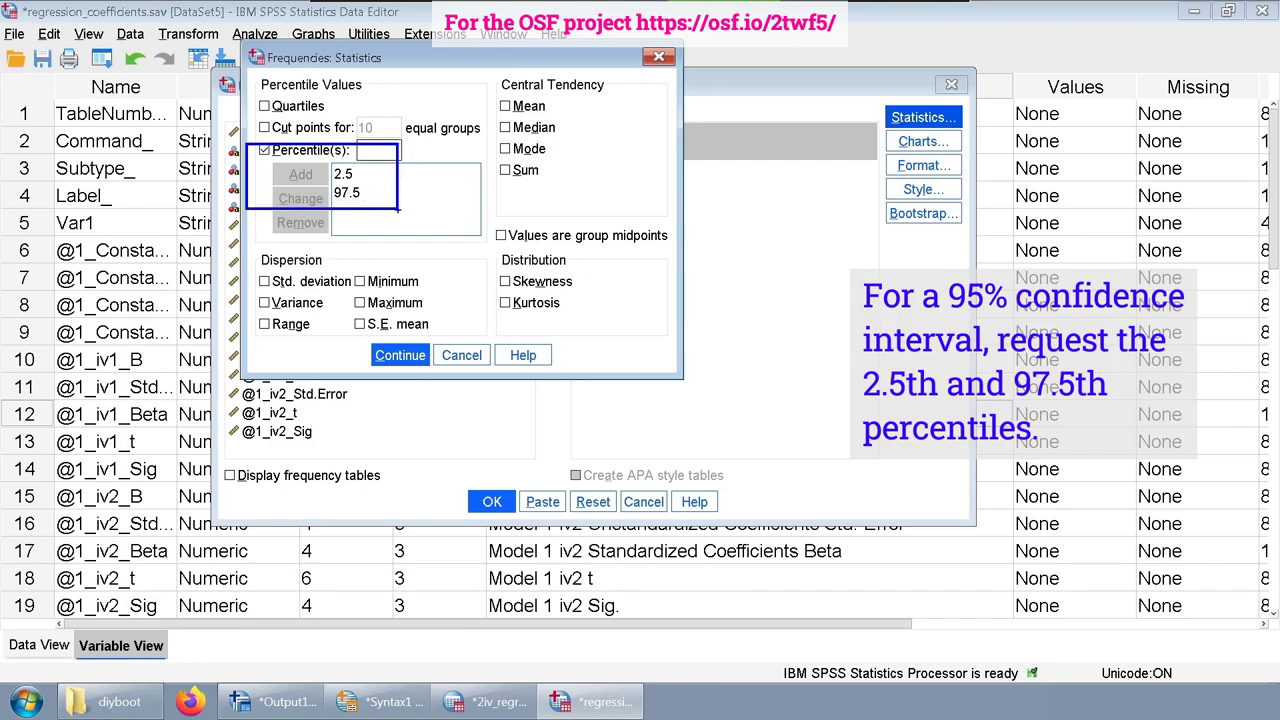
left_click(405, 356)
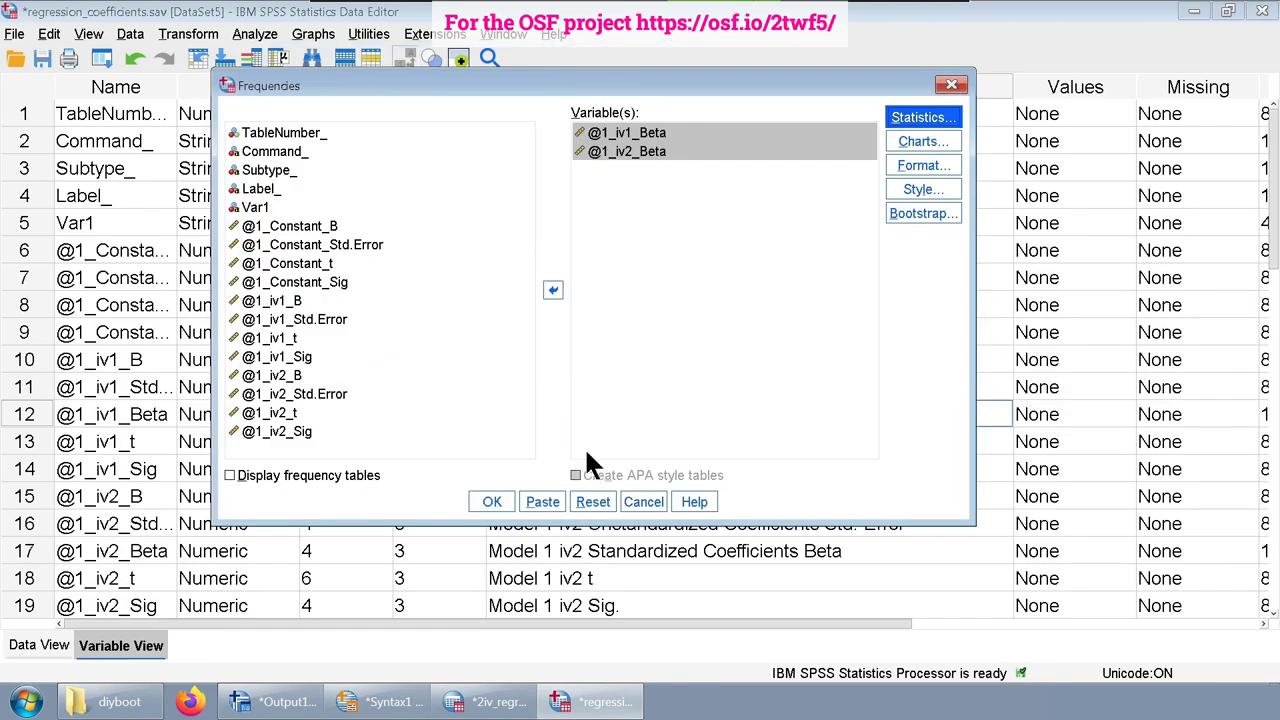
left_click(545, 501)
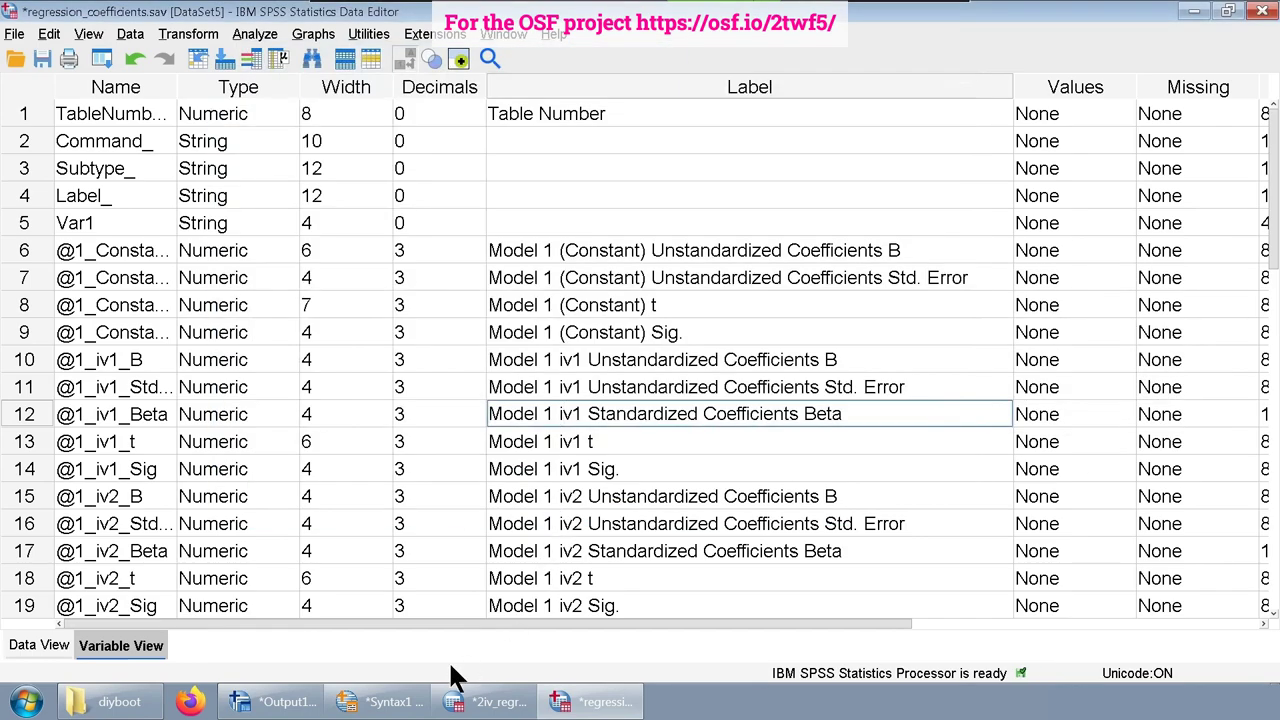
Step: Delete the DATASET ACTIVATE DataSet5 line and surplus blank lines above the pasted FREQUENCIES command, and run that command
left_click(383, 703)
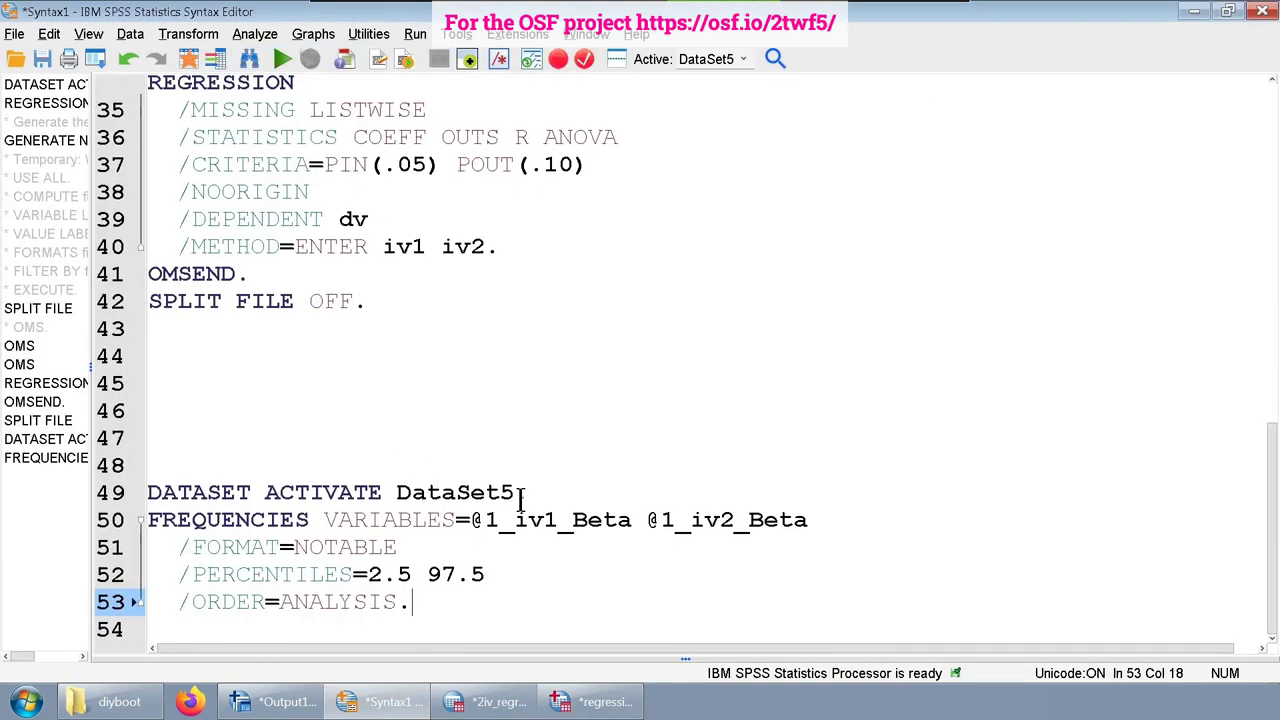
left_click_drag(528, 492, 222, 420)
left_click(128, 355)
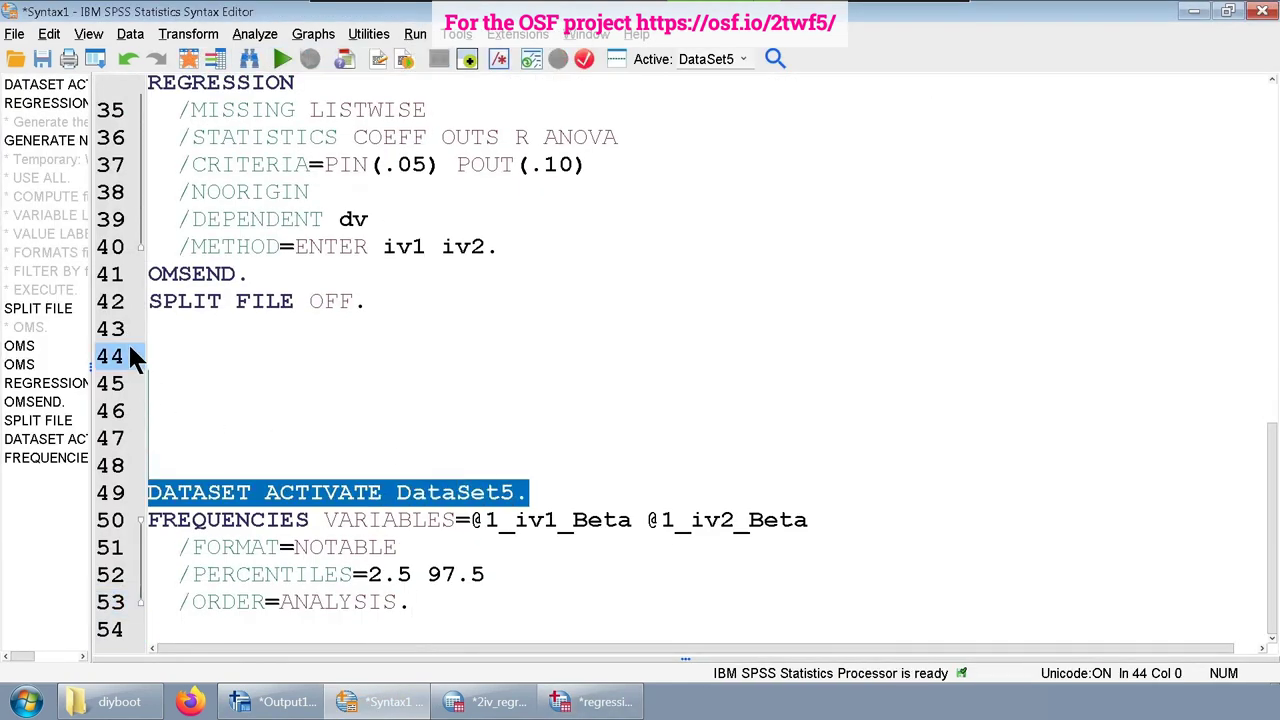
key("Delete")
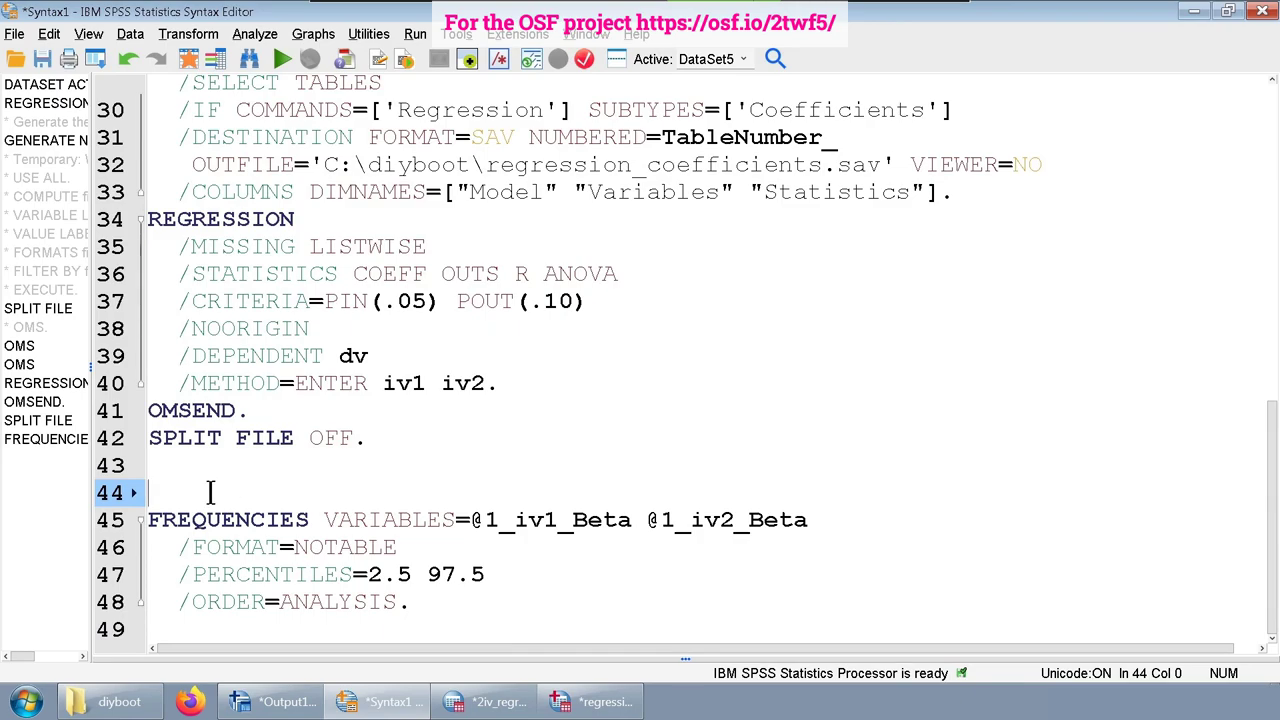
key("Delete")
left_click_drag(410, 602, 100, 528)
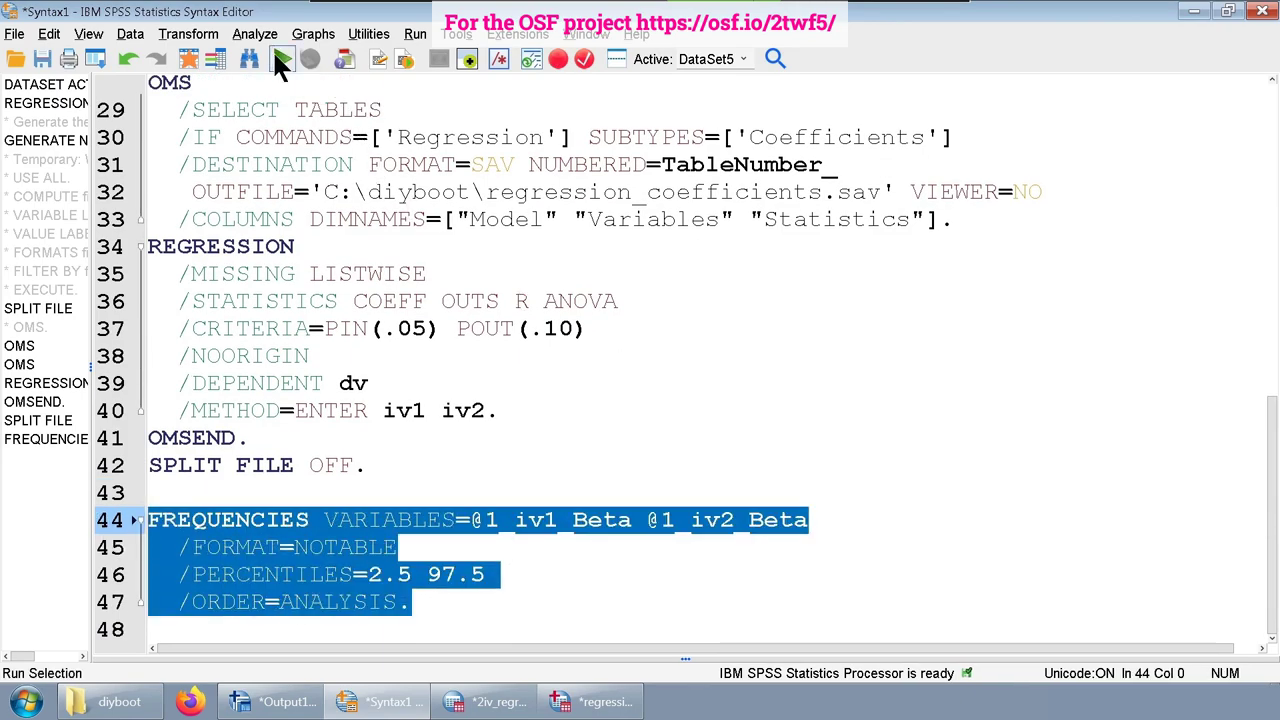
left_click(281, 62)
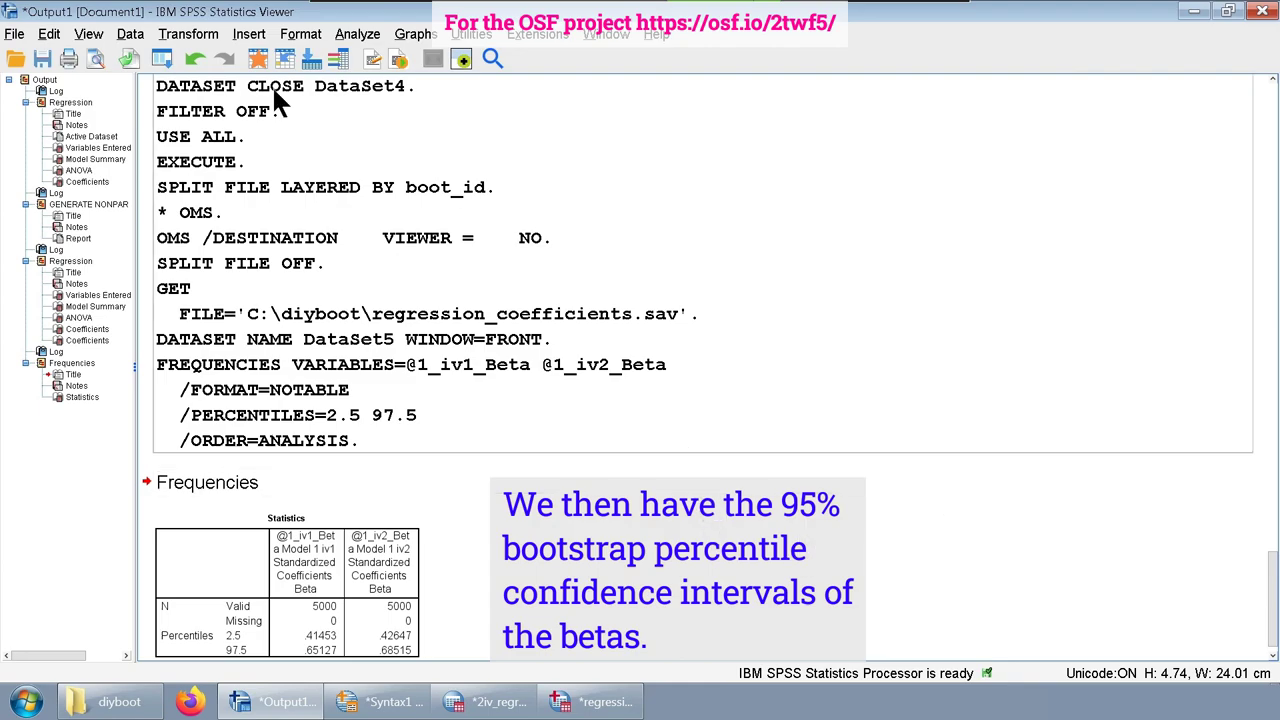
left_click(354, 36)
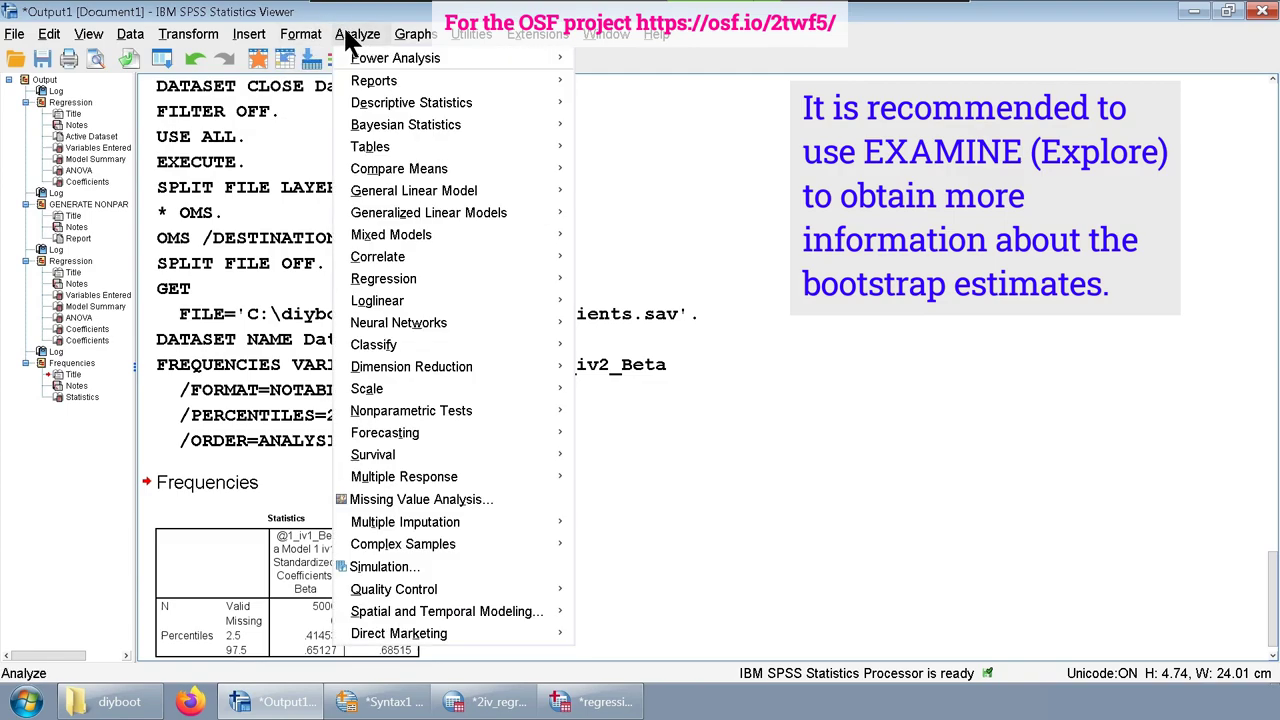
mouse_move(457, 112)
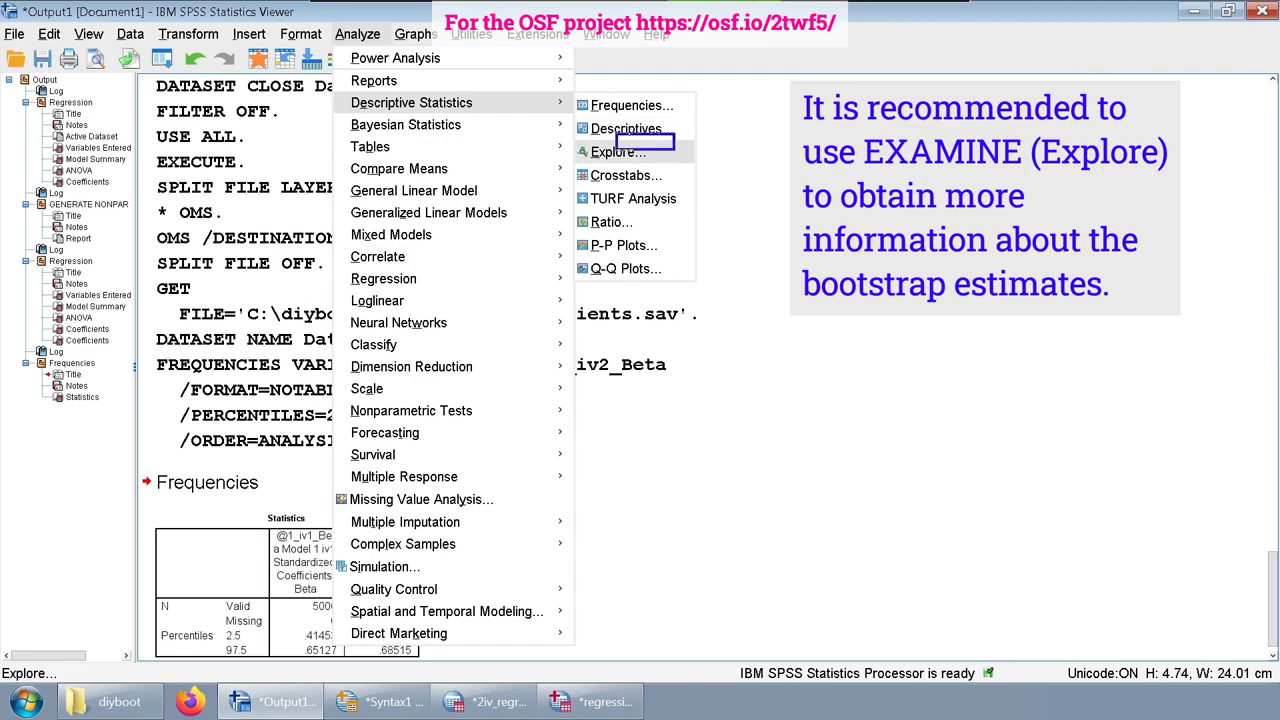
left_click(618, 151)
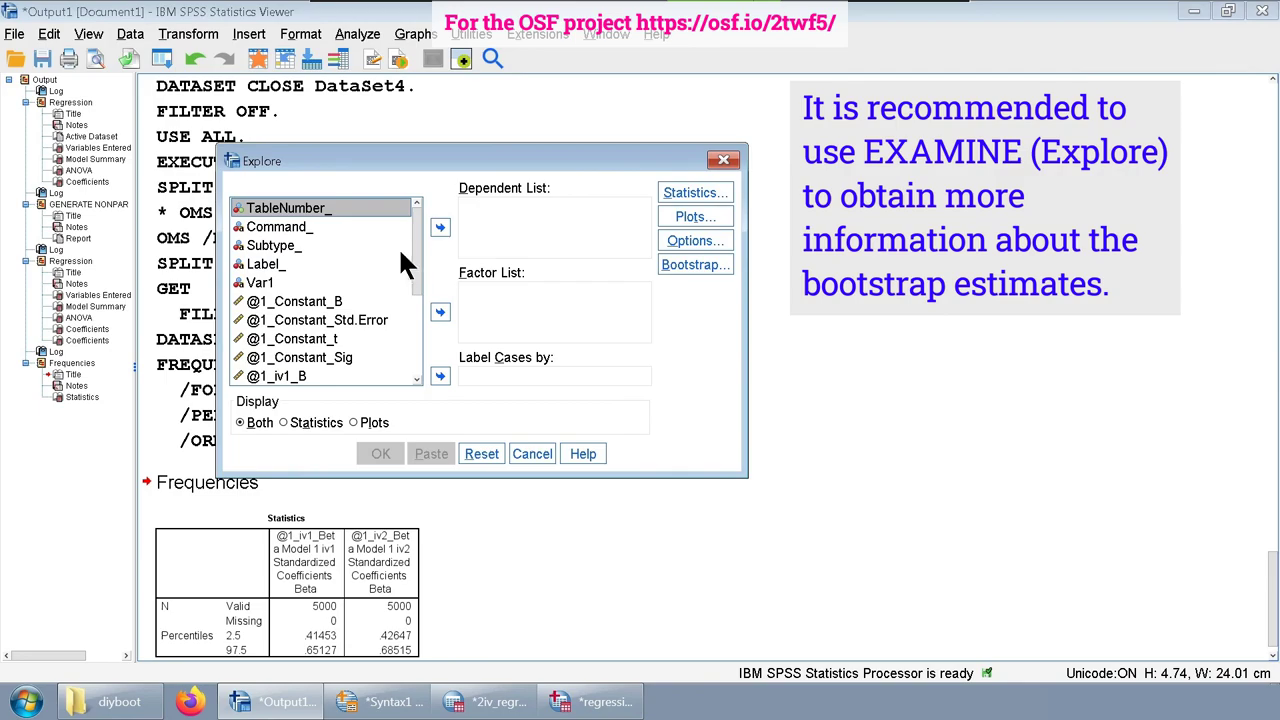
left_click_drag(420, 250, 353, 313)
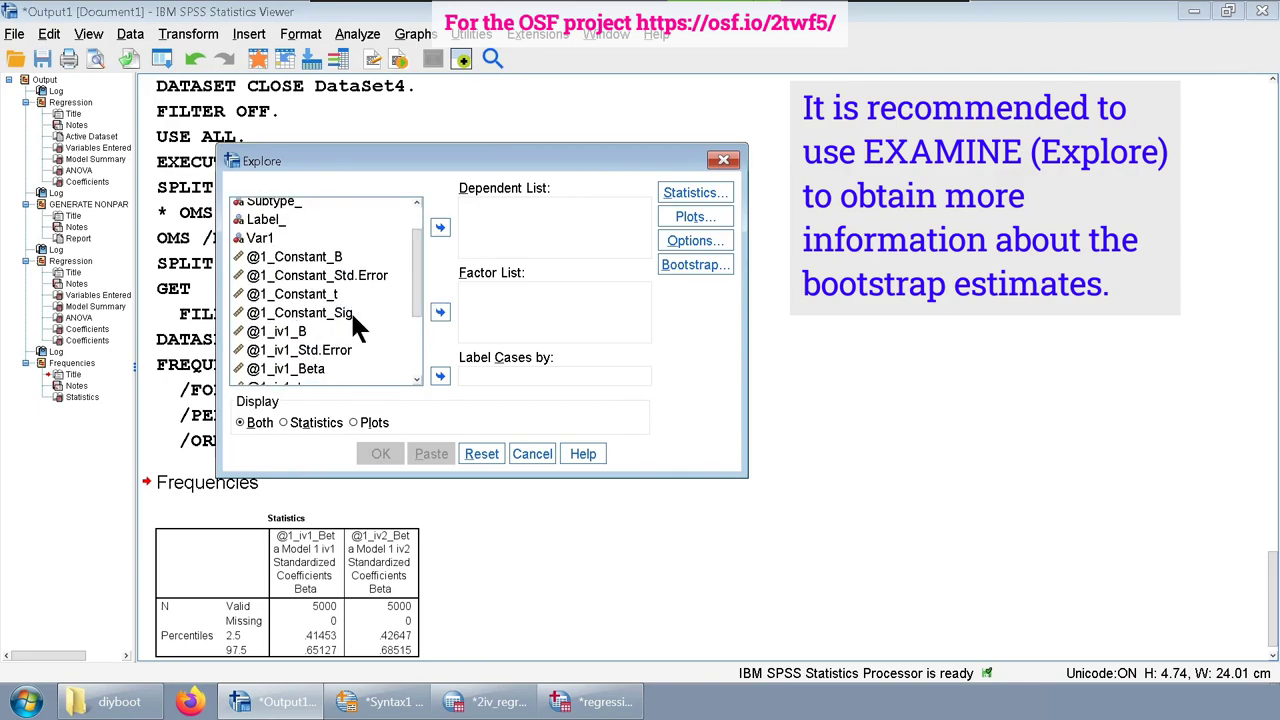
scroll(353, 320, "down", 1)
left_click(320, 320)
scroll(330, 330, "down", 2)
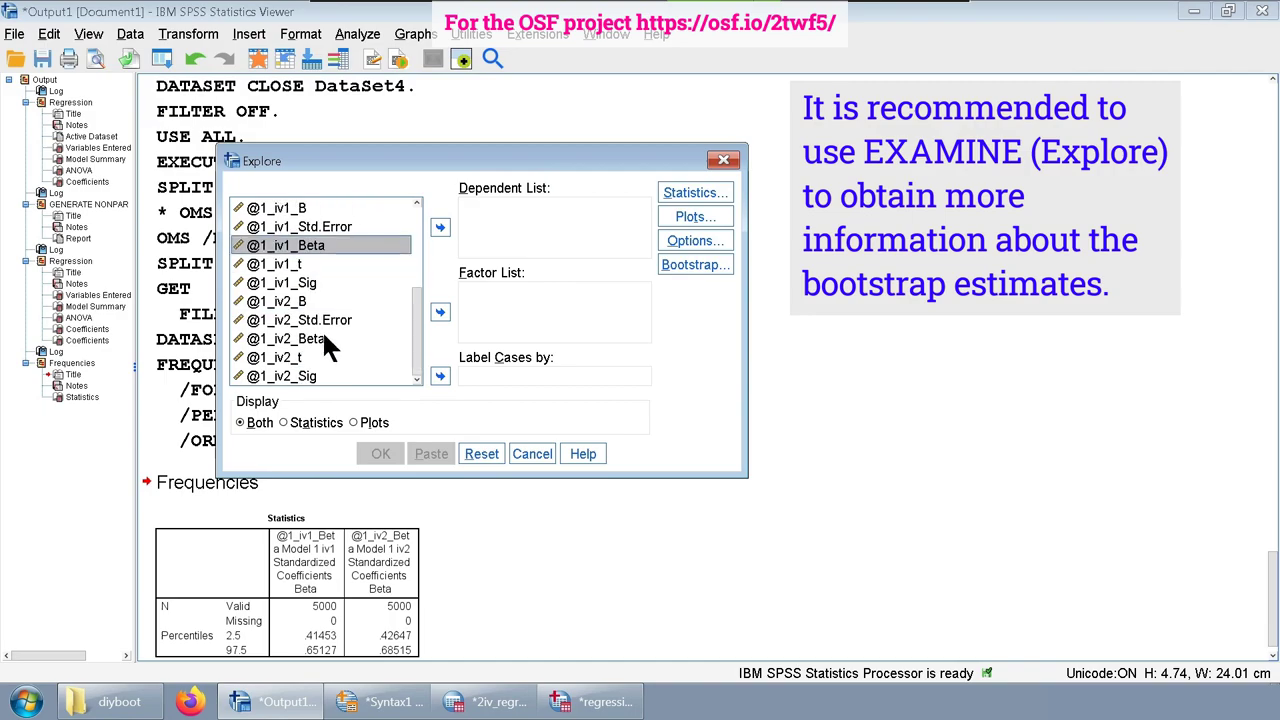
left_click(322, 339, "ctrl")
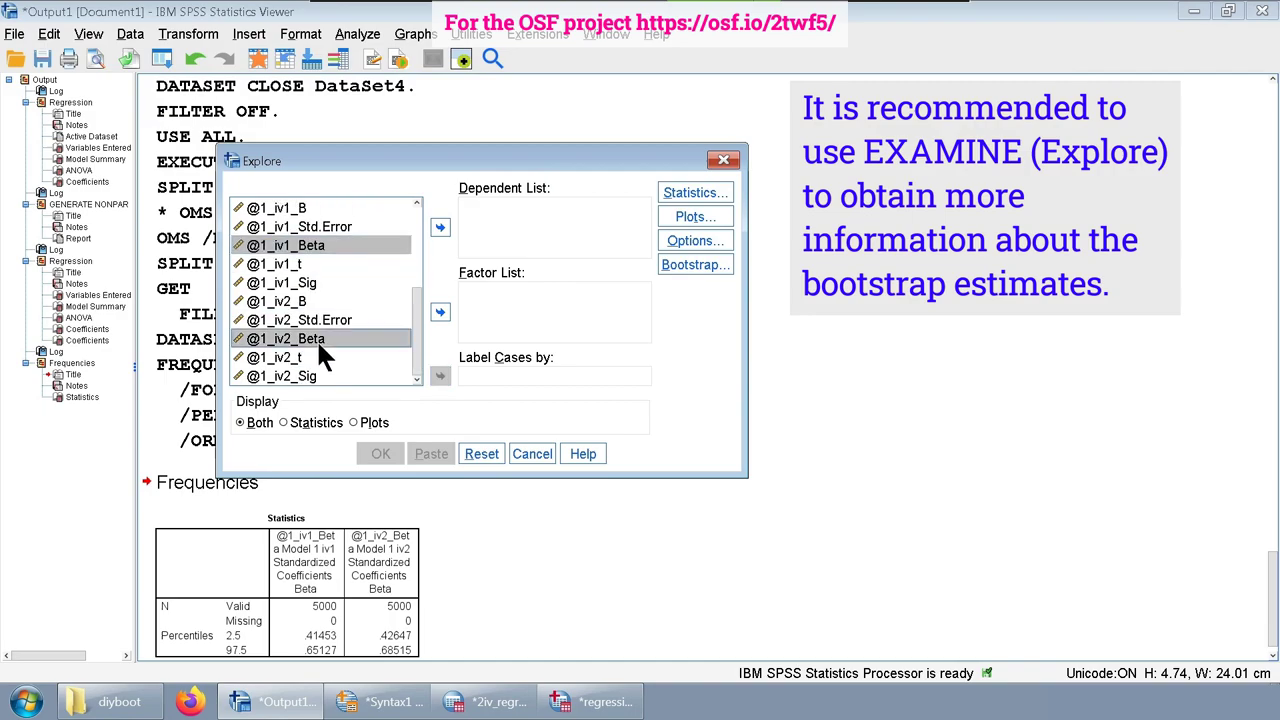
left_click(441, 230)
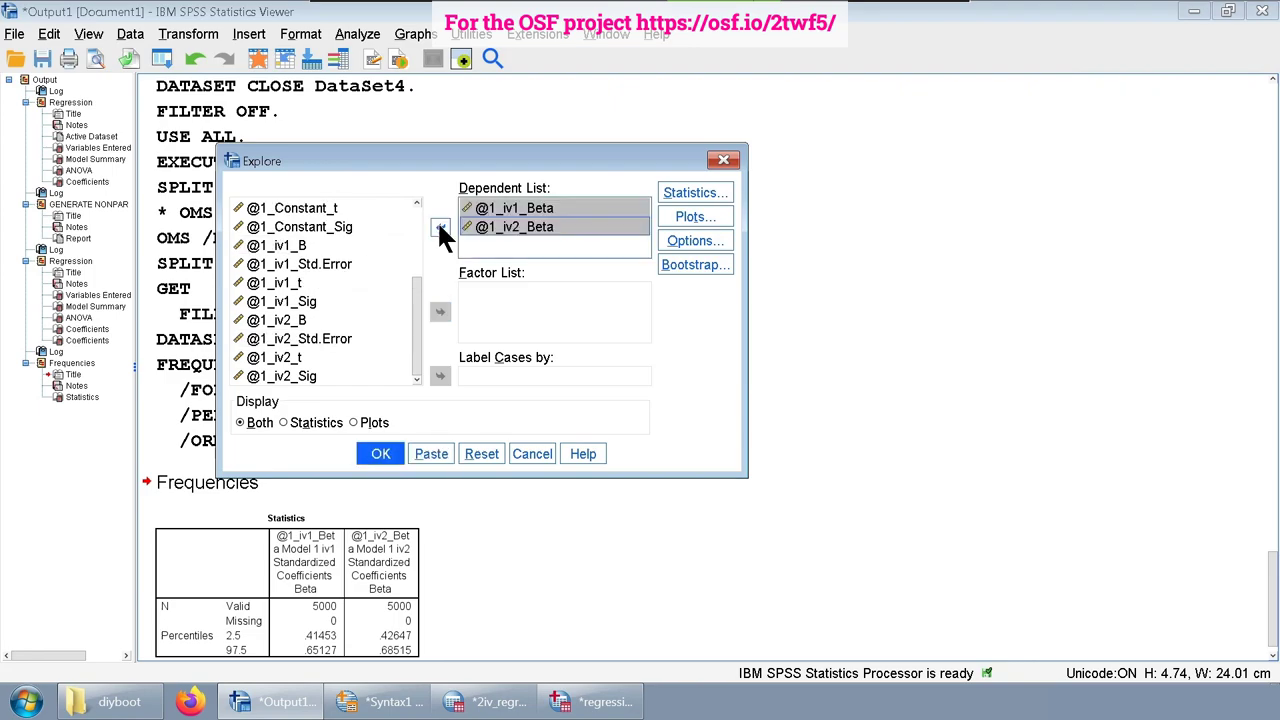
Step: Request percentiles in addition to the descriptives in the Explore statistics
left_click(707, 199)
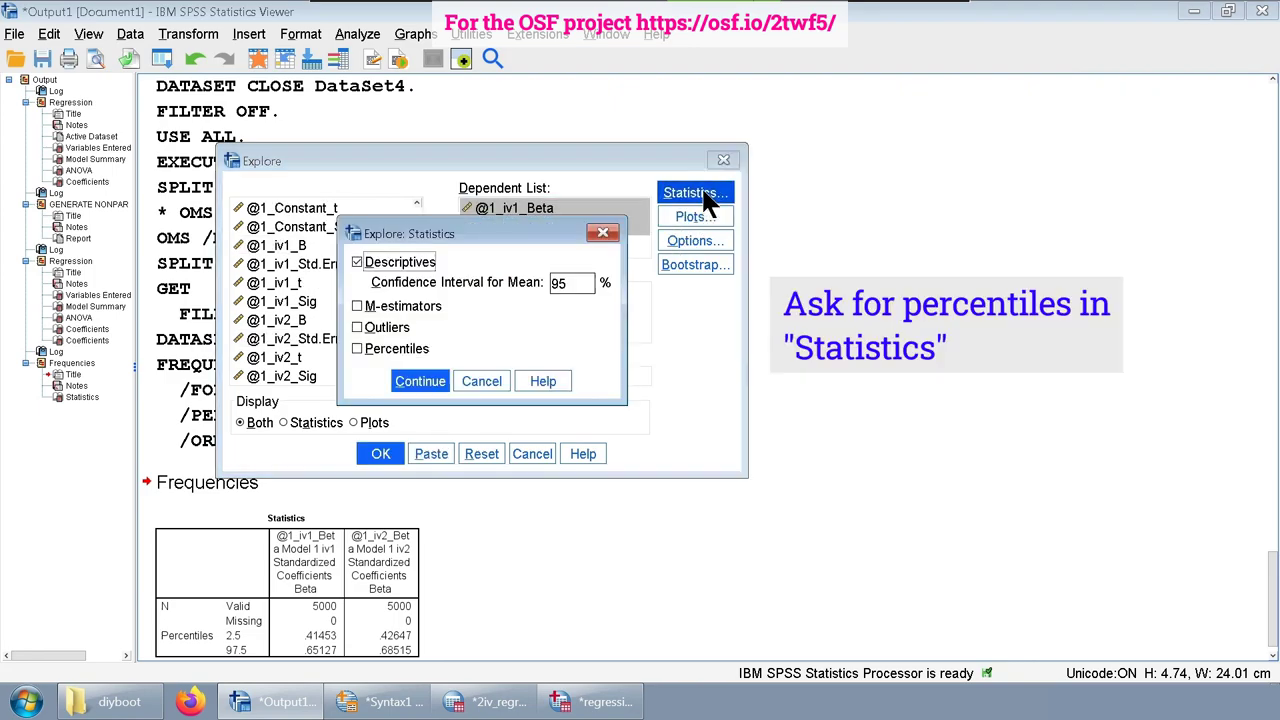
left_click(382, 349)
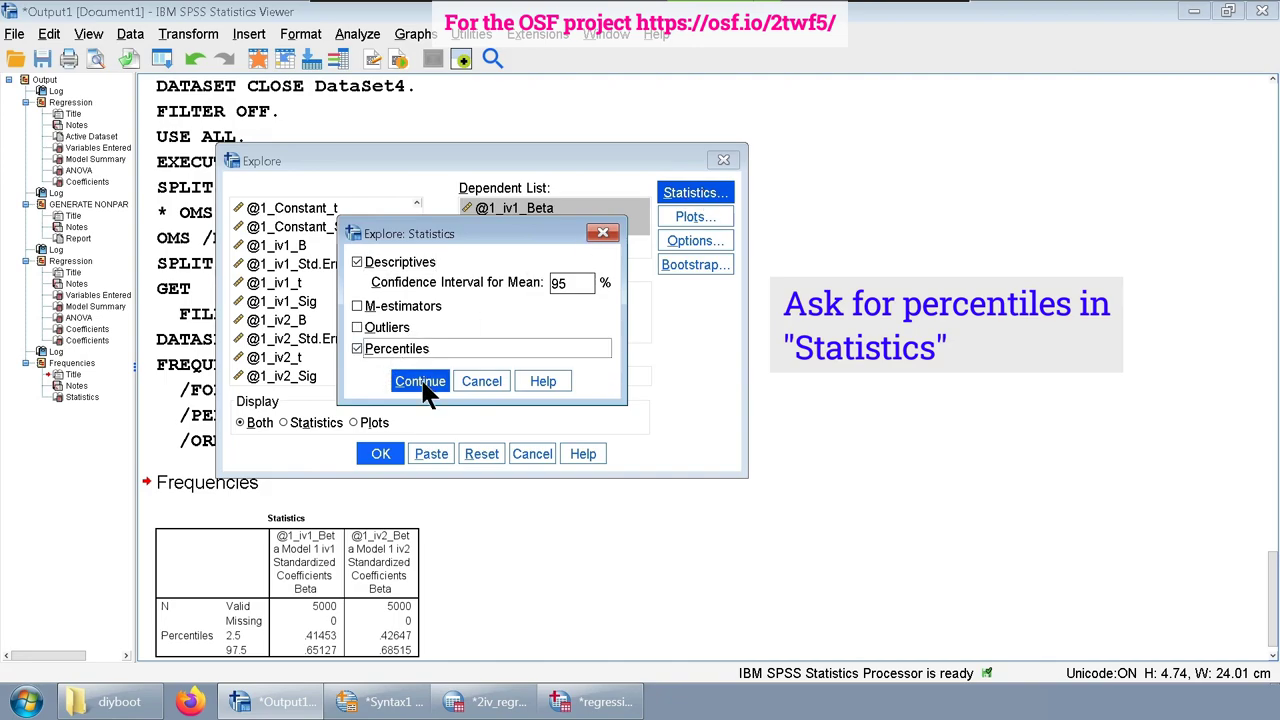
left_click(424, 386)
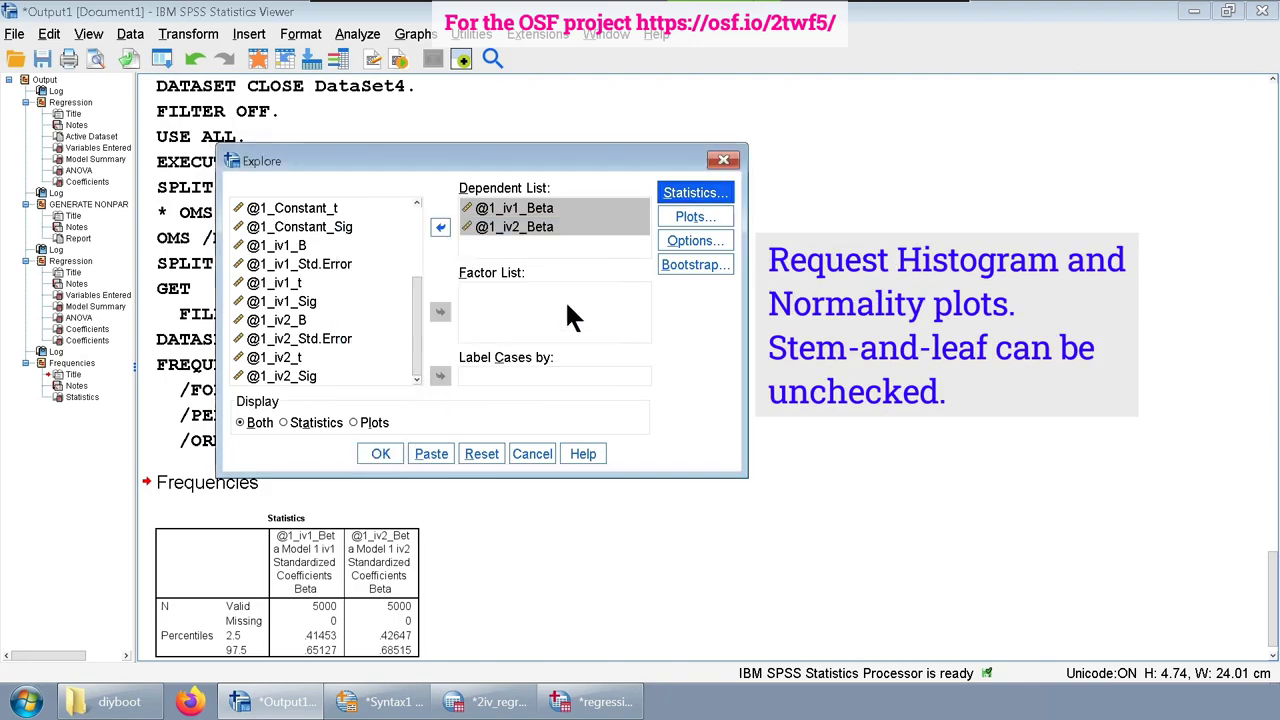
Step: Request the histogram and normality plots with tests, turn off stem-and-leaf, and paste the Explore command into the syntax file
left_click(695, 216)
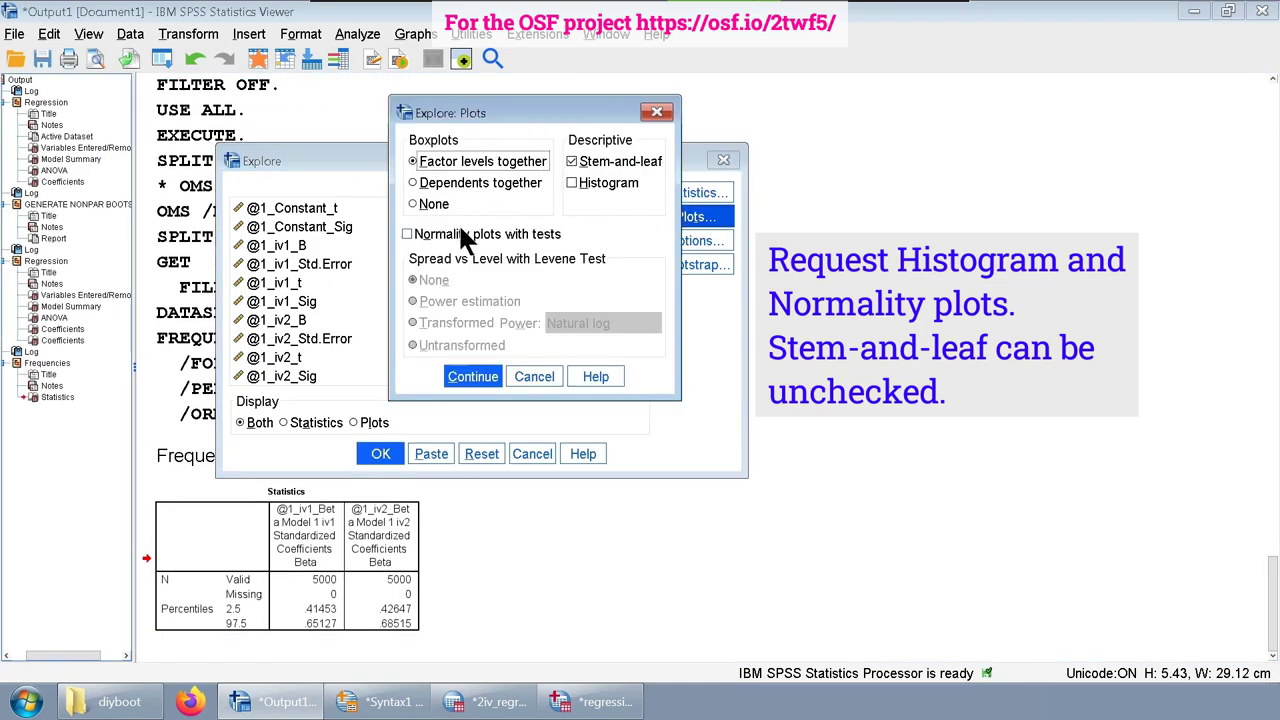
left_click(586, 185)
left_click(407, 233)
left_click(598, 162)
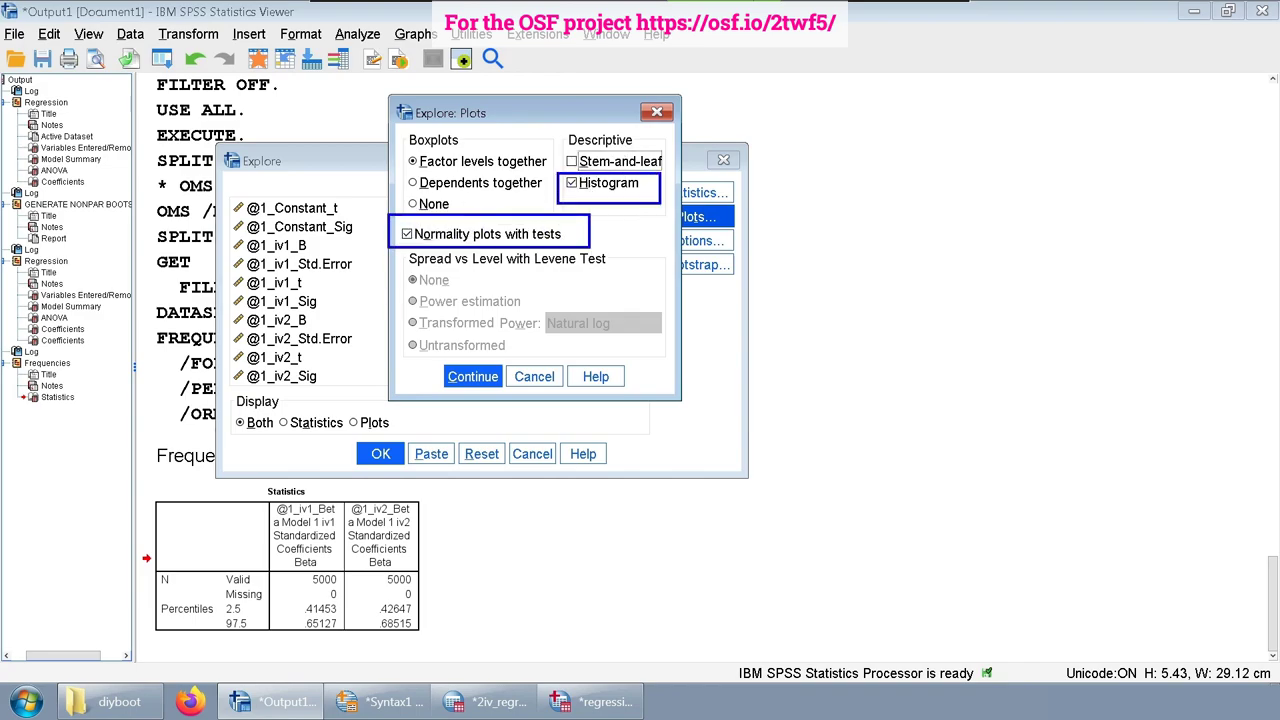
left_click(484, 373)
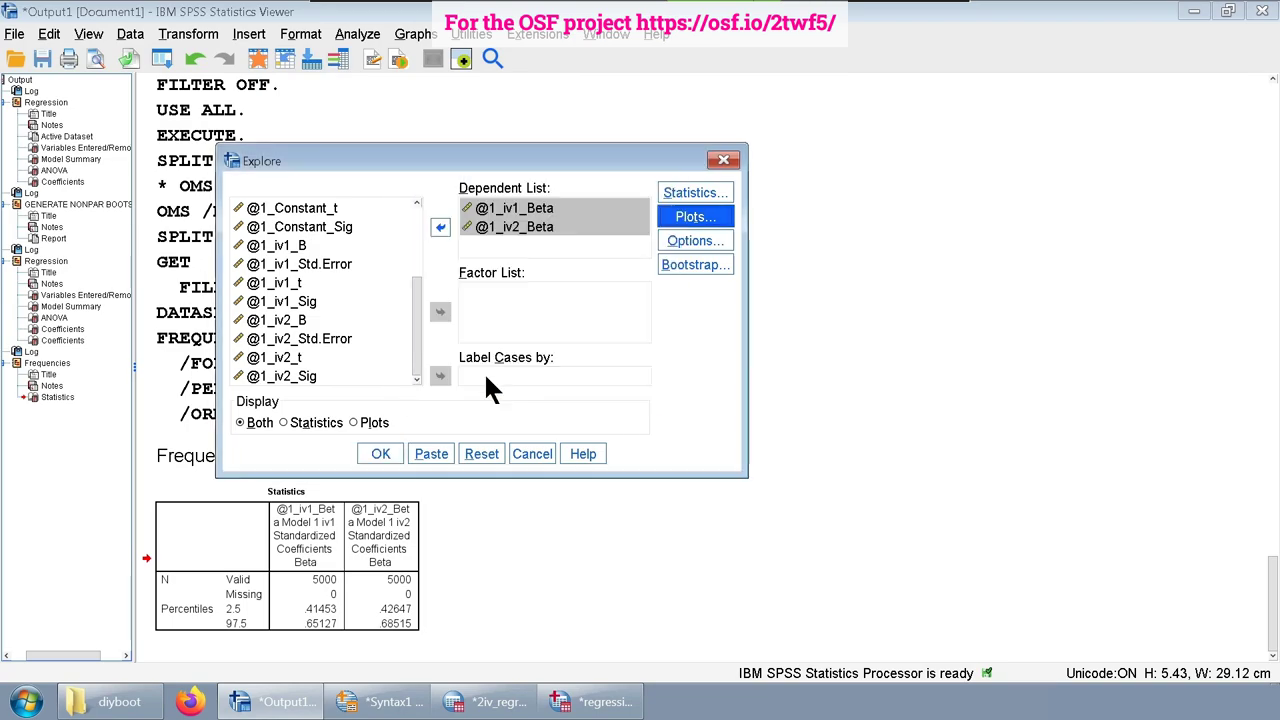
left_click(432, 454)
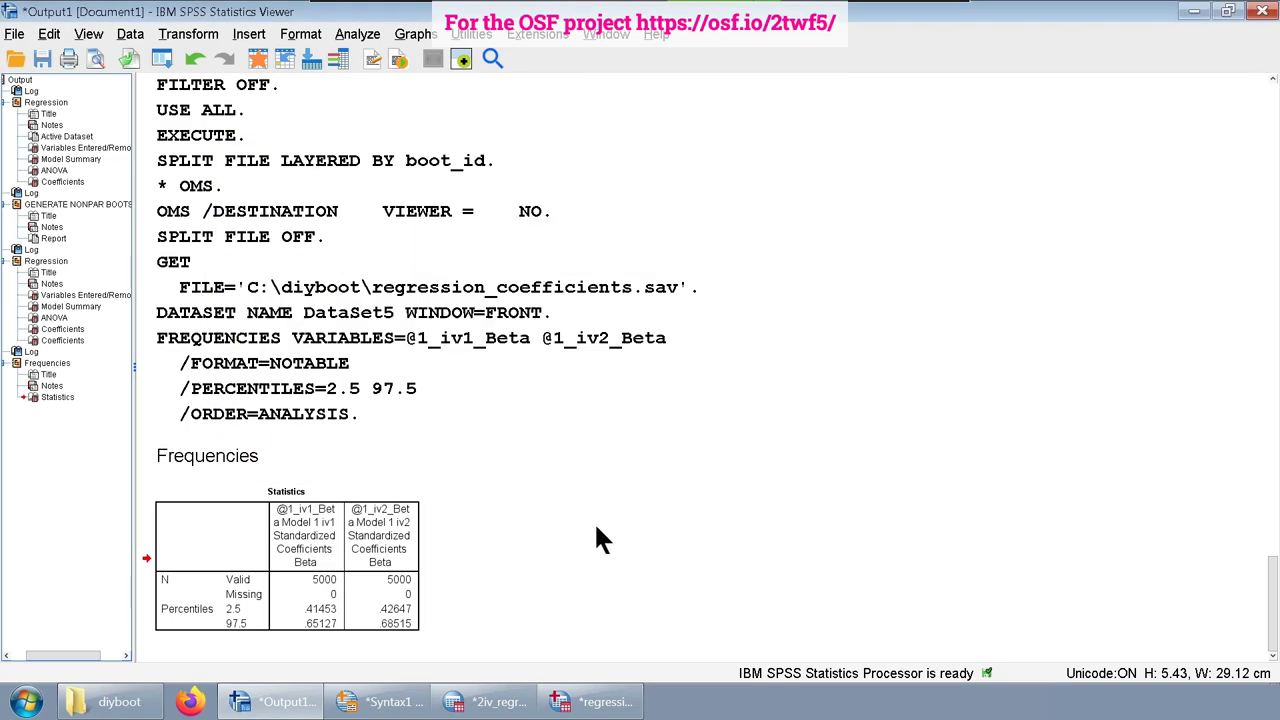
Step: Change the percentiles in the newly pasted EXAMINE command in the syntax file to 2.5, 97.5
left_click(390, 701)
scroll(528, 523, "down", 1)
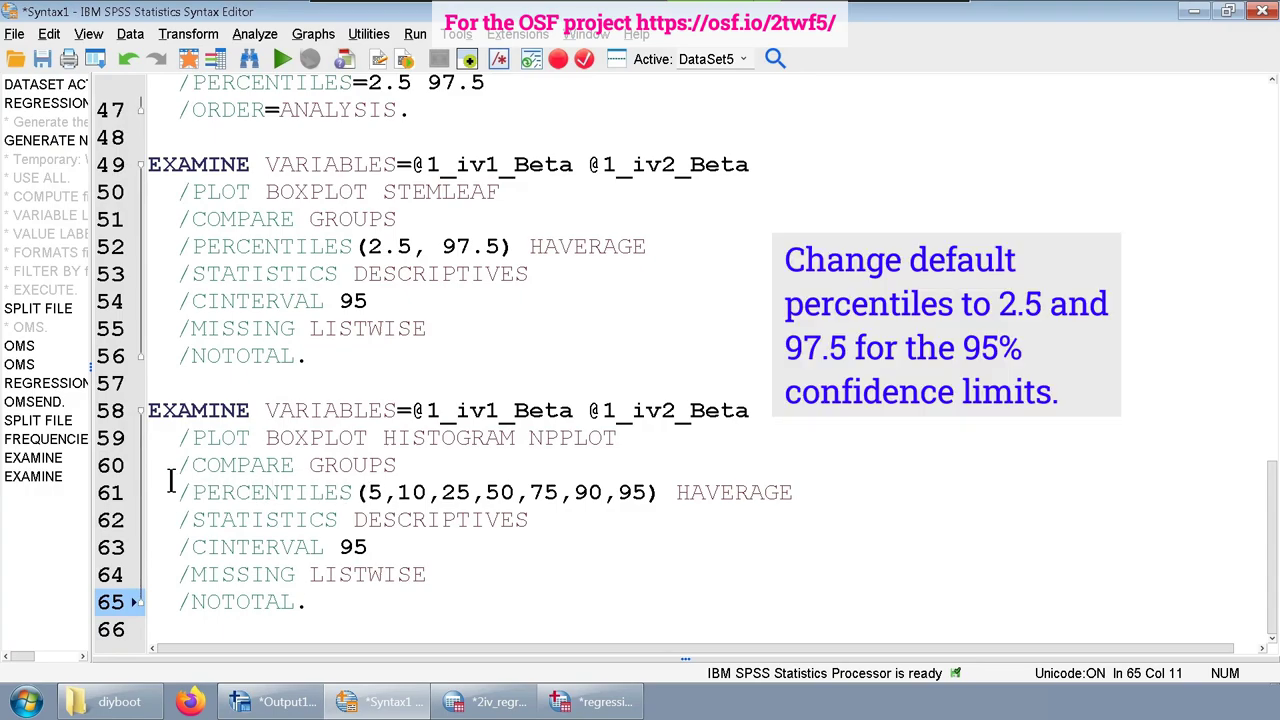
left_click_drag(190, 490, 660, 493)
left_click_drag(367, 492, 648, 493)
type("2.5, 97")
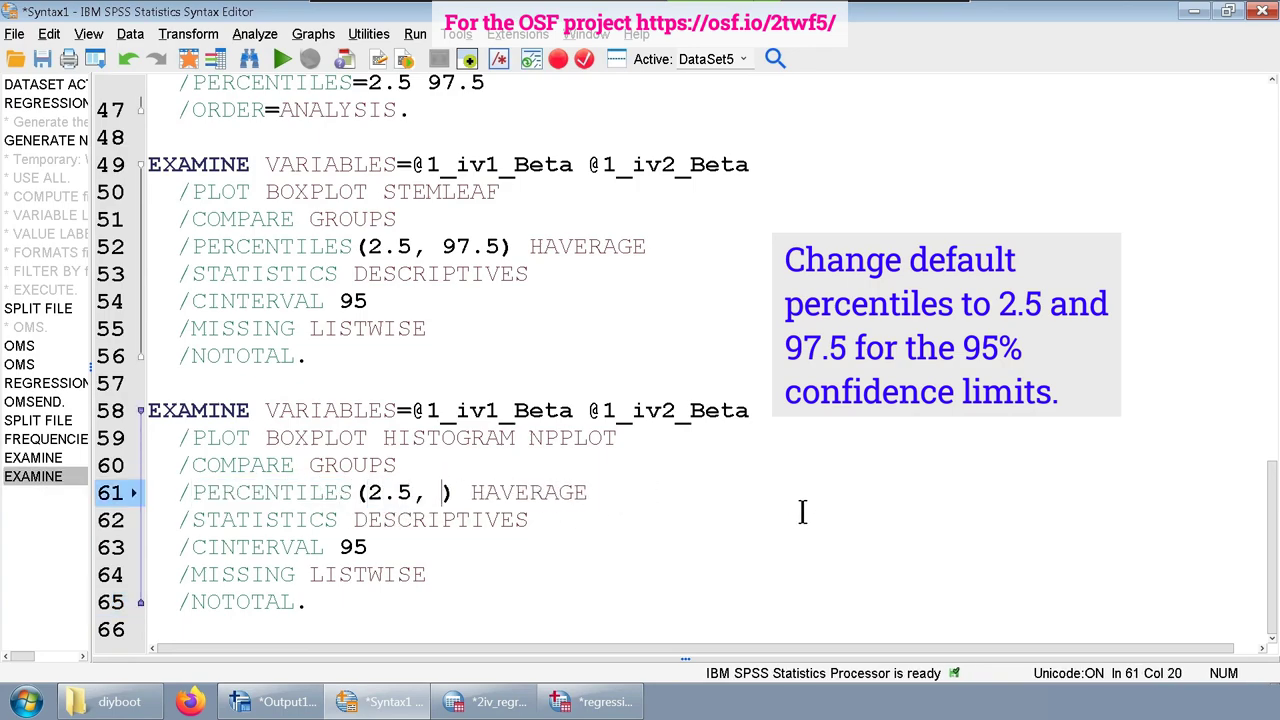
type(".5")
left_click(609, 581)
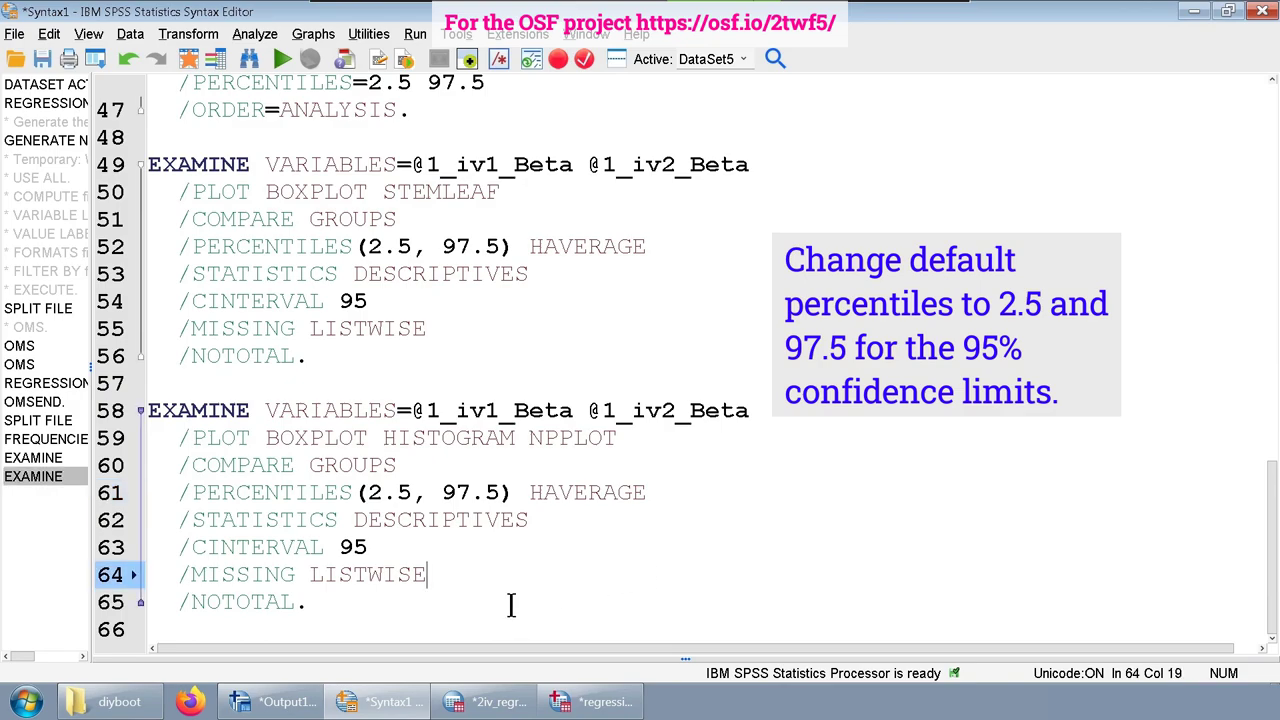
Step: Select the whole edited EXAMINE command on lines 58 to 65 for running
left_click_drag(413, 611, 148, 410)
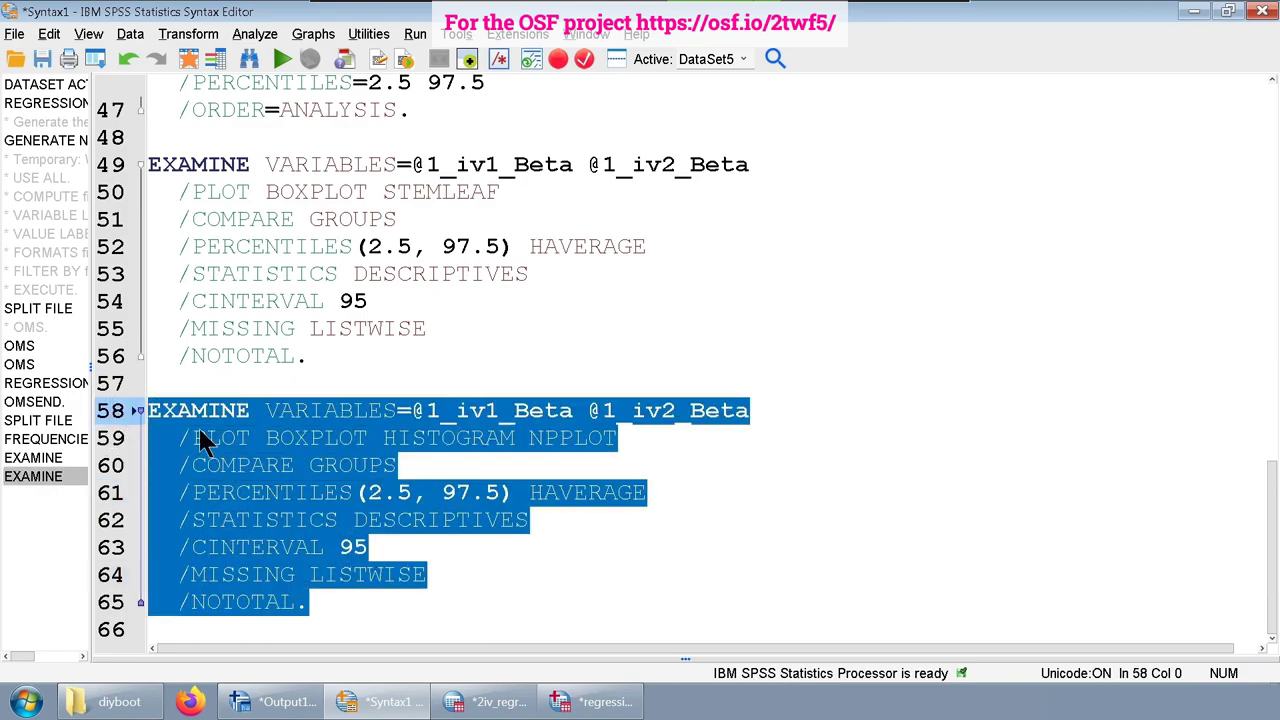